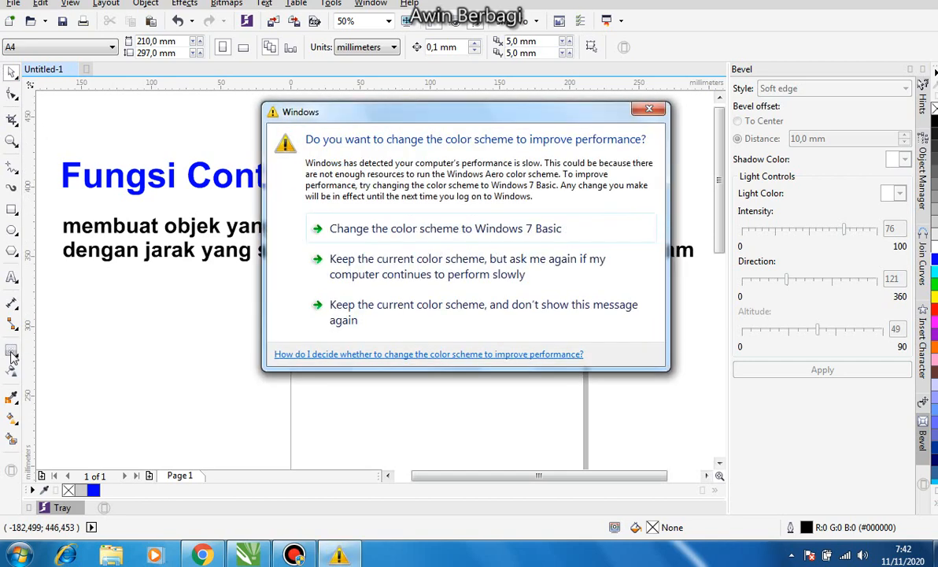
Dismiss the Windows color scheme prompt and activate the Contour tool
click(650, 108)
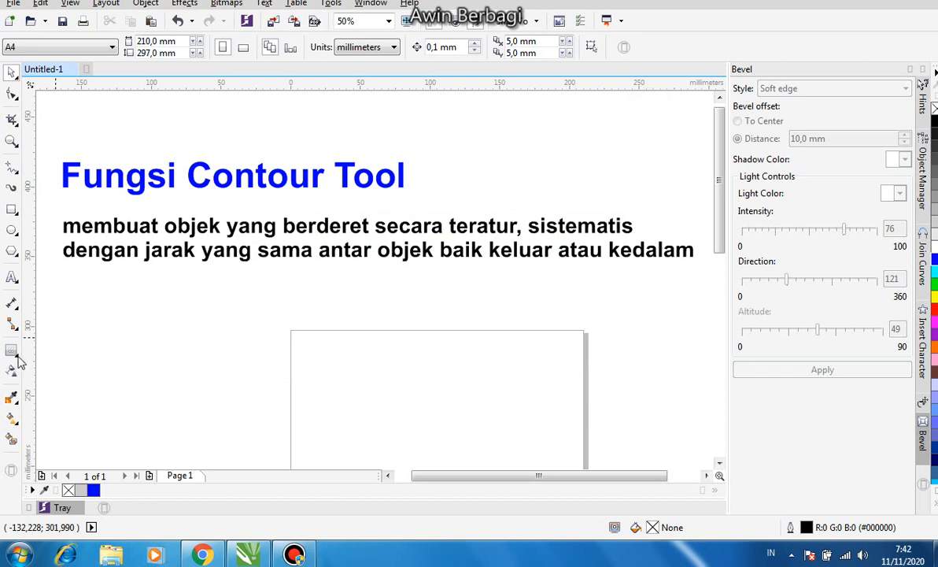
click(18, 357)
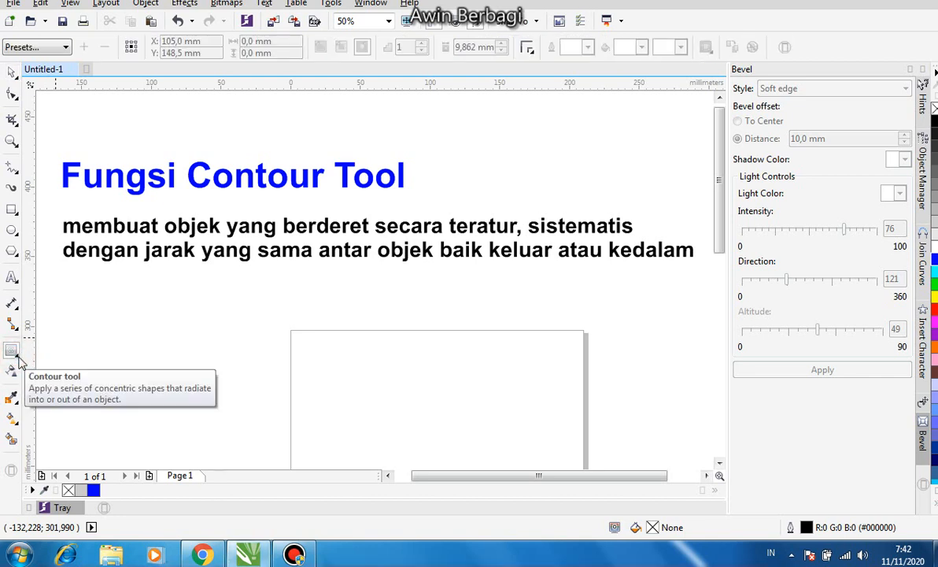
click(18, 358)
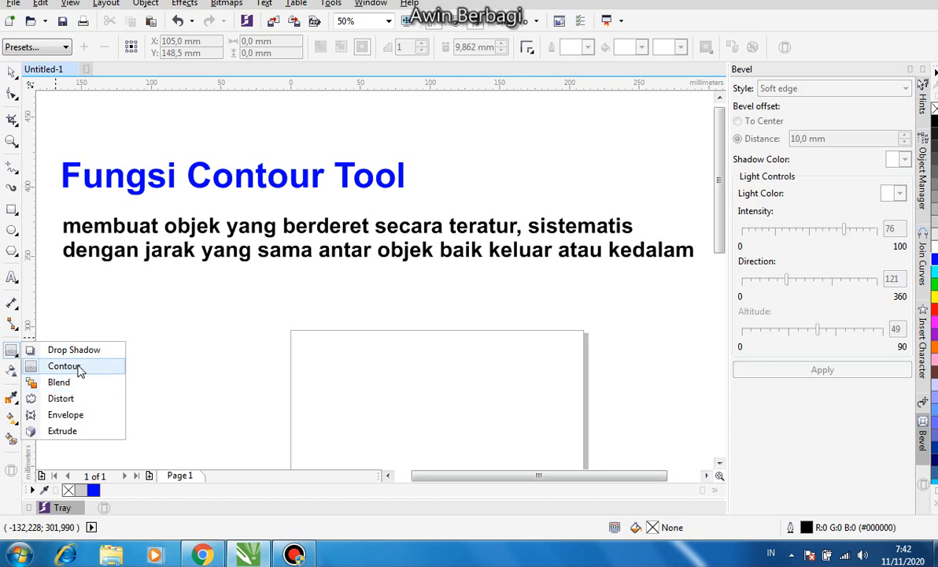
click(79, 369)
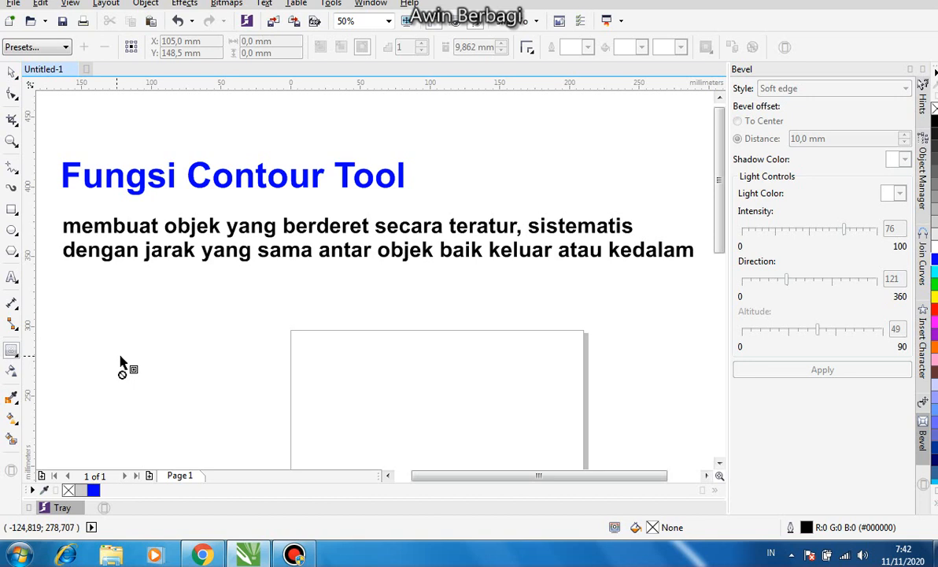
Delete the blue "Fungsi Contour Tool" heading and the black description text below it
click(12, 71)
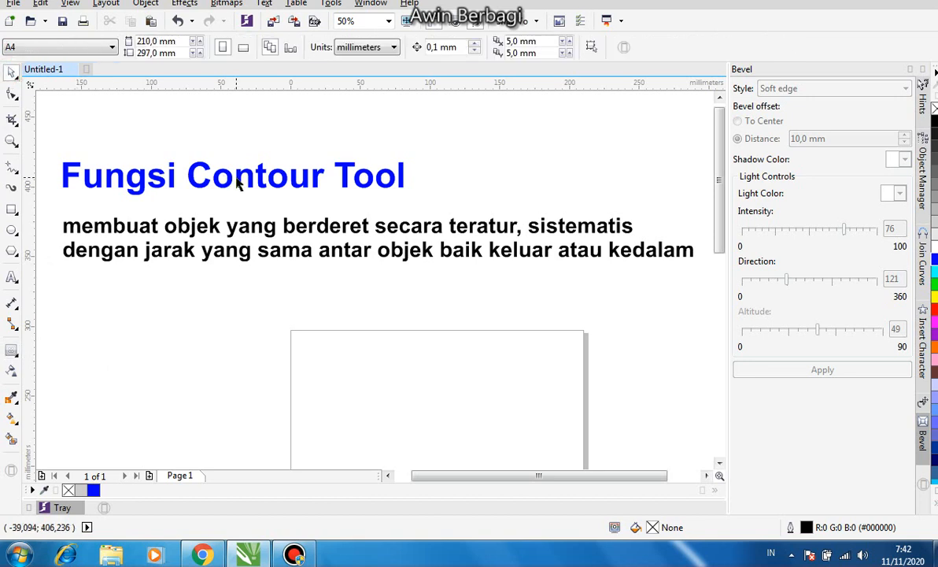
click(237, 181)
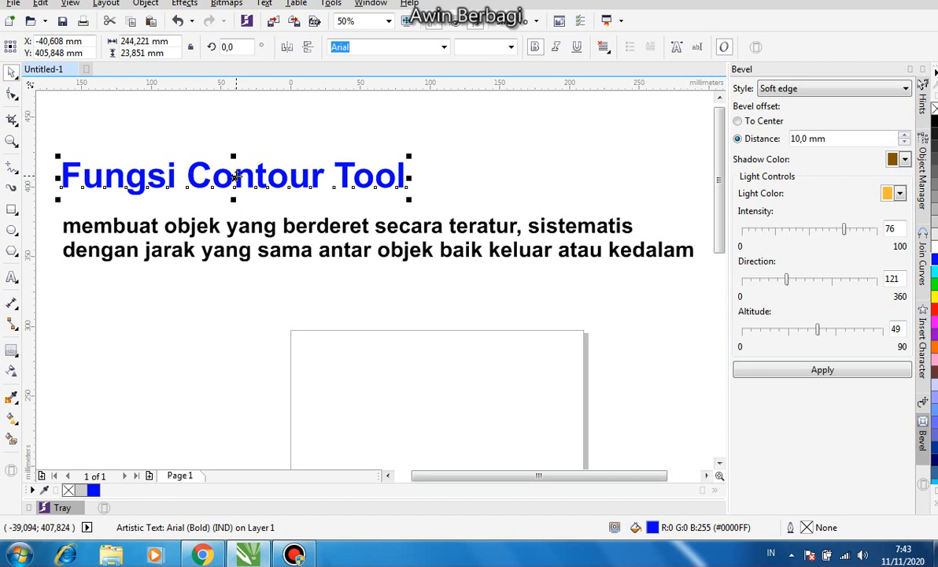
key(Delete)
click(236, 226)
key(Delete)
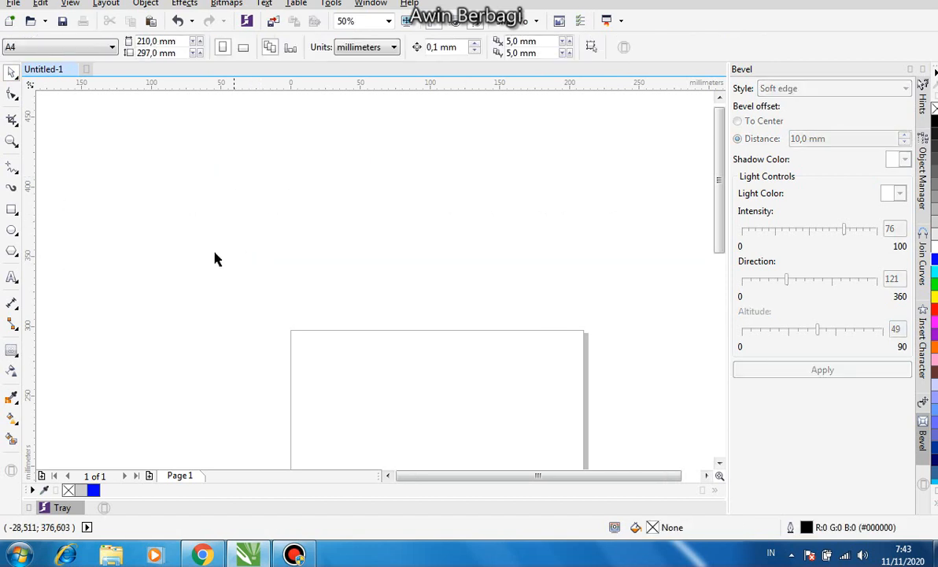
Draw a rectangle about 69 by 66 mm above and left of the page, and fill it with cyan
click(11, 208)
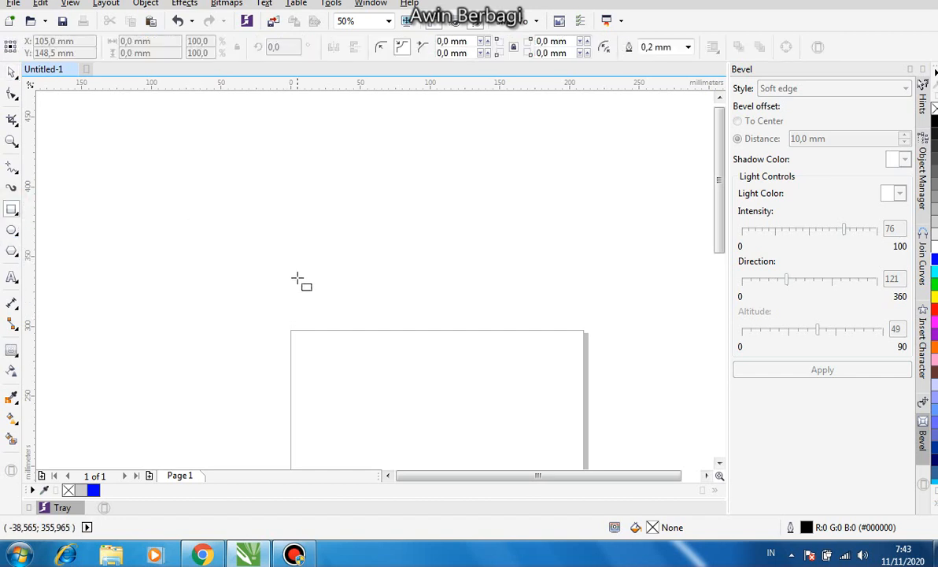
drag(173, 219, 270, 310)
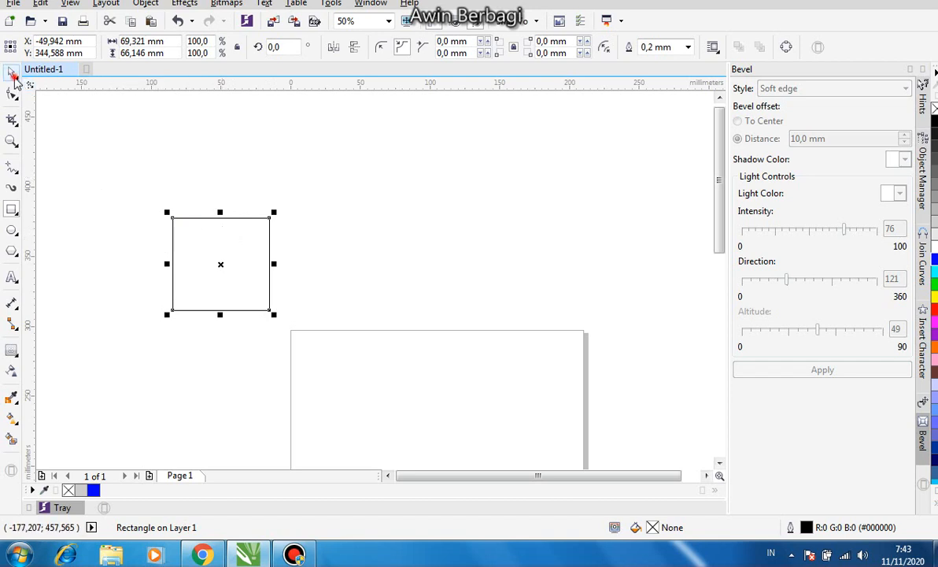
click(12, 71)
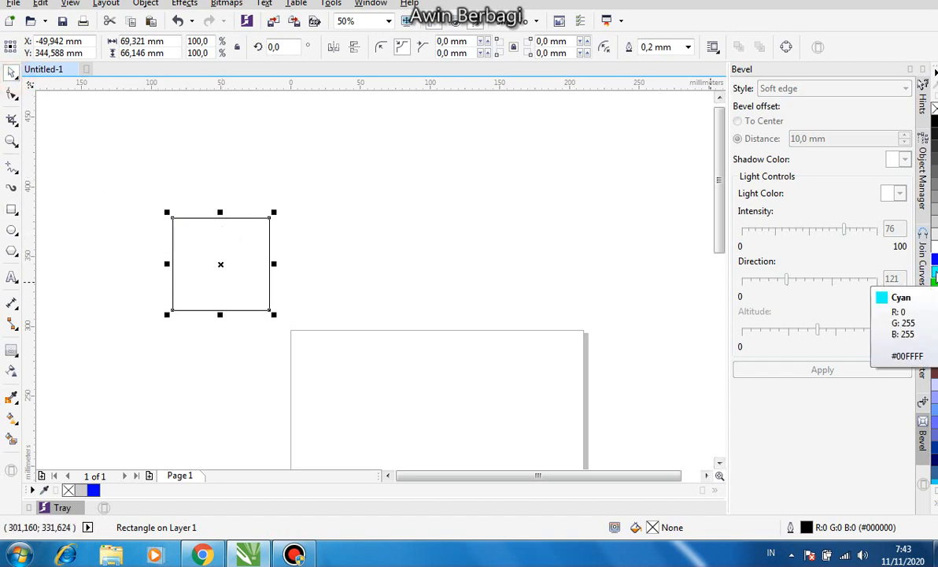
click(934, 271)
click(311, 256)
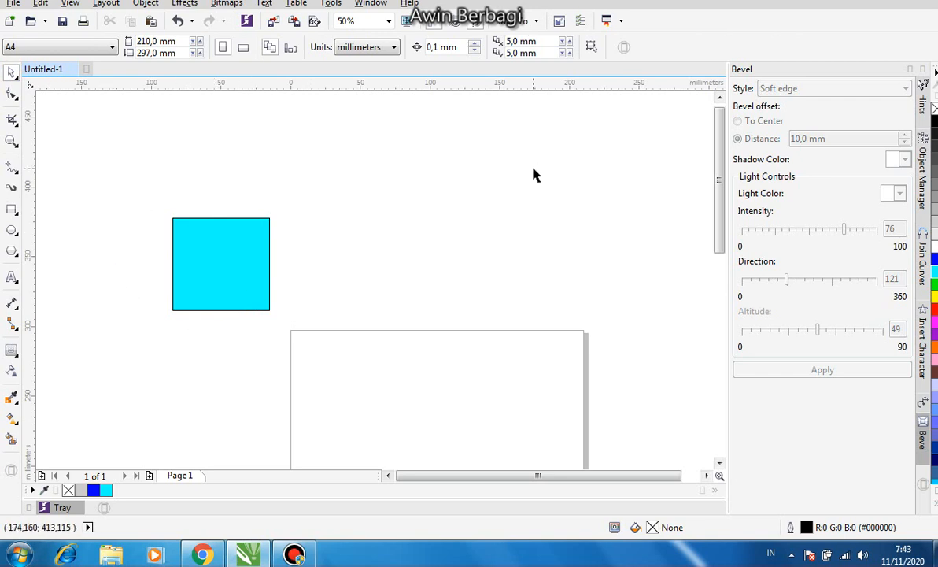
Apply an outside contour to the cyan rectangle
click(213, 270)
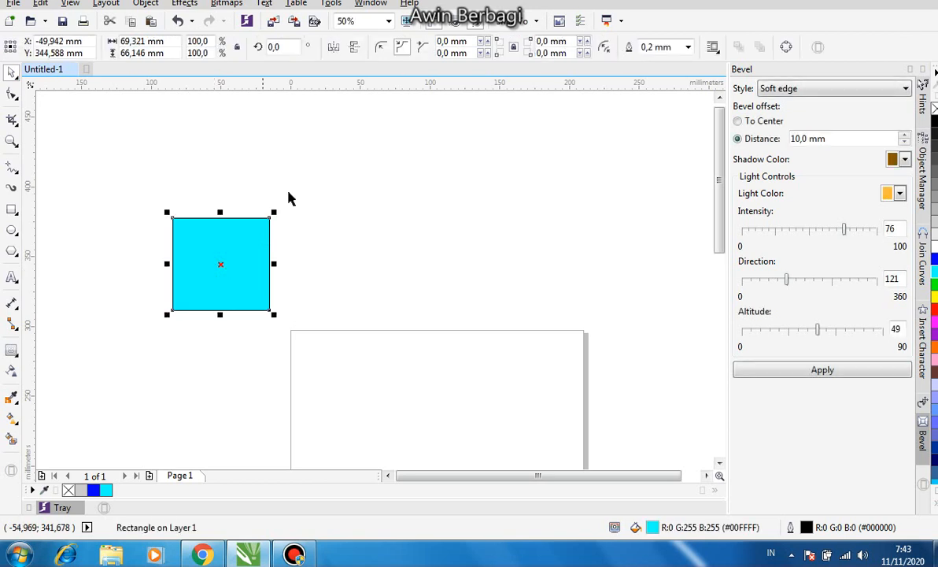
click(12, 351)
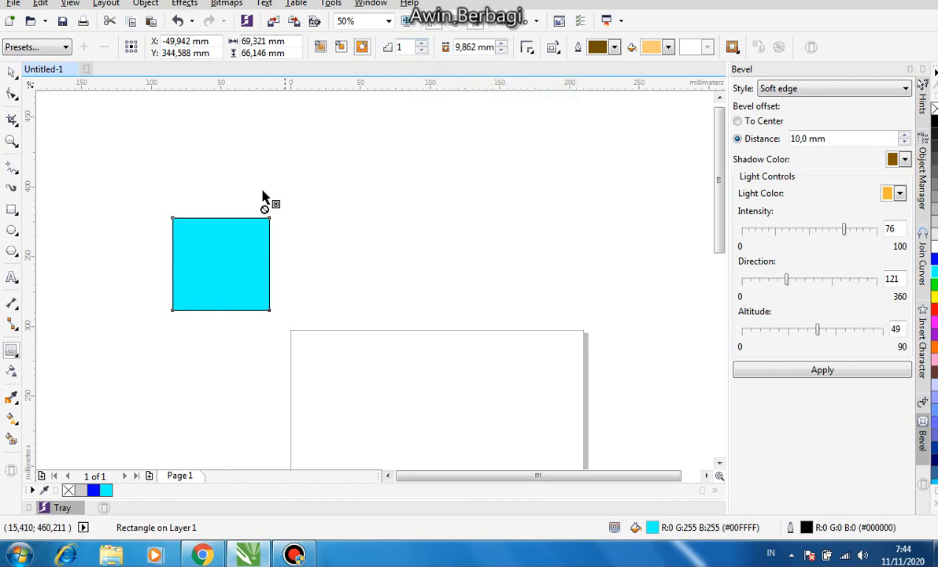
click(361, 49)
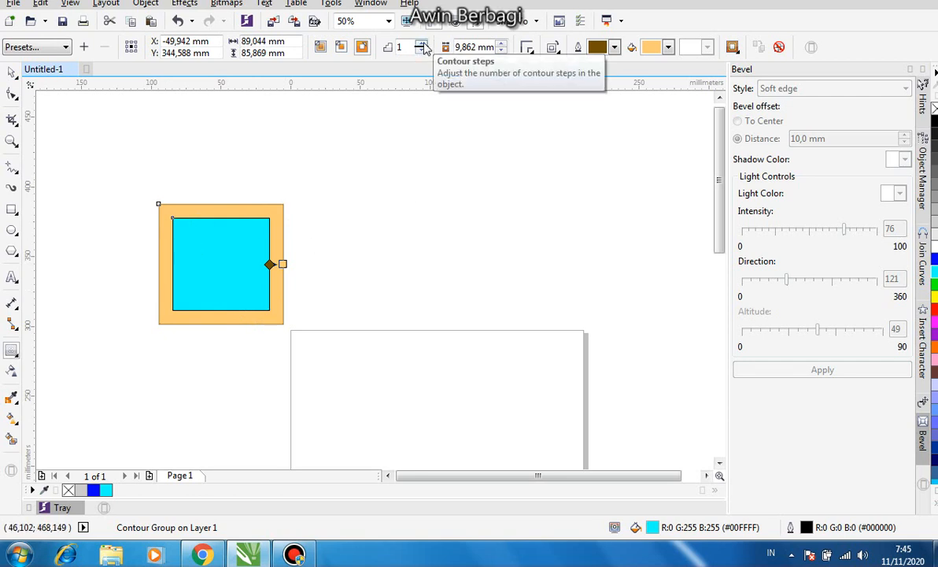
Raise the outside contour to 7 steps, reduce it to 5, and deselect the object
click(423, 45)
click(423, 44)
click(423, 45)
click(423, 45)
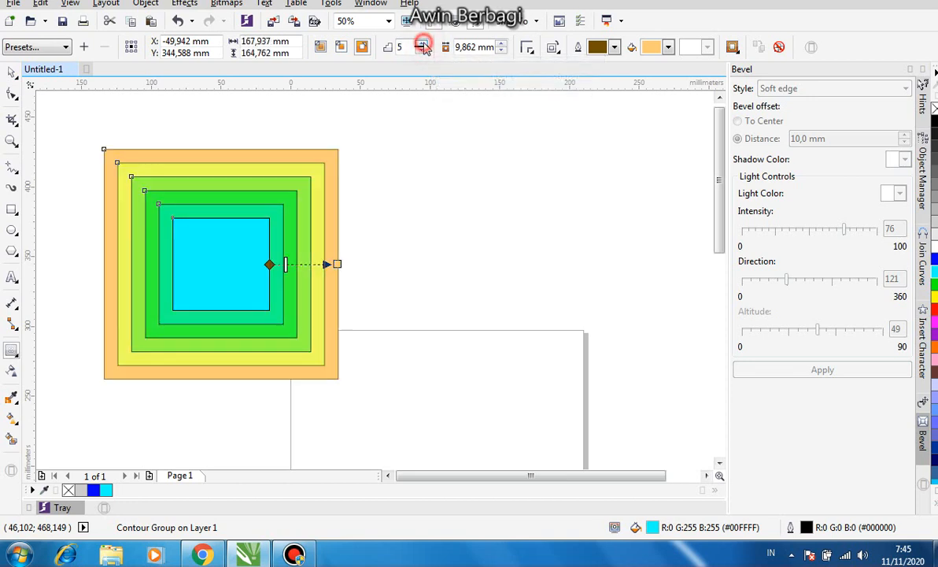
click(423, 45)
click(423, 45)
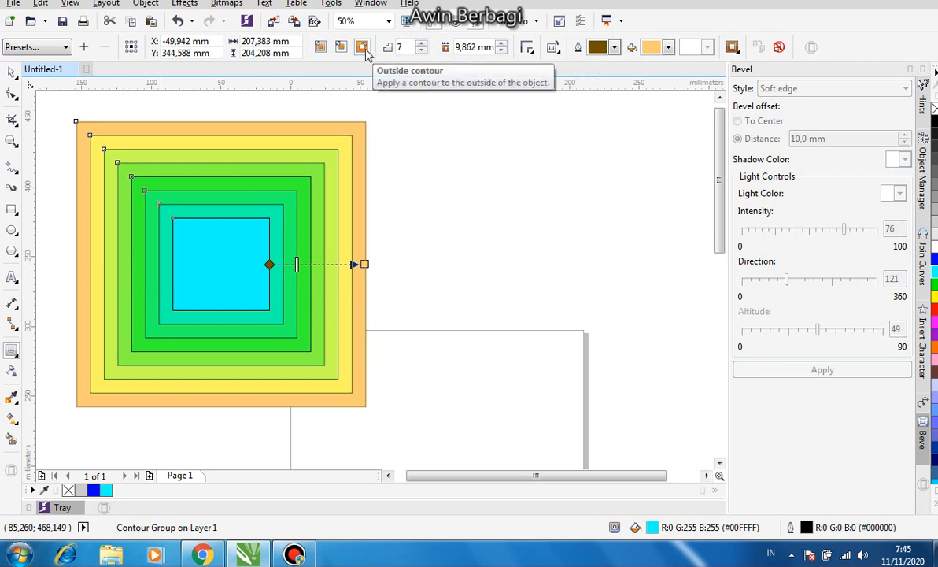
click(421, 51)
click(421, 51)
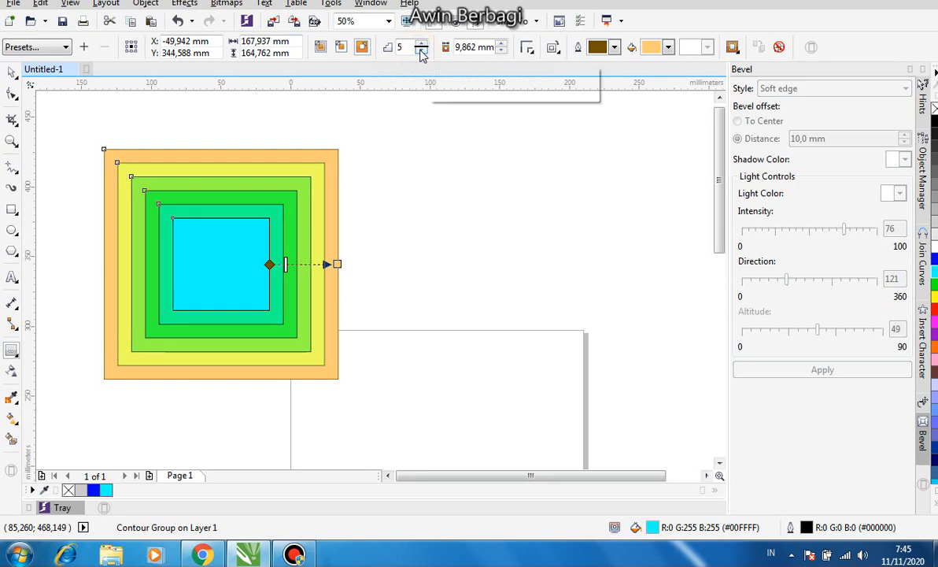
click(11, 71)
click(406, 187)
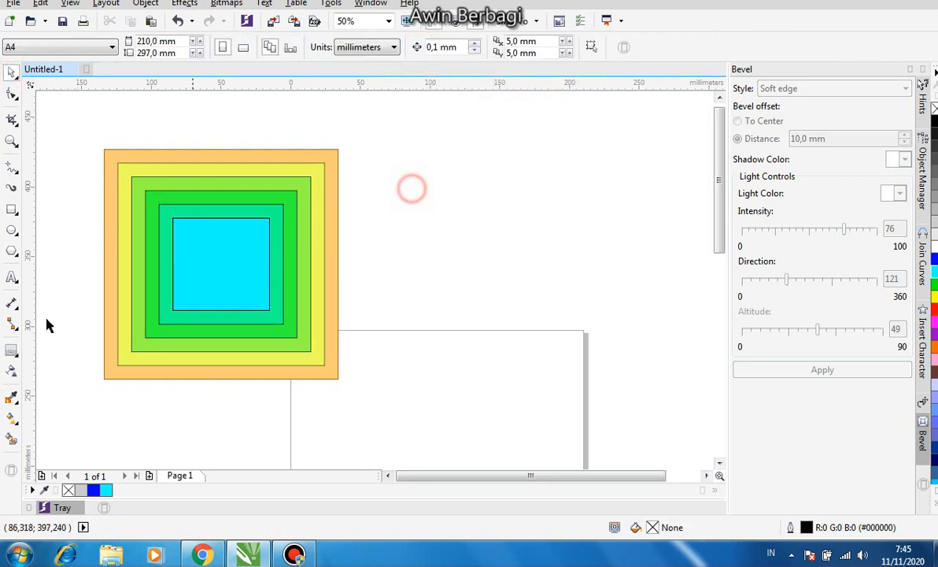
Draw a second square about 106 mm wide to the right of the contoured cyan rectangle
click(11, 210)
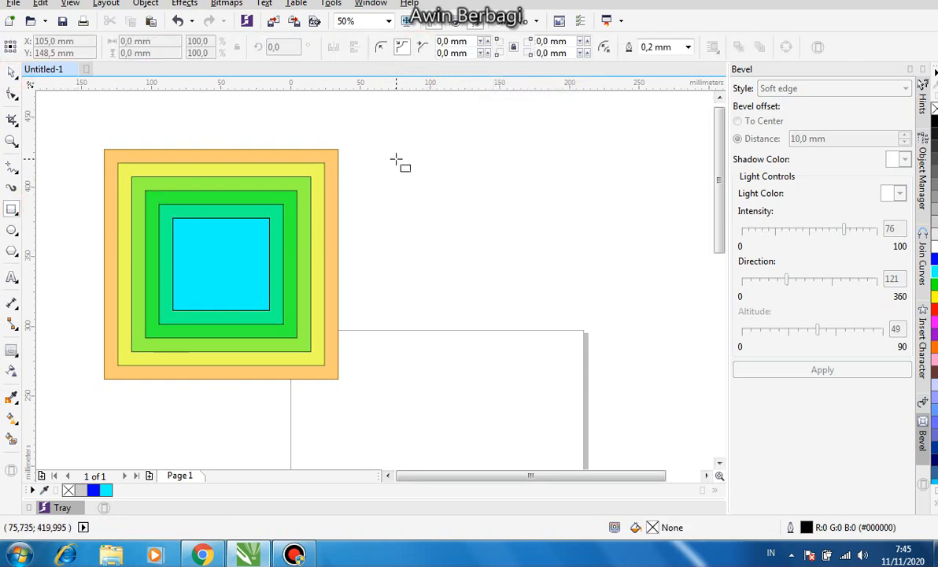
drag(426, 175, 573, 321)
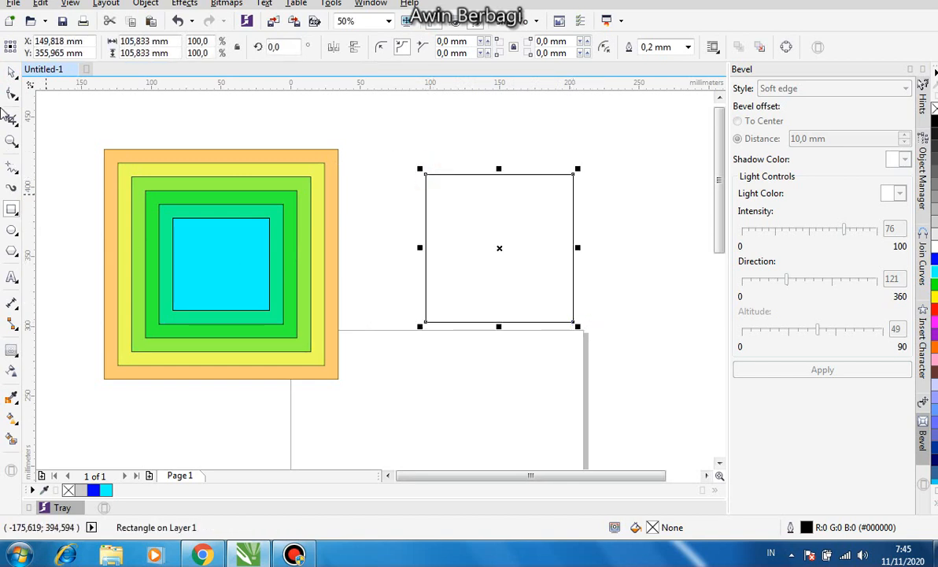
click(12, 72)
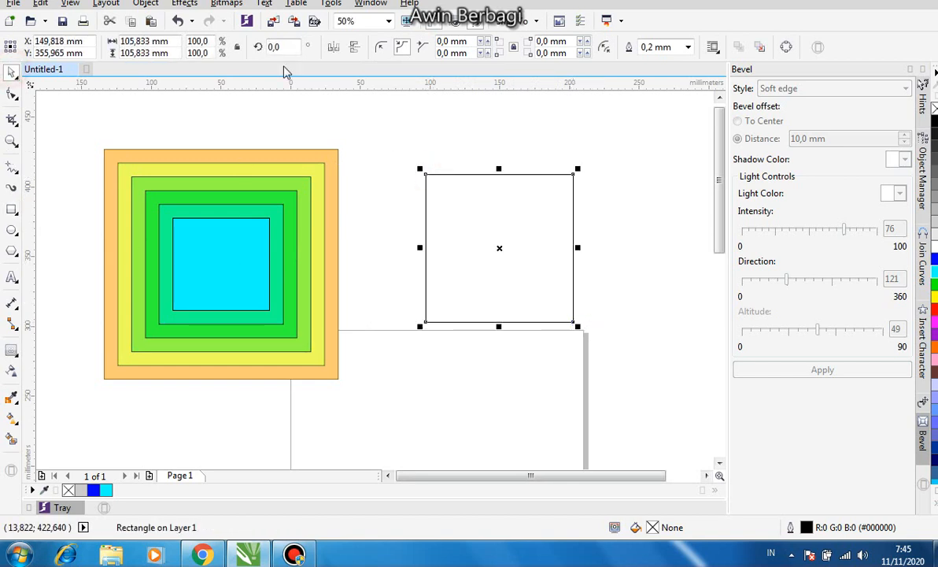
Try an inside contour with 5 steps on the unfilled square and undo it
click(12, 352)
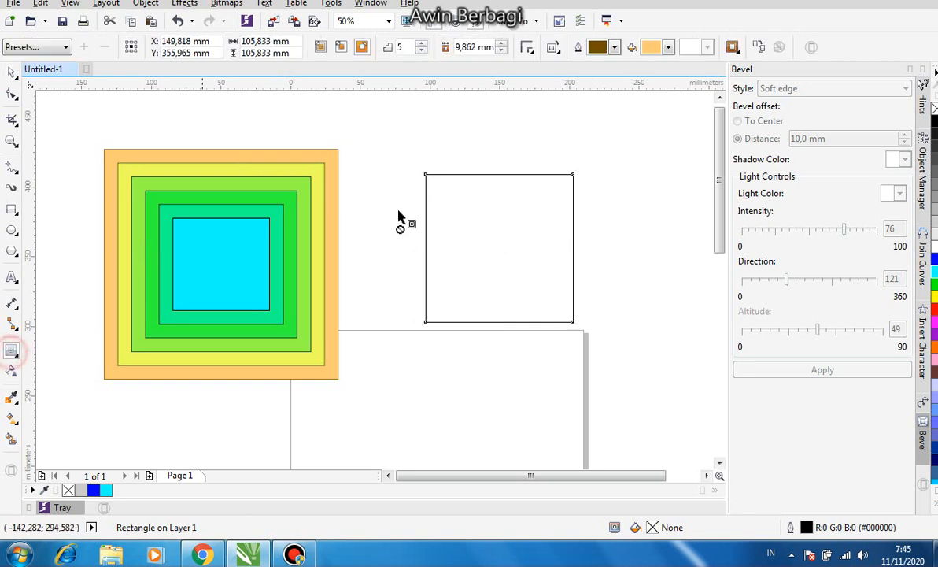
click(343, 48)
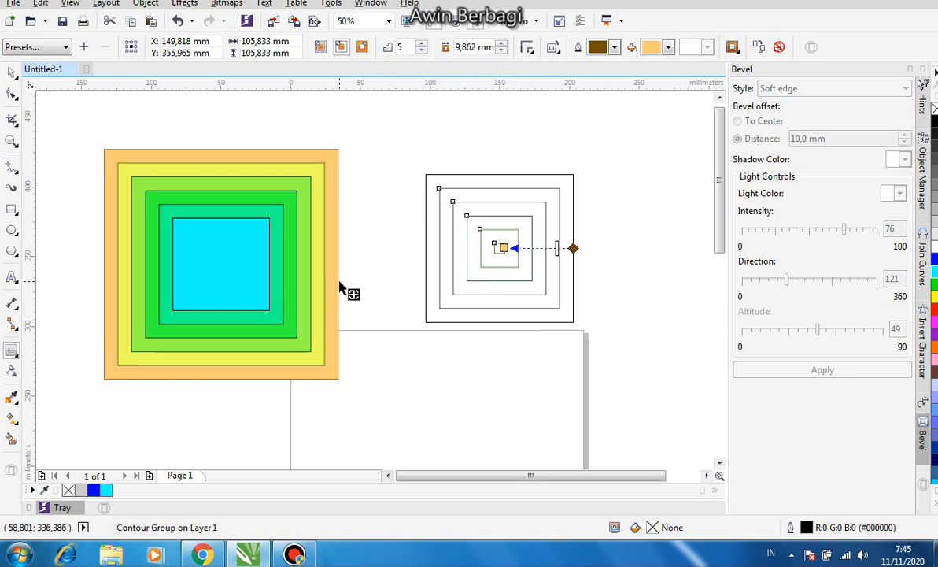
key(ctrl+z)
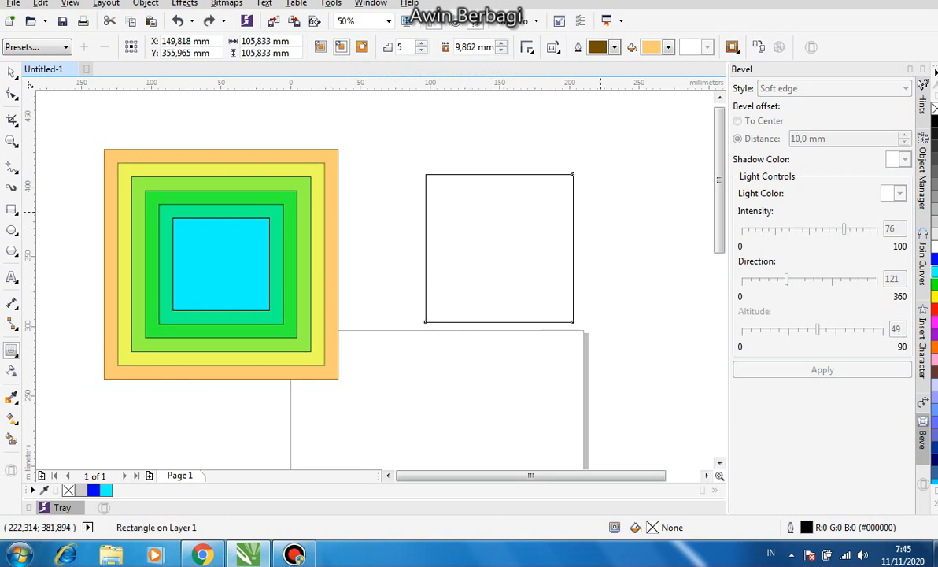
Fill the second square with red and apply an inside contour with 5 steps to it
click(935, 309)
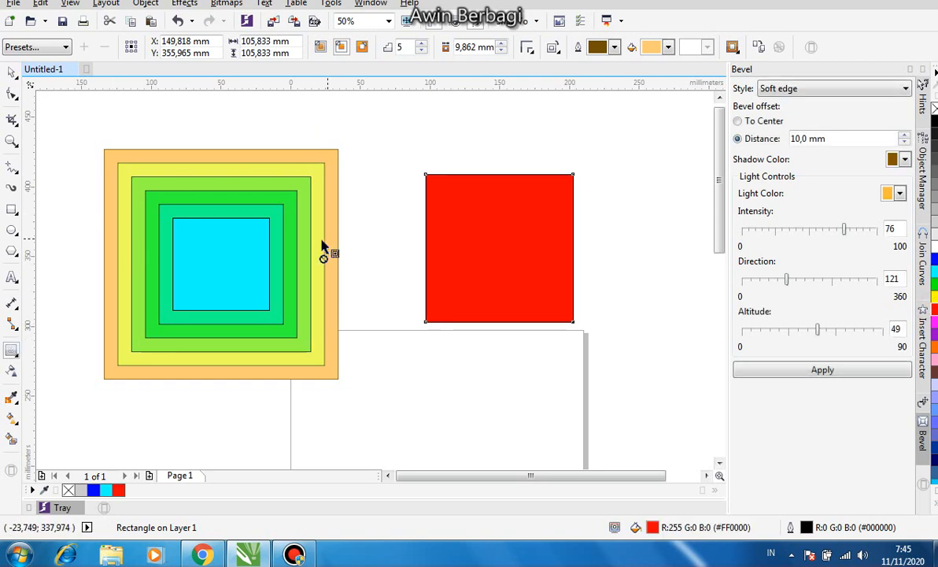
click(13, 349)
click(13, 350)
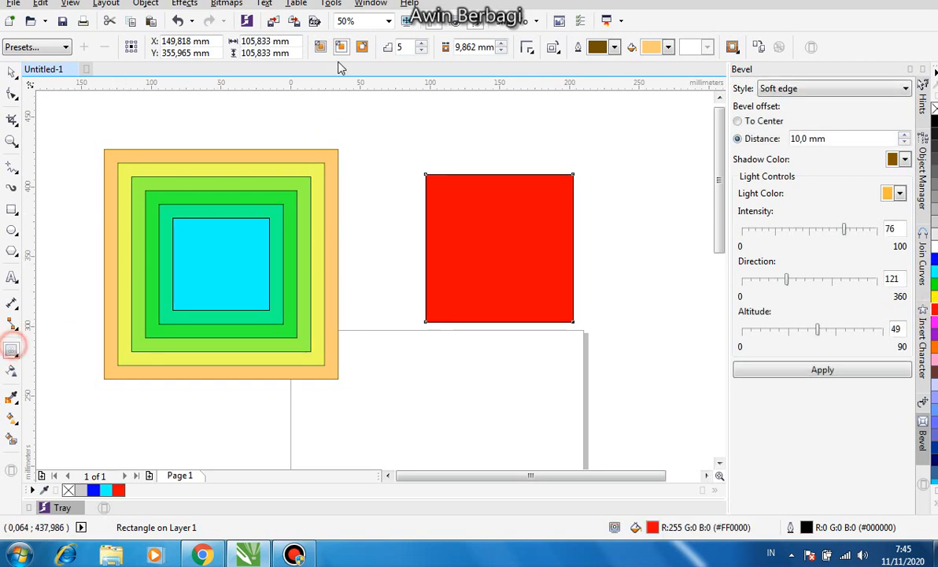
click(340, 48)
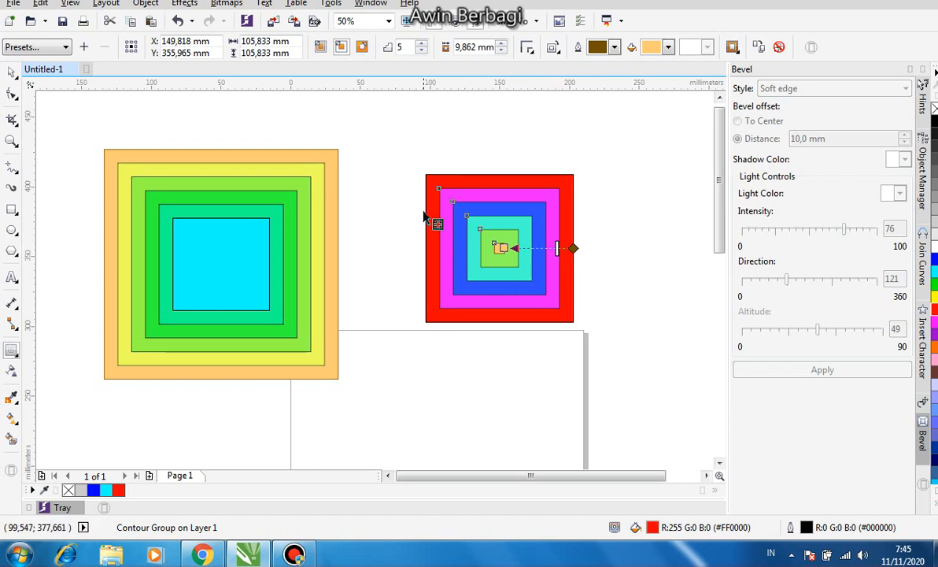
click(421, 45)
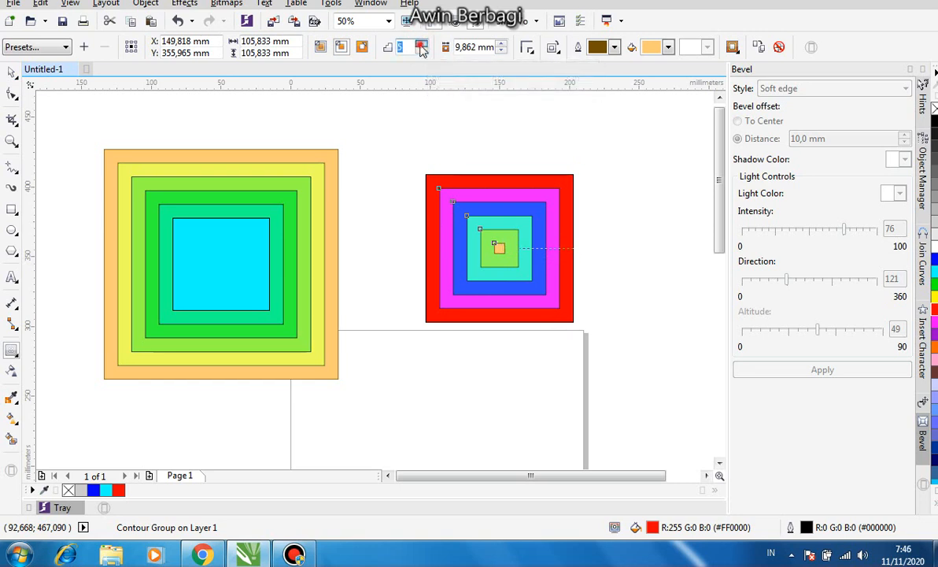
click(421, 45)
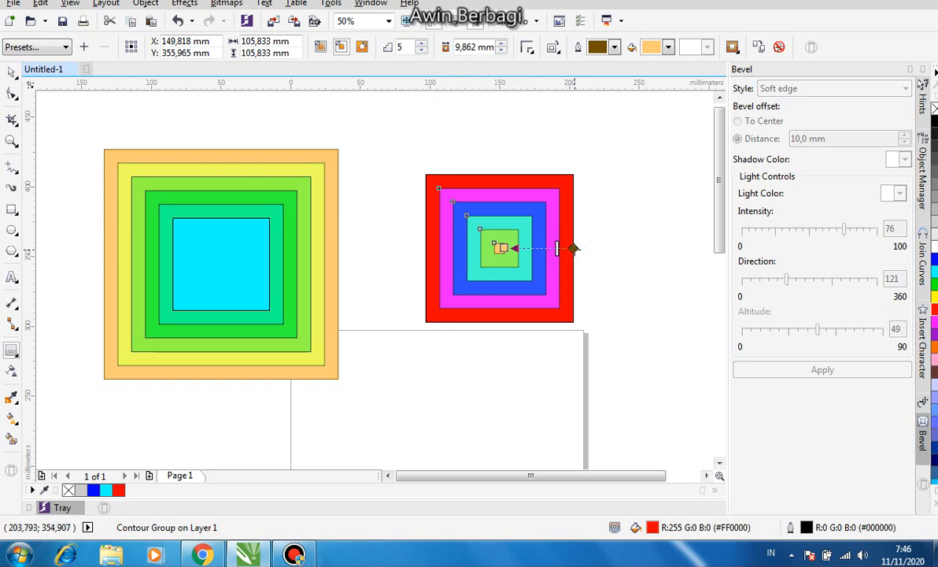
Tighten the red square's inside contour spacing to about 1.37 mm, producing 31 steps
drag(566, 257, 555, 256)
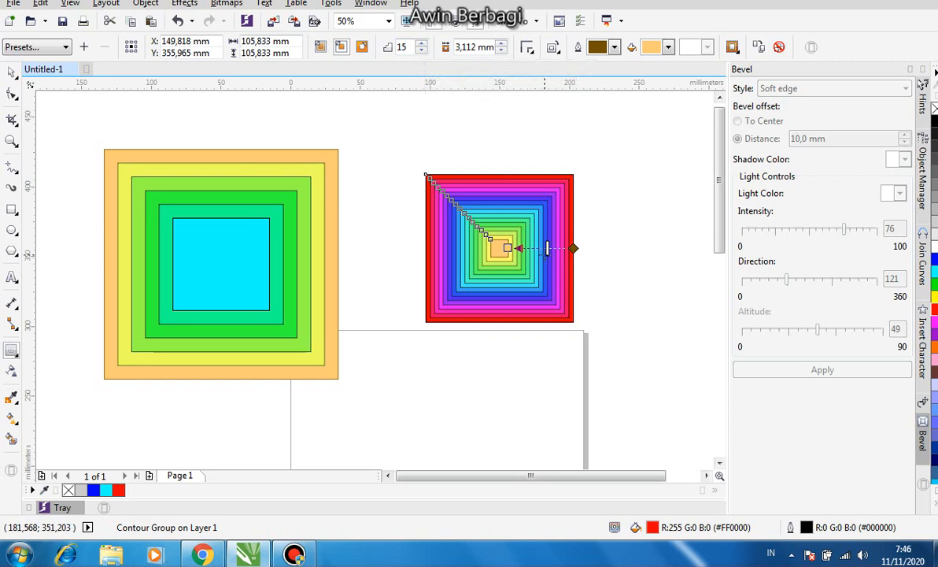
drag(547, 250, 557, 249)
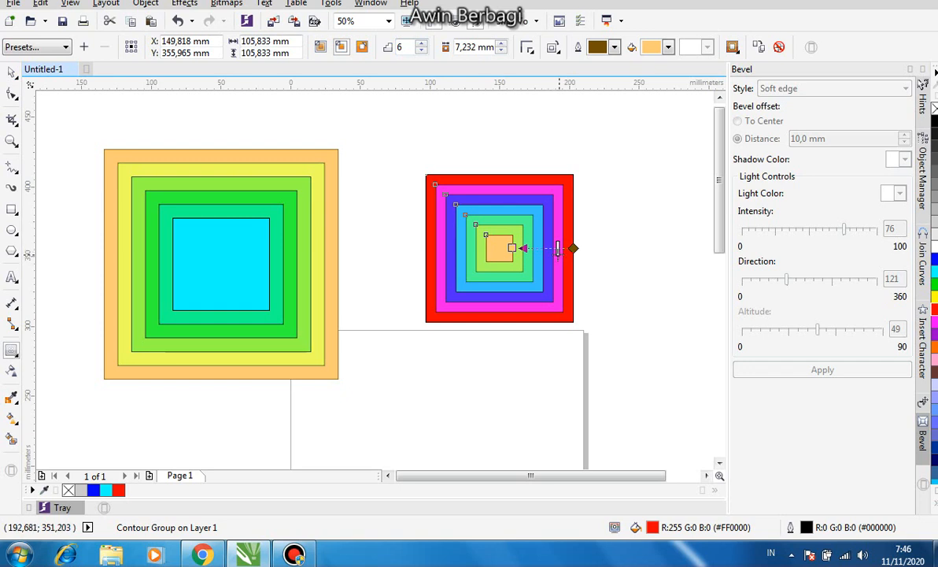
drag(557, 248, 544, 249)
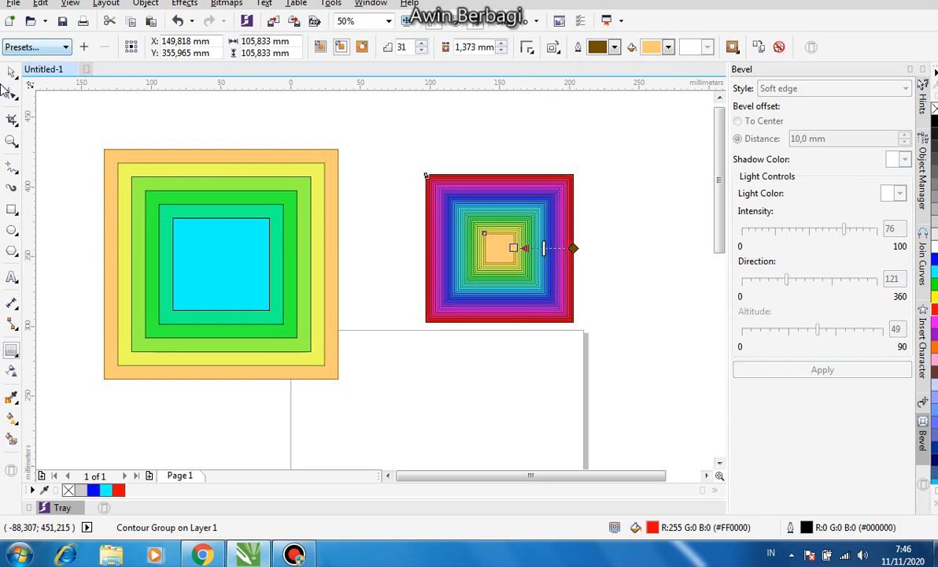
Enlarge the red contoured square to roughly the size of the cyan rectangle's contour group and place it close beside that group
click(12, 72)
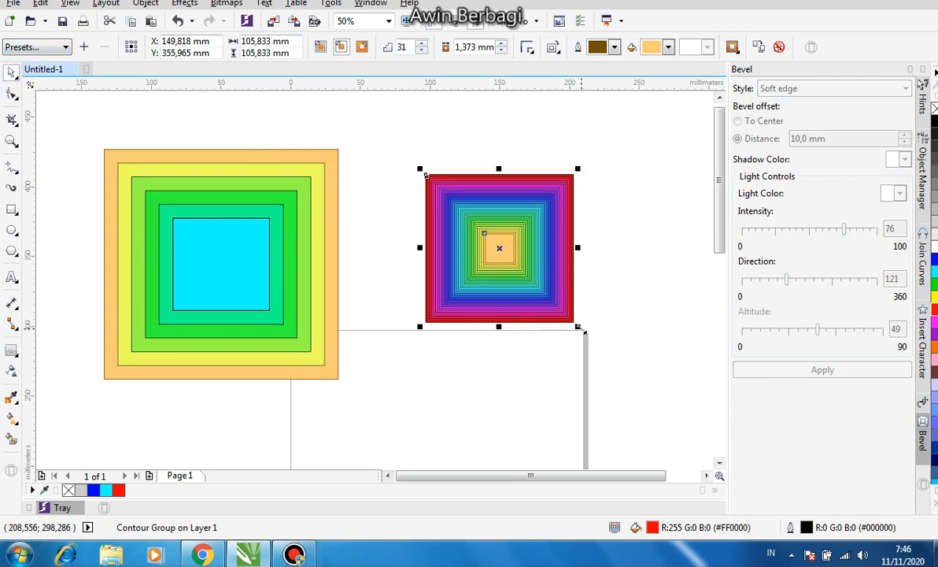
drag(585, 331, 636, 402)
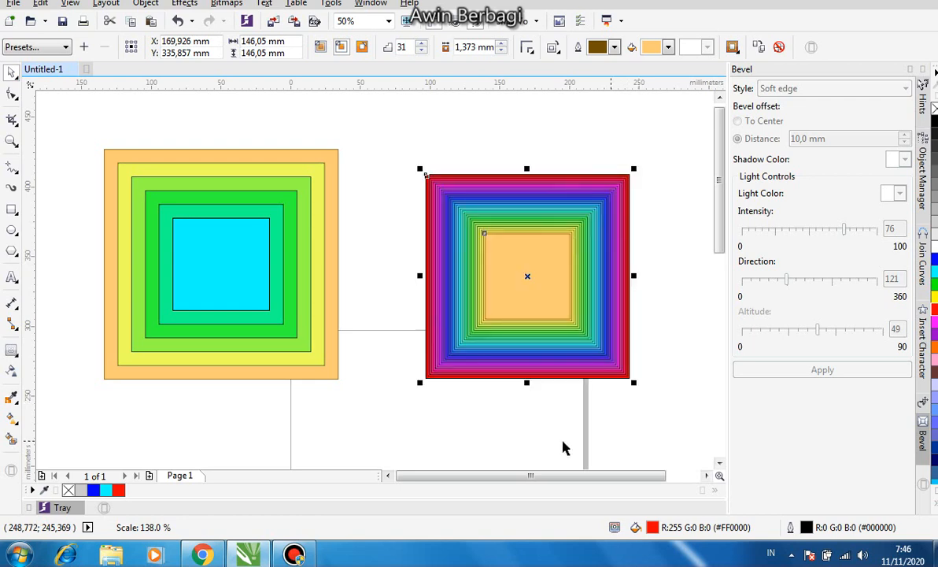
drag(529, 276, 464, 256)
drag(572, 363, 596, 386)
click(682, 301)
scroll(682, 300, down, 1)
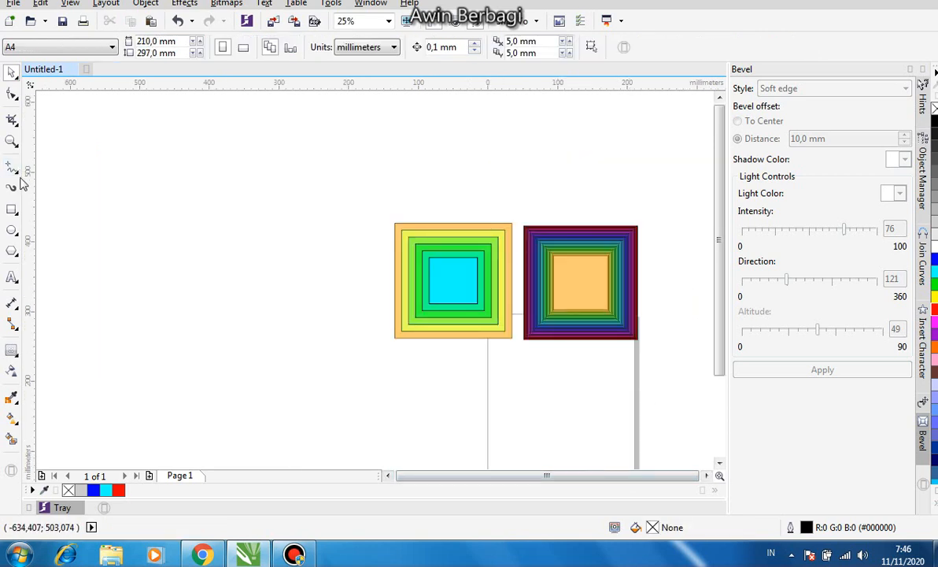
Draw an unfilled rectangle about 125 × 129 mm beside the cyan contour group and move it slightly closer to that group
click(12, 209)
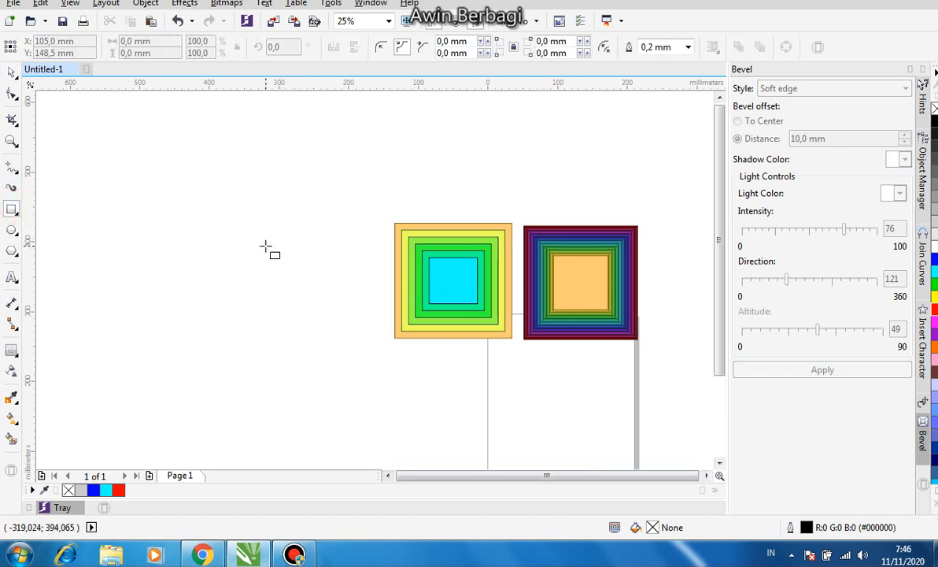
drag(266, 246, 310, 291)
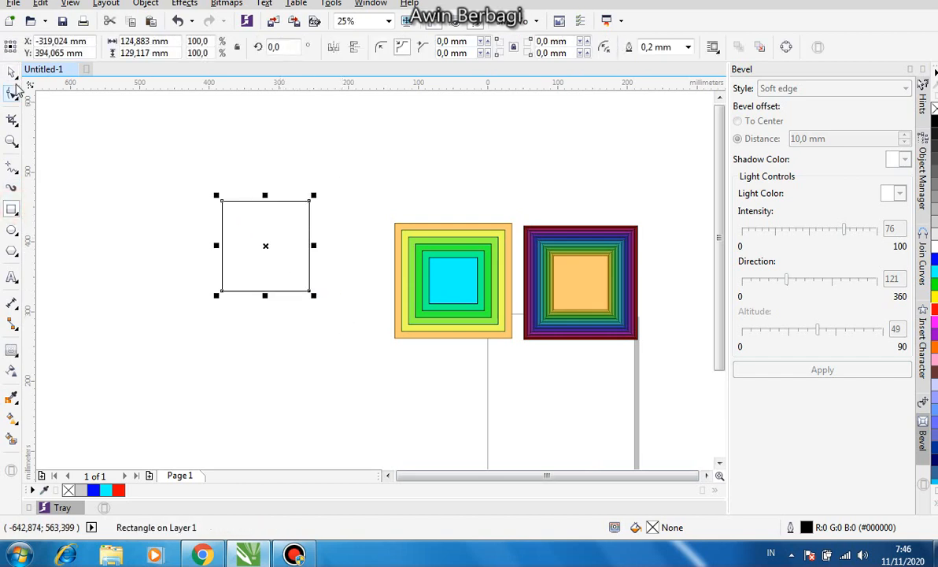
click(12, 72)
drag(268, 248, 289, 275)
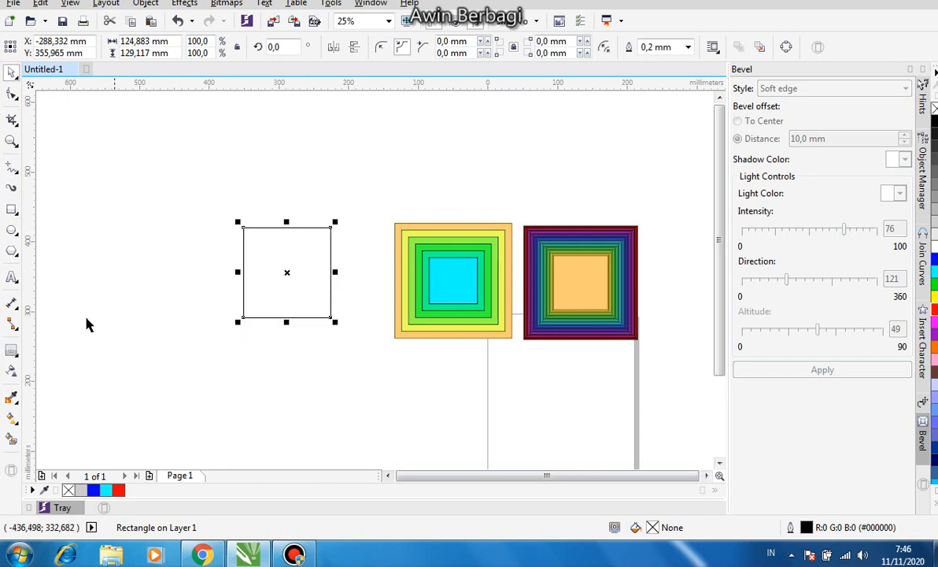
Try an inside contour with 5 steps on the new unfilled rectangle and undo it
click(13, 352)
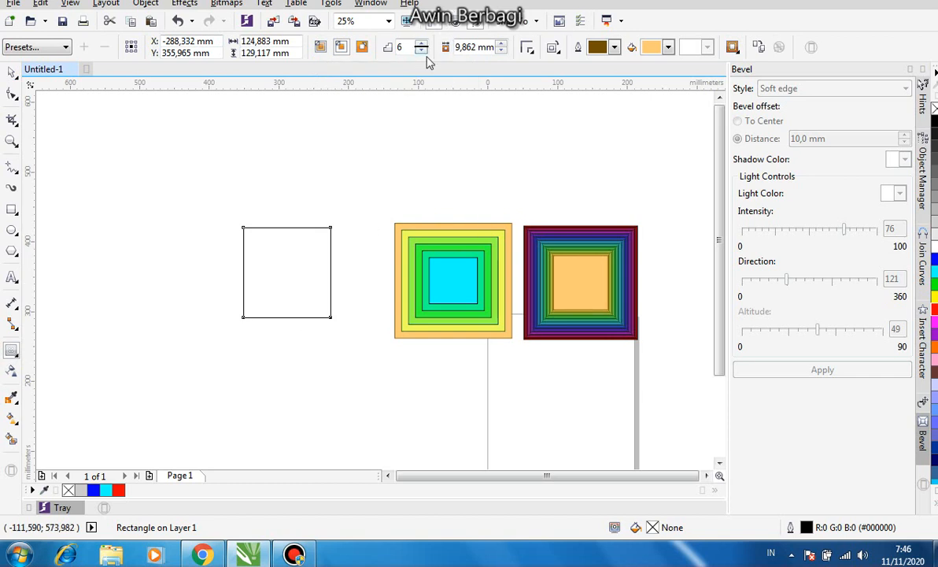
click(422, 51)
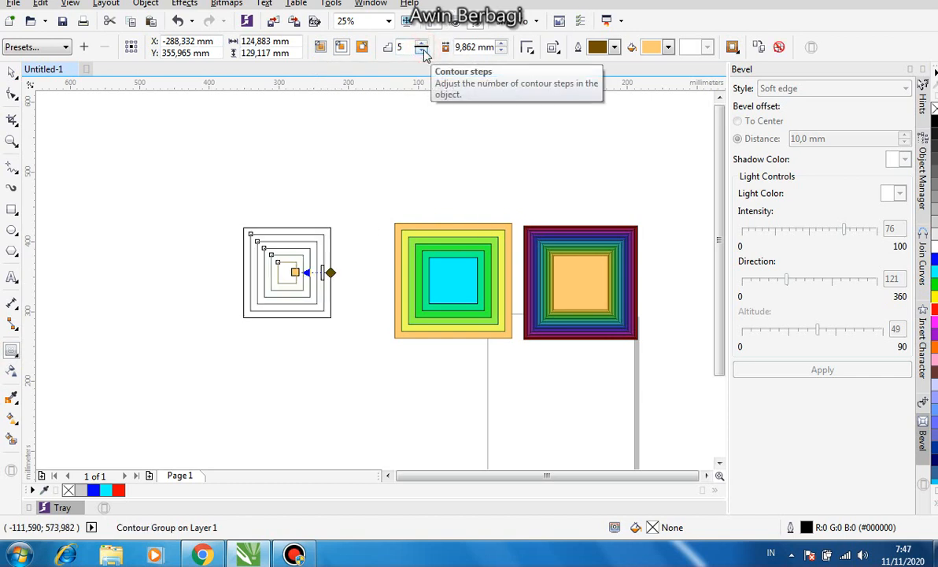
key(ctrl+z)
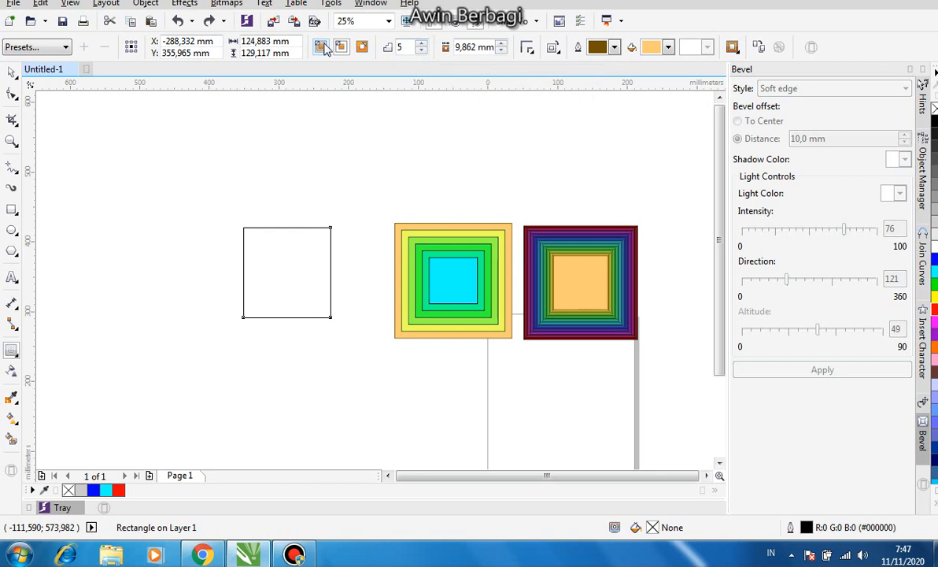
Apply a To center contour to the unfilled rectangle and deselect it
click(322, 47)
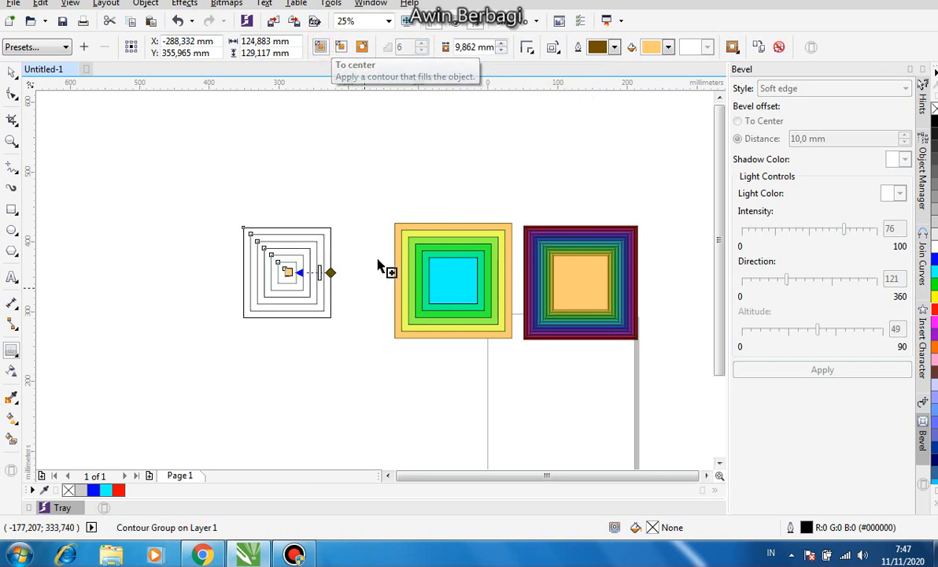
click(11, 71)
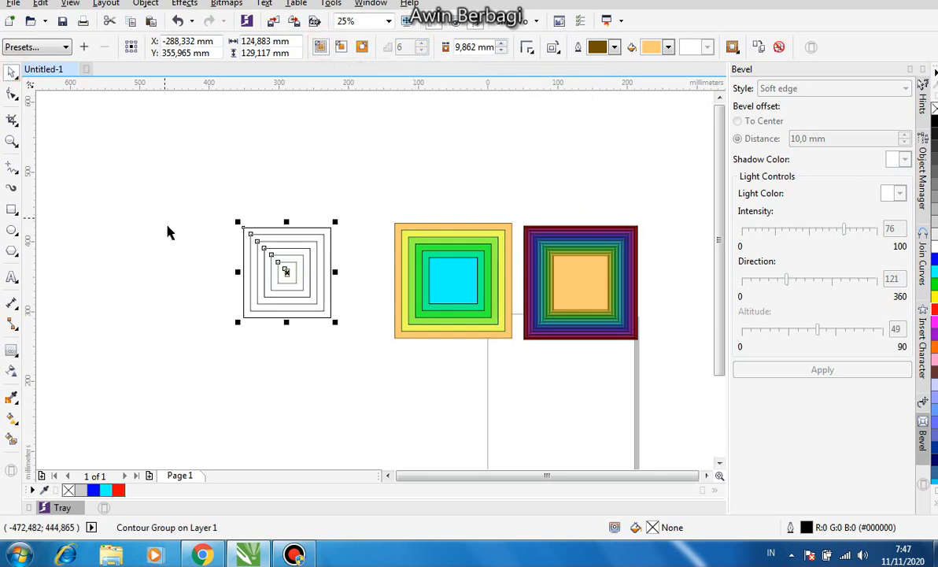
click(168, 226)
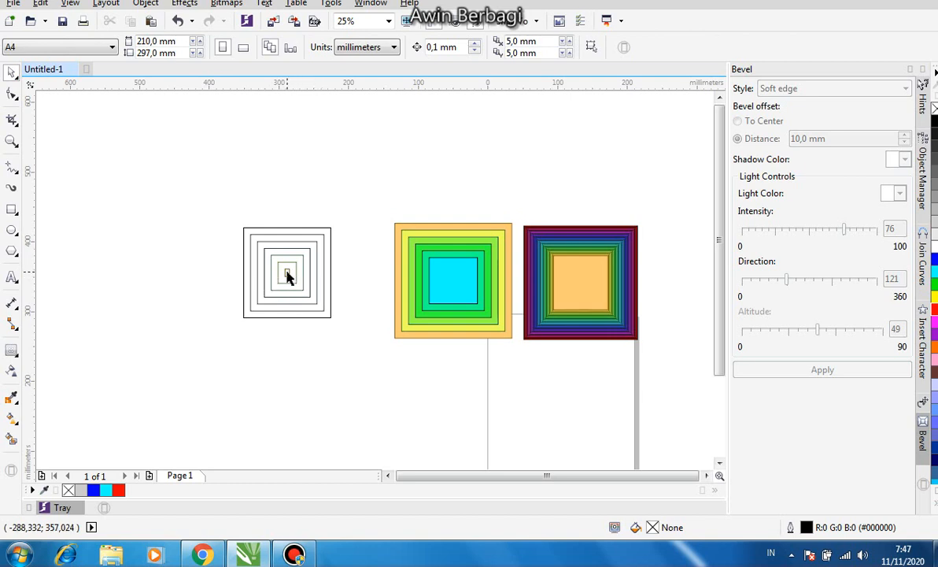
Reduce the contour offset of the unfilled rectangle's To center contour to 4.362 mm
scroll(287, 274, up, 4)
scroll(290, 272, down, 2)
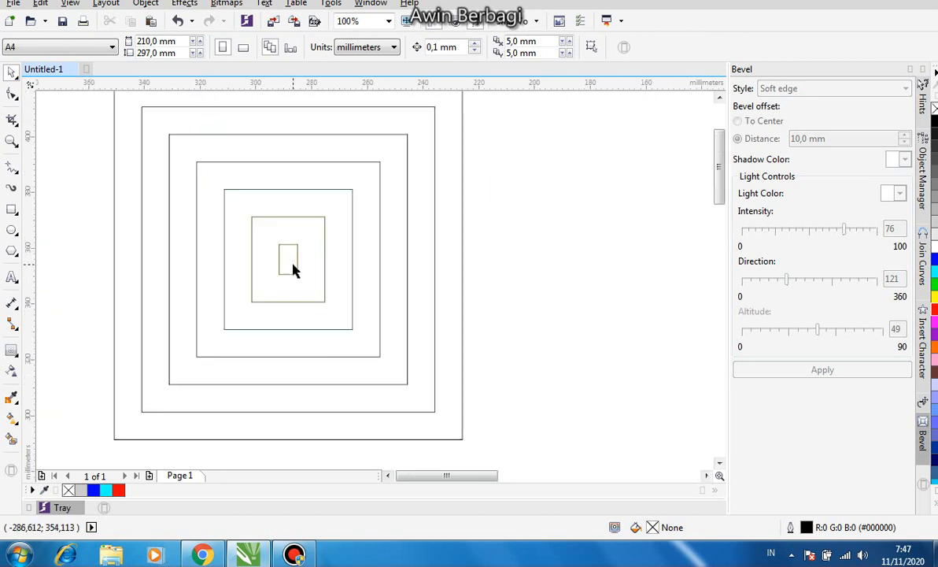
scroll(290, 268, down, 2)
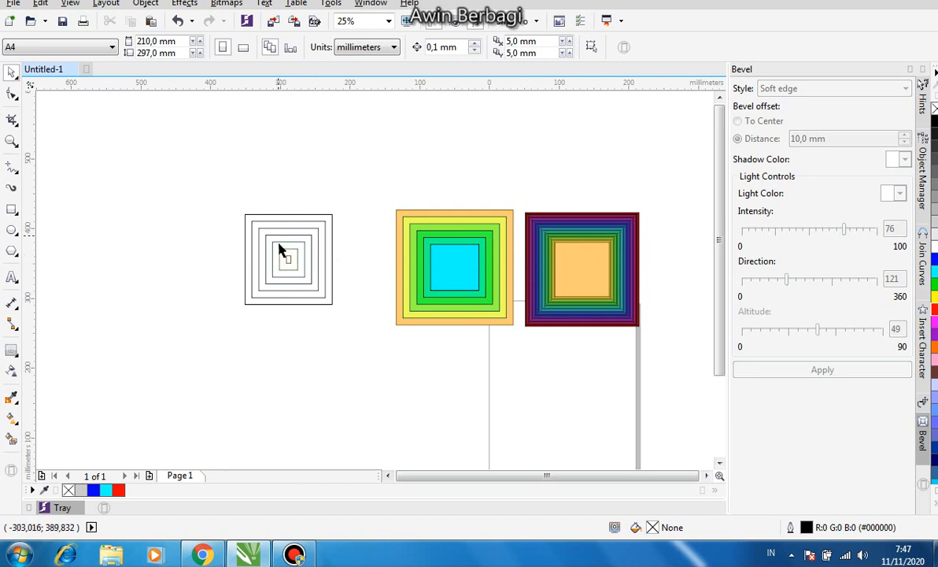
scroll(280, 250, up, 1)
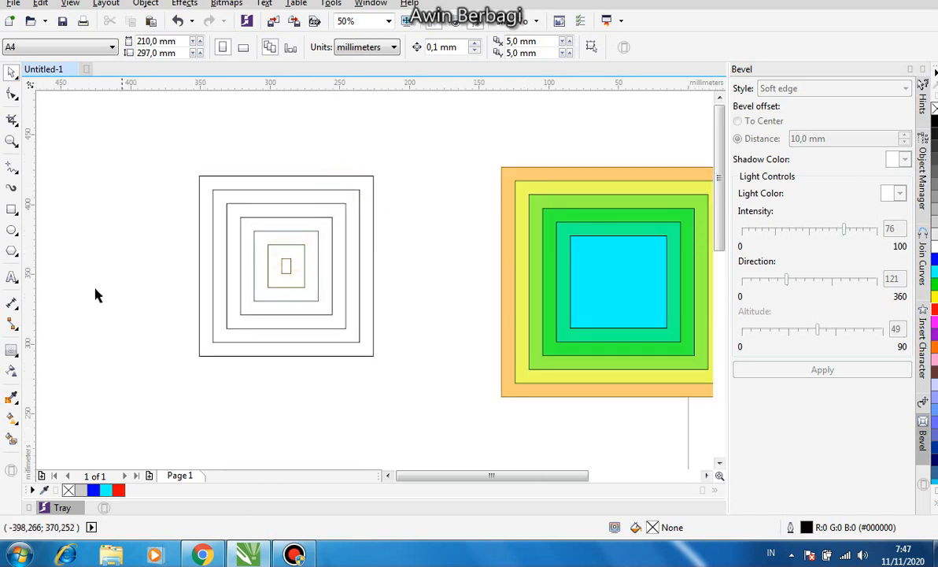
drag(131, 164, 411, 392)
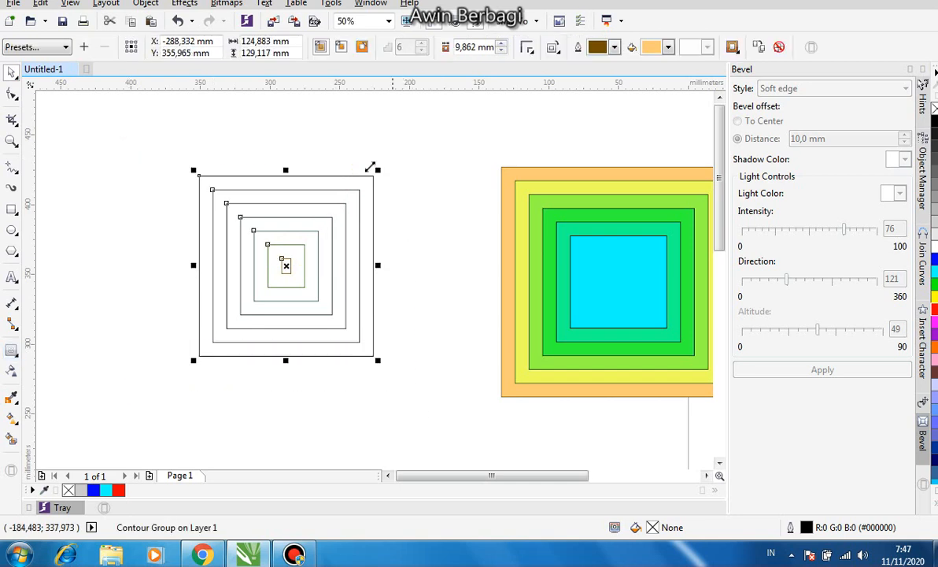
click(502, 51)
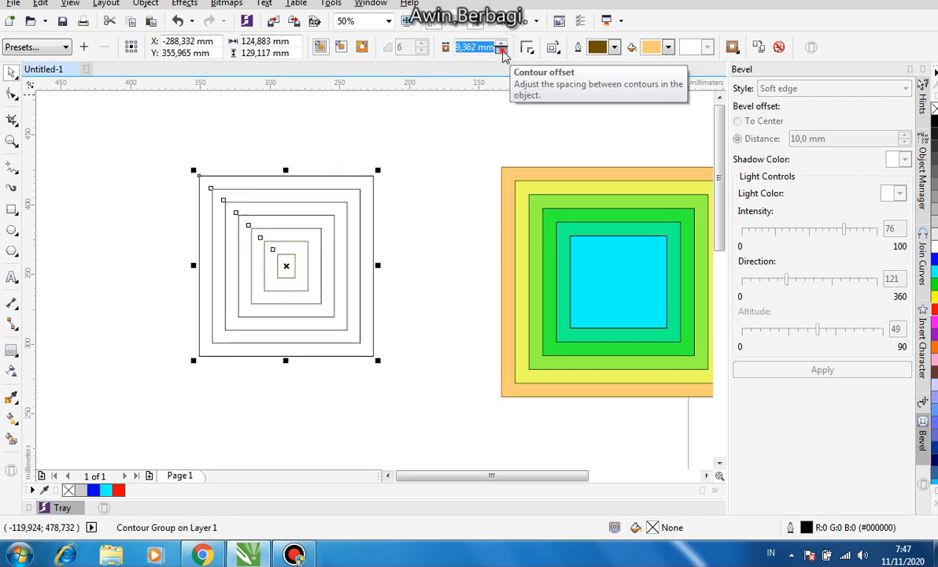
click(502, 50)
click(502, 51)
click(503, 50)
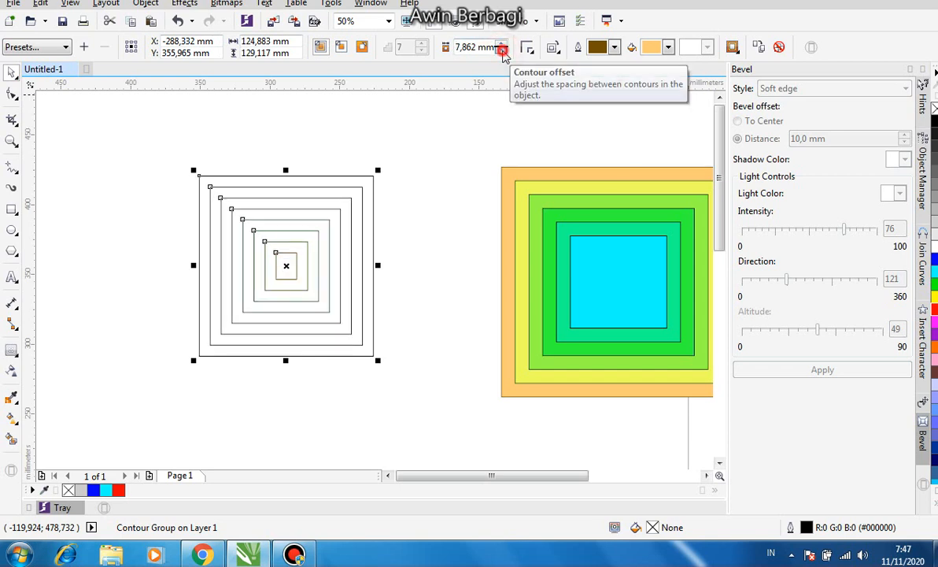
click(502, 50)
click(502, 50)
click(503, 50)
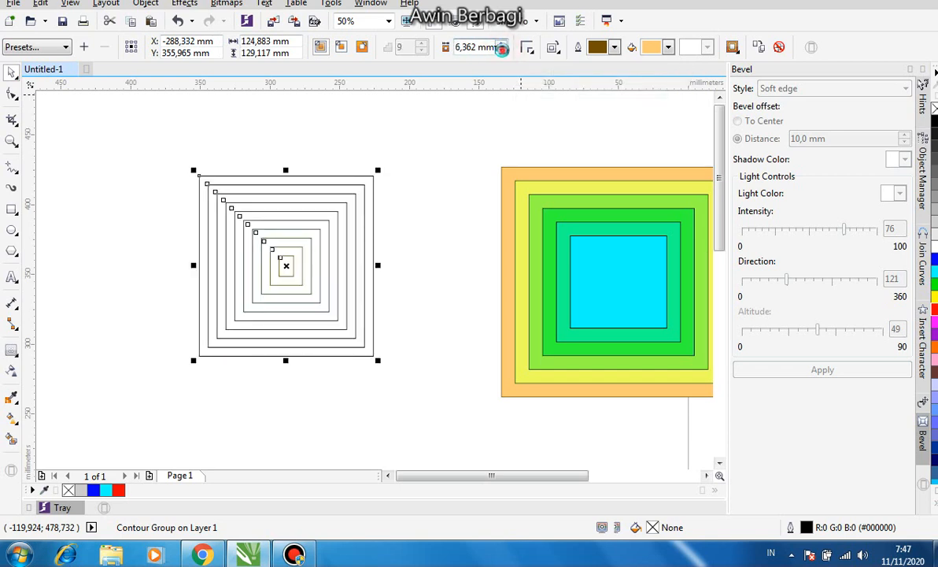
click(503, 50)
click(502, 51)
click(503, 50)
click(502, 50)
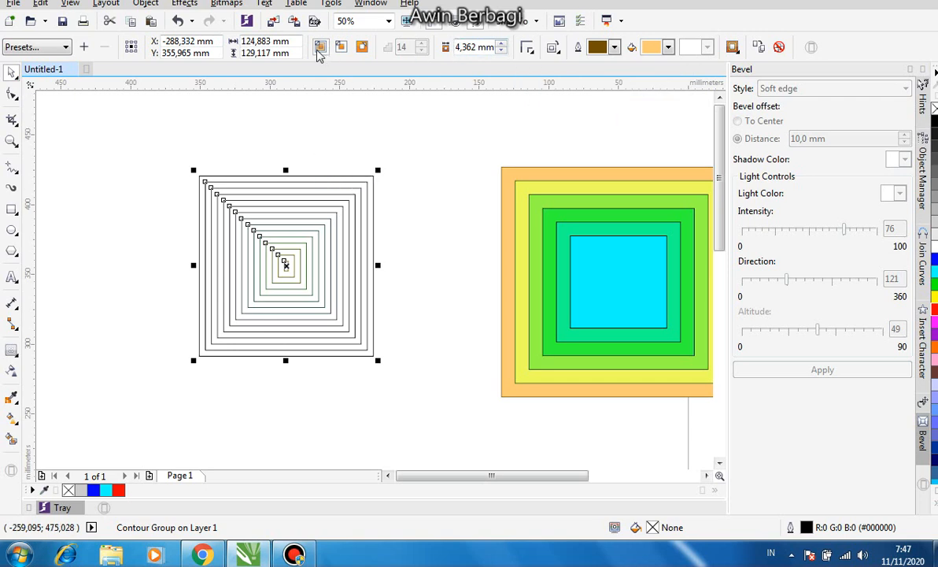
Widen the unfilled rectangle's contour offset to 12.362 mm
click(502, 44)
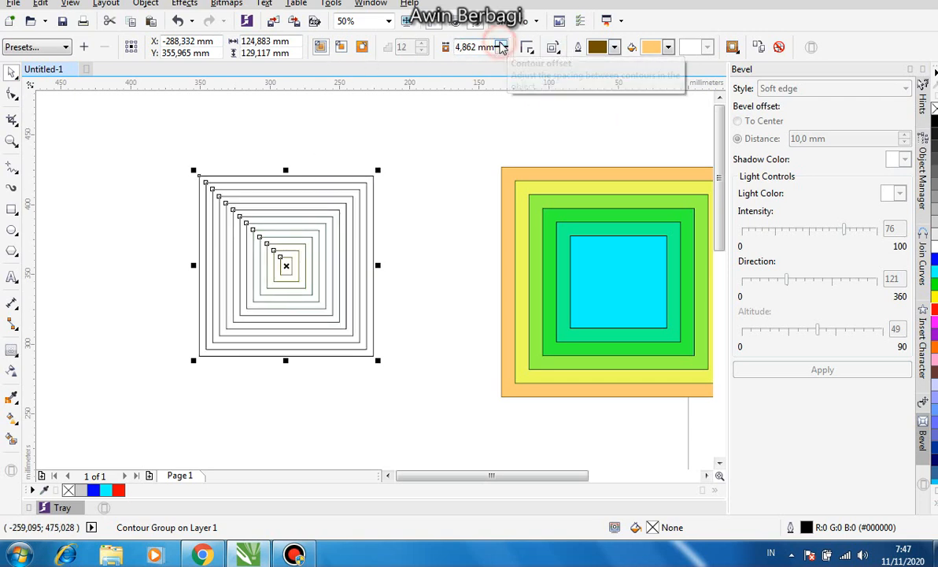
click(502, 44)
click(502, 44)
click(502, 44)
click(502, 44)
click(503, 44)
click(502, 44)
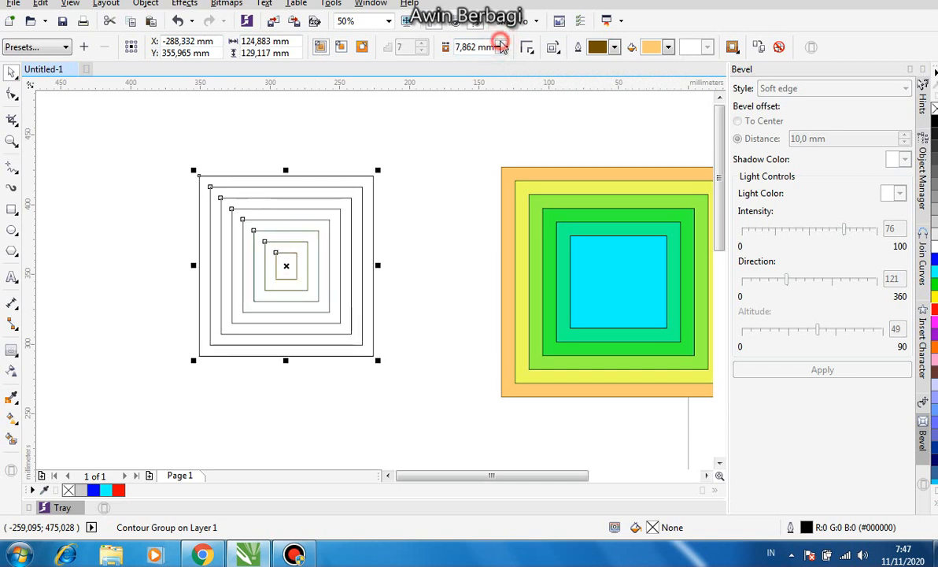
click(502, 44)
click(502, 44)
click(502, 44)
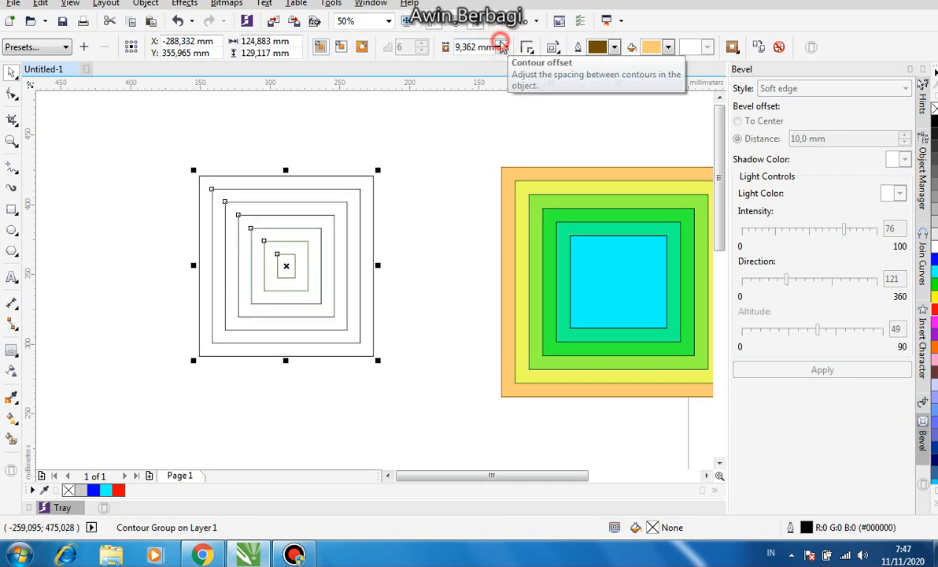
click(503, 44)
click(503, 44)
click(503, 44)
click(503, 44)
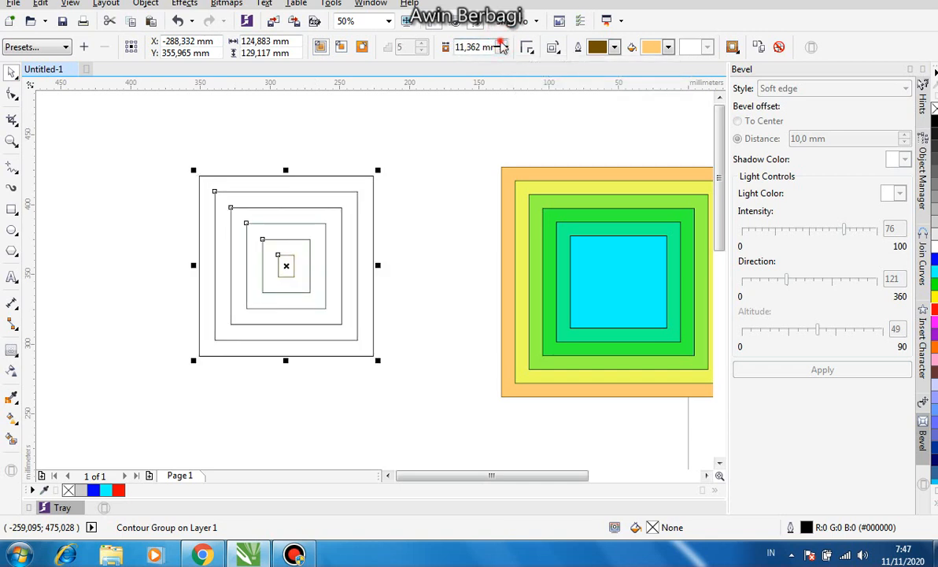
click(503, 44)
click(502, 44)
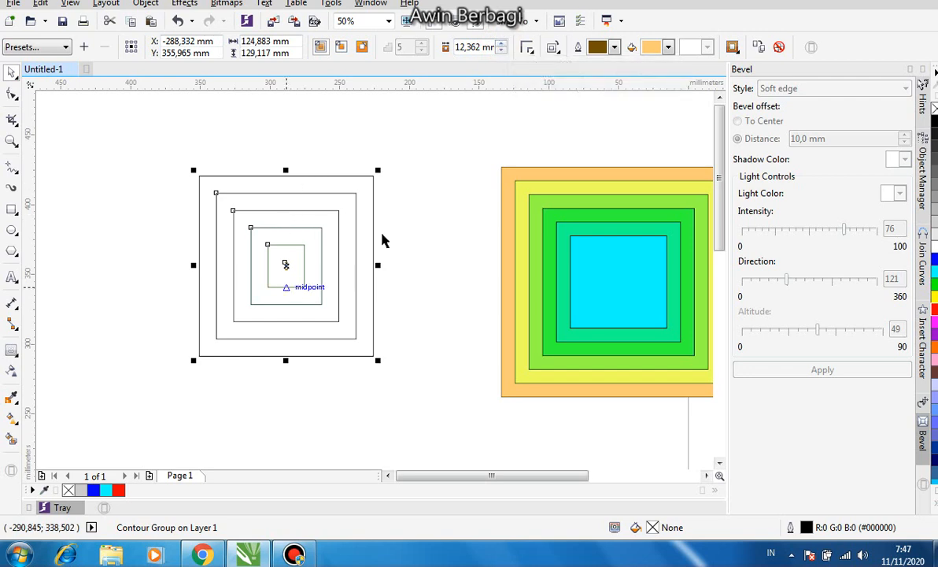
Lower the unfilled rectangle's contour offset to 8.362 mm
click(502, 51)
click(502, 51)
click(502, 50)
click(502, 50)
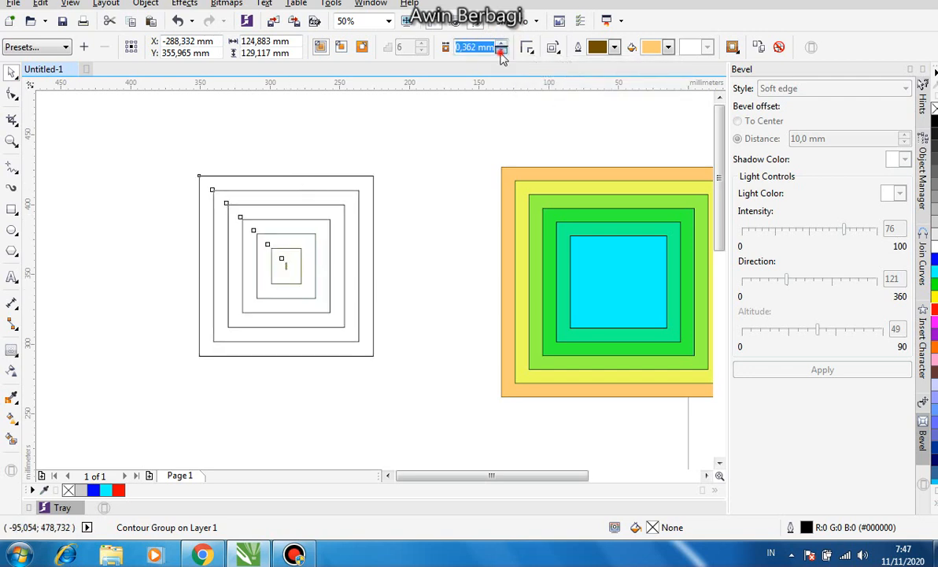
click(503, 50)
click(503, 50)
click(502, 50)
click(502, 50)
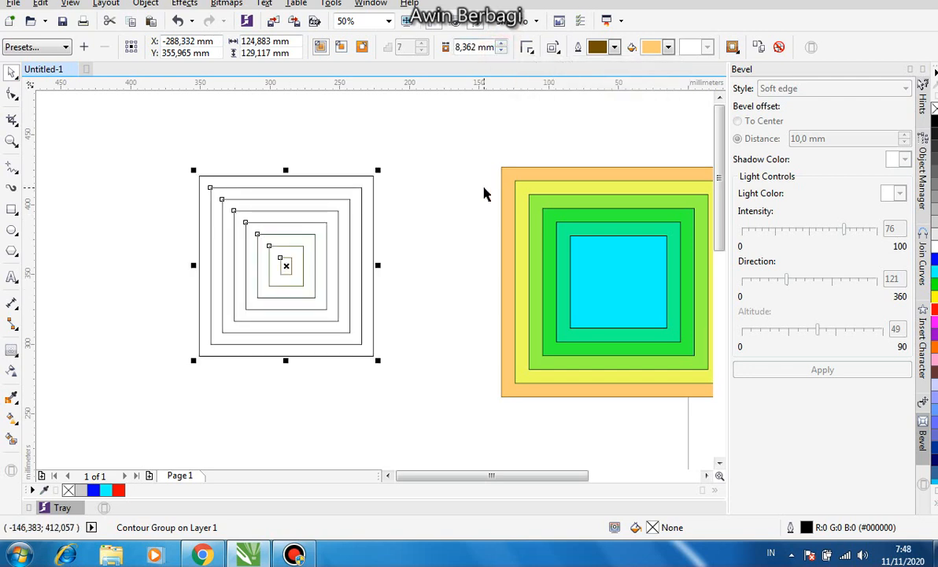
Undo the last contour offset change and delete the unfilled contoured rectangle
scroll(485, 193, down, 1)
click(562, 476)
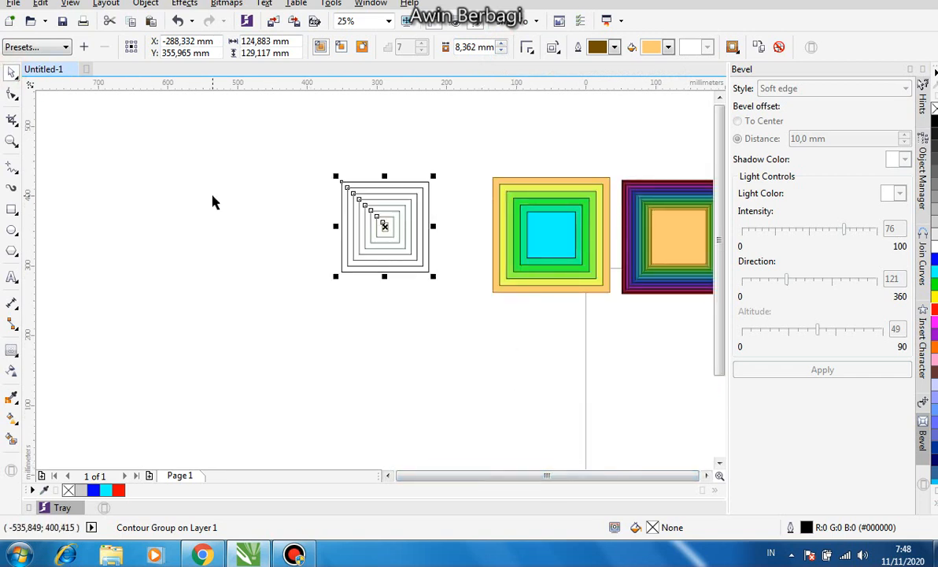
key(ctrl+z)
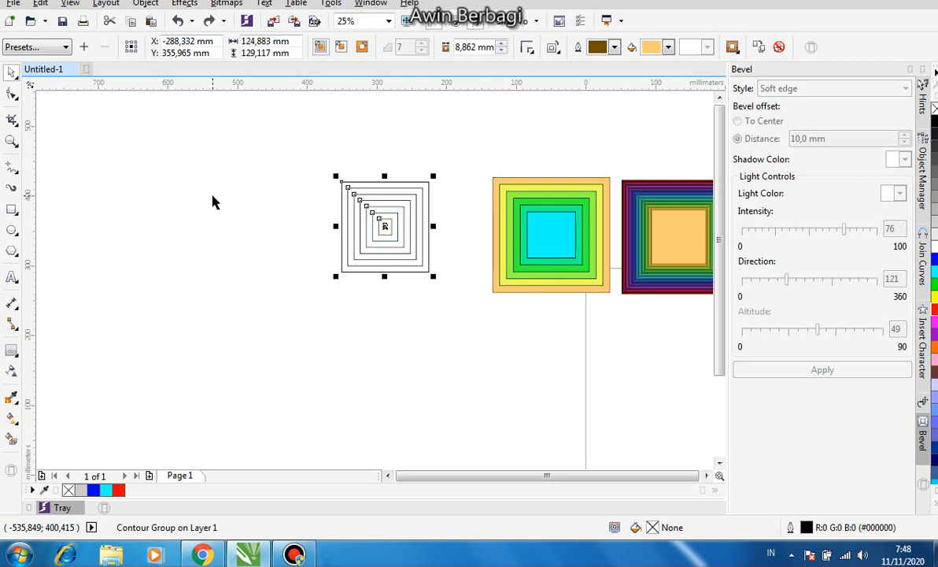
drag(292, 140, 467, 343)
key(Delete)
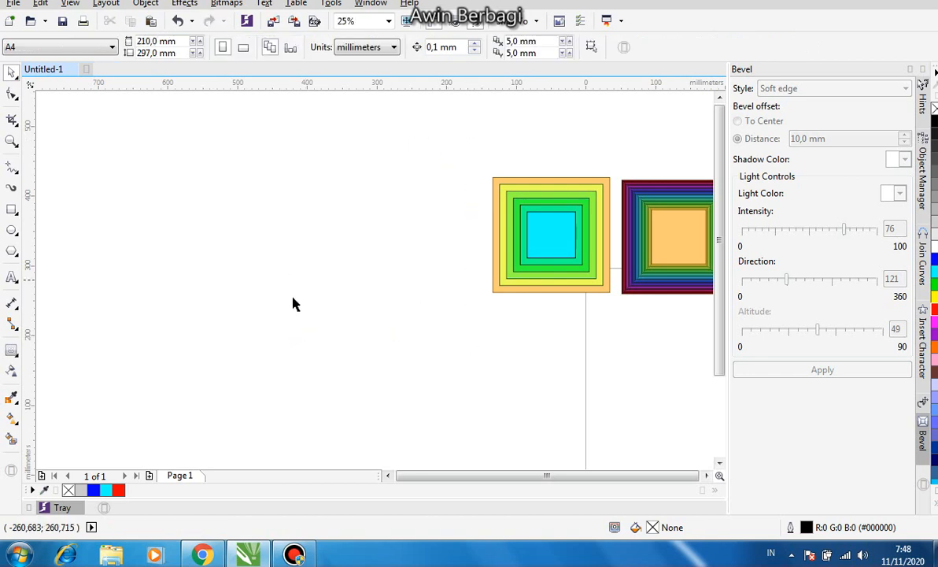
Draw a square about 114.3 mm wide beside the cyan contour group and fill it with blue
click(12, 209)
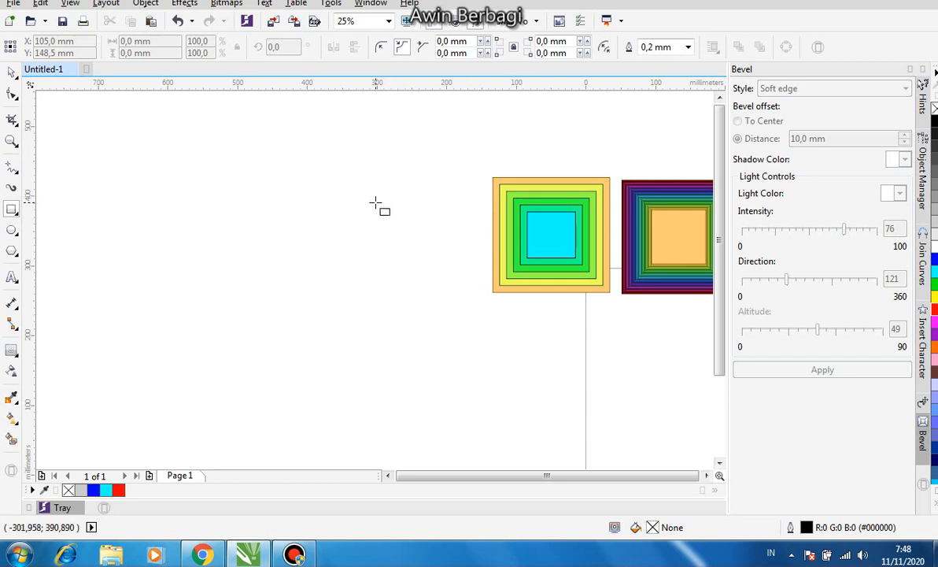
drag(376, 203, 434, 282)
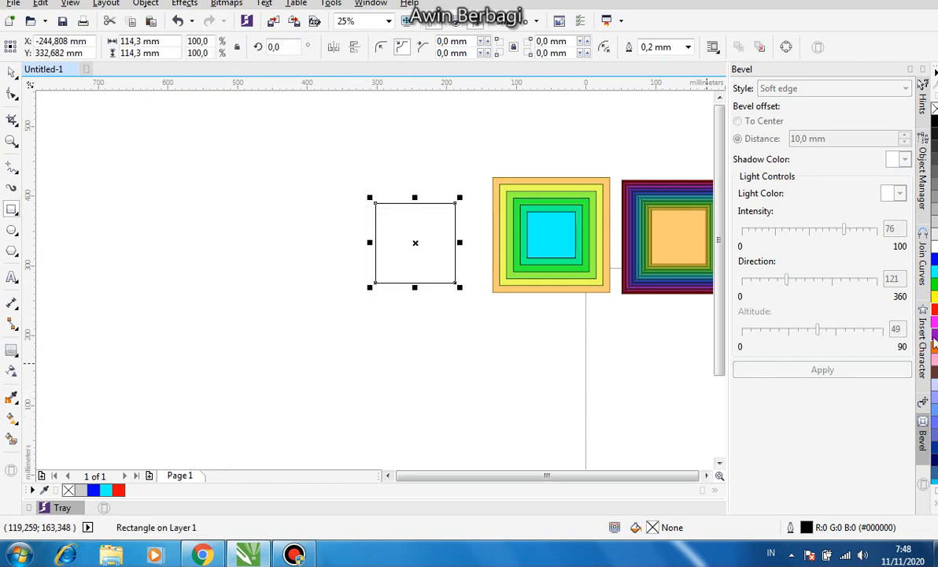
click(934, 258)
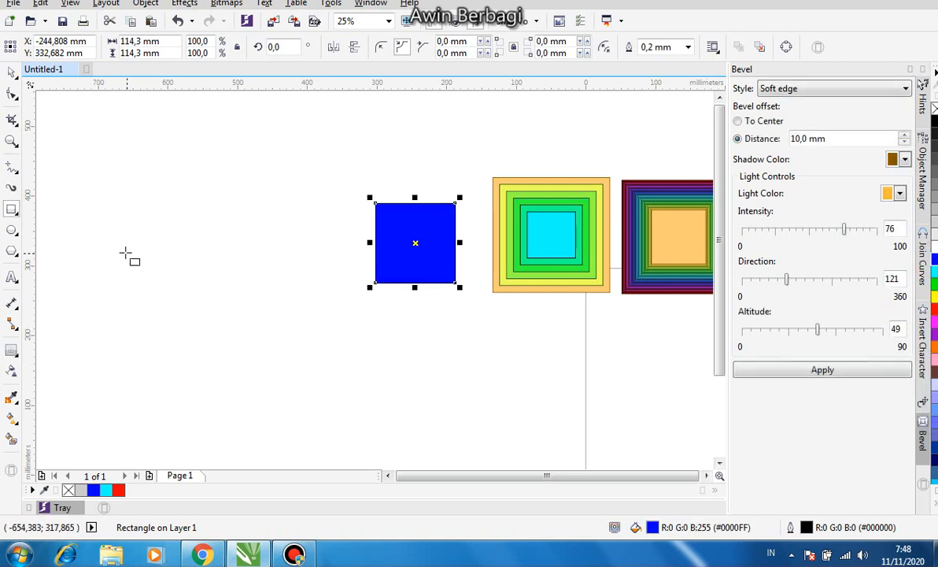
Apply a To center contour to the blue square, set its contour offset to 6.862 mm and deselect it
click(11, 350)
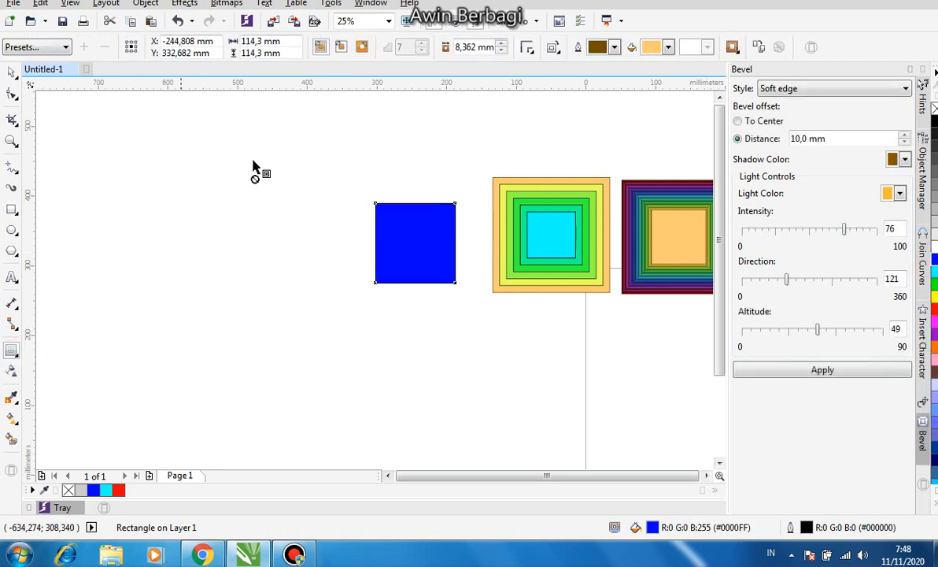
click(320, 47)
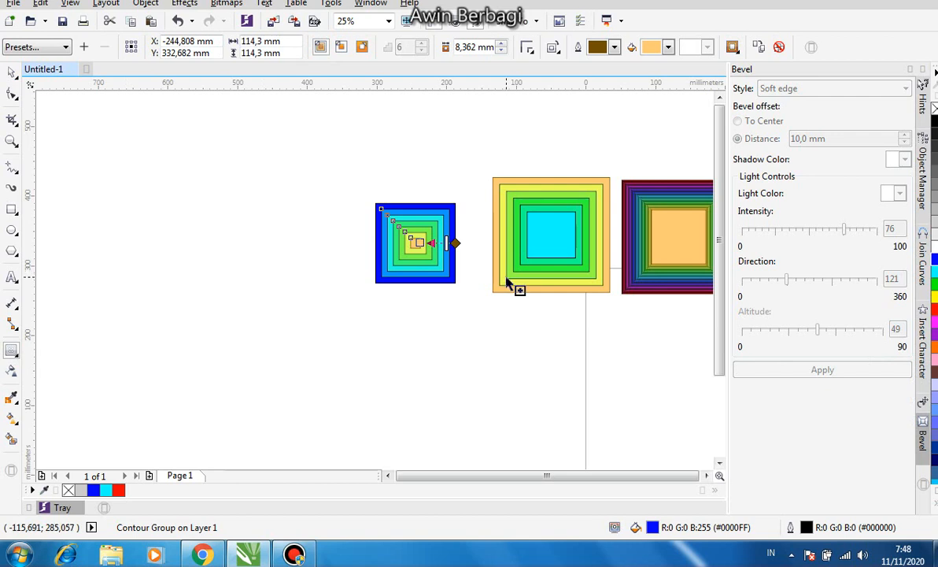
click(501, 51)
click(501, 50)
click(501, 51)
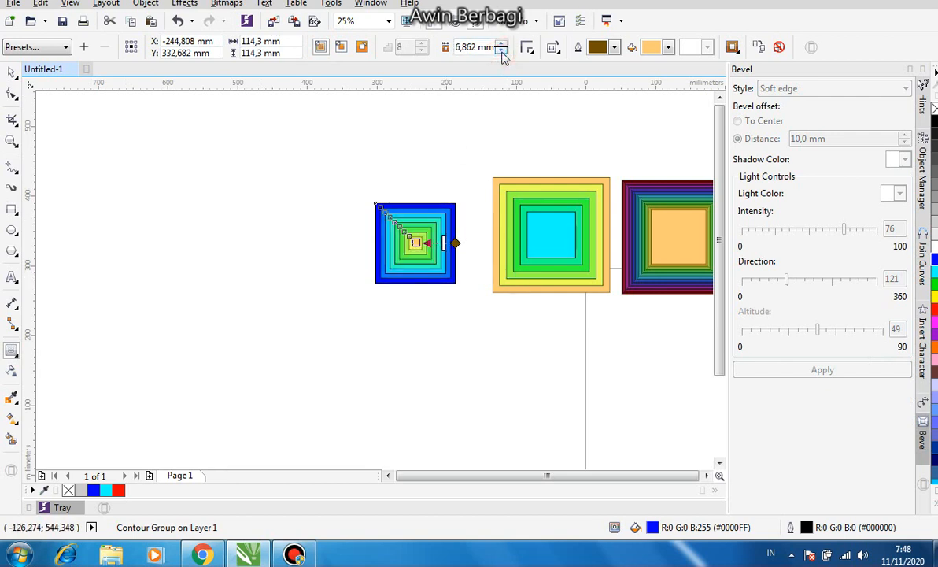
click(13, 74)
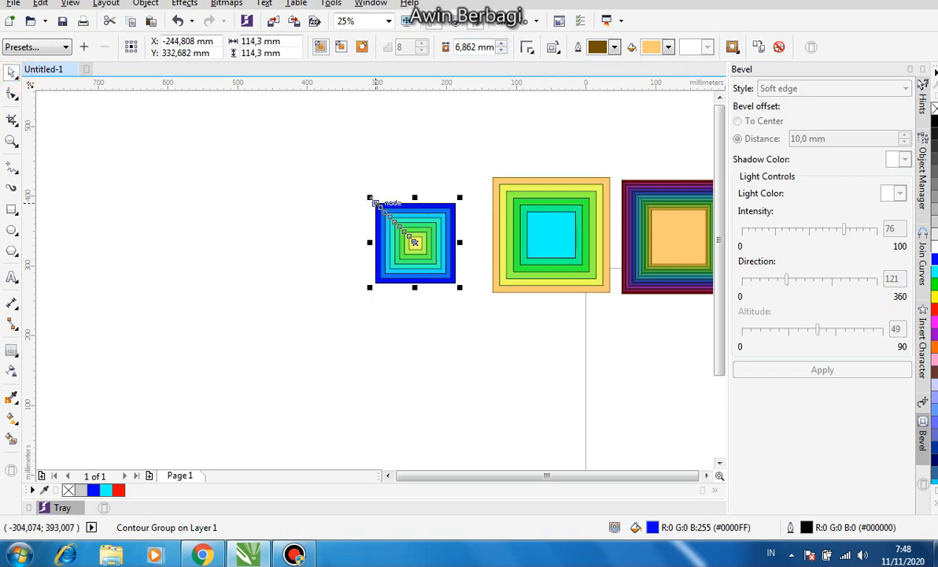
click(161, 128)
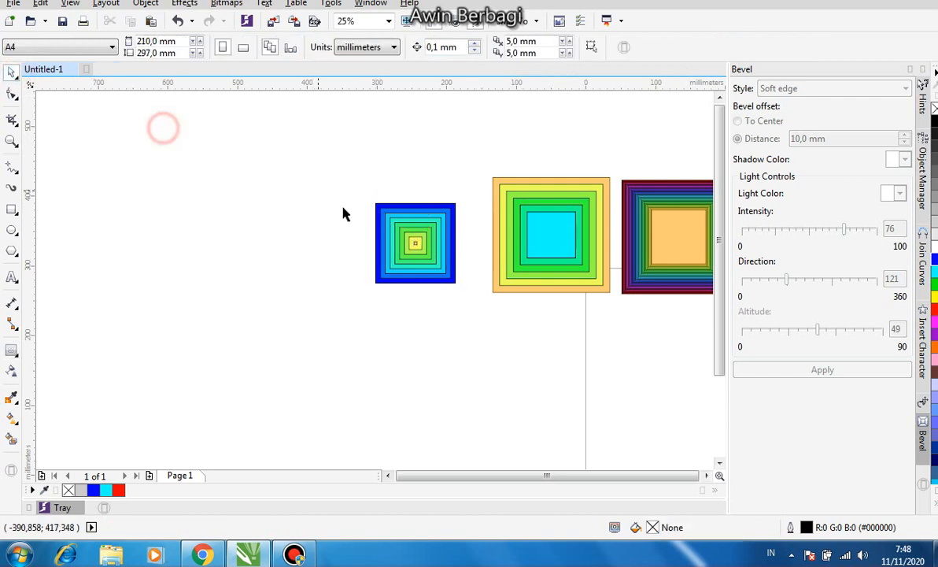
Scale the blue To center contour group up to about 171.45 mm square and deselect it
click(377, 204)
drag(369, 196, 330, 158)
click(425, 314)
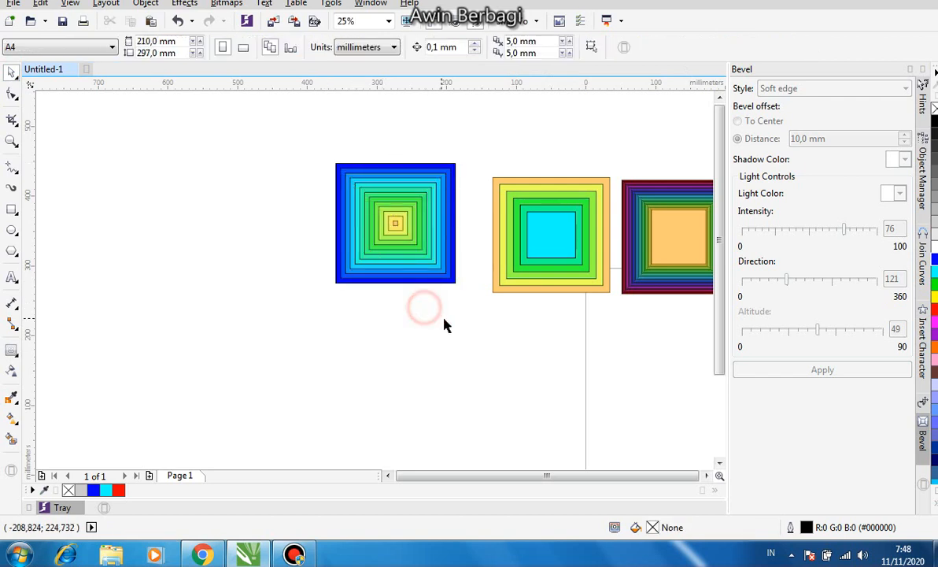
Move all three contoured squares together into the empty area left of the page, centred at about X -1123.7 mm, and deselect them
scroll(444, 324, down, 3)
drag(346, 212, 617, 372)
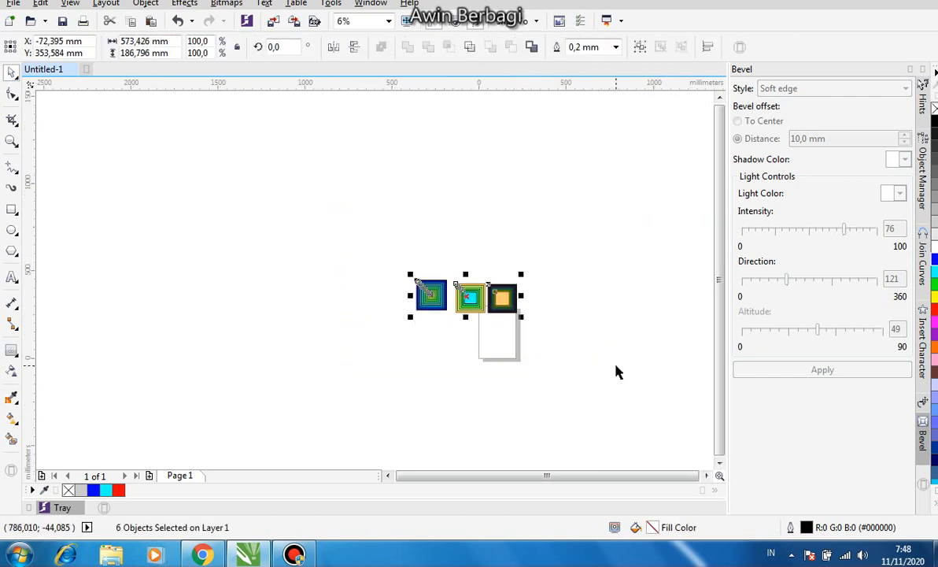
click(520, 374)
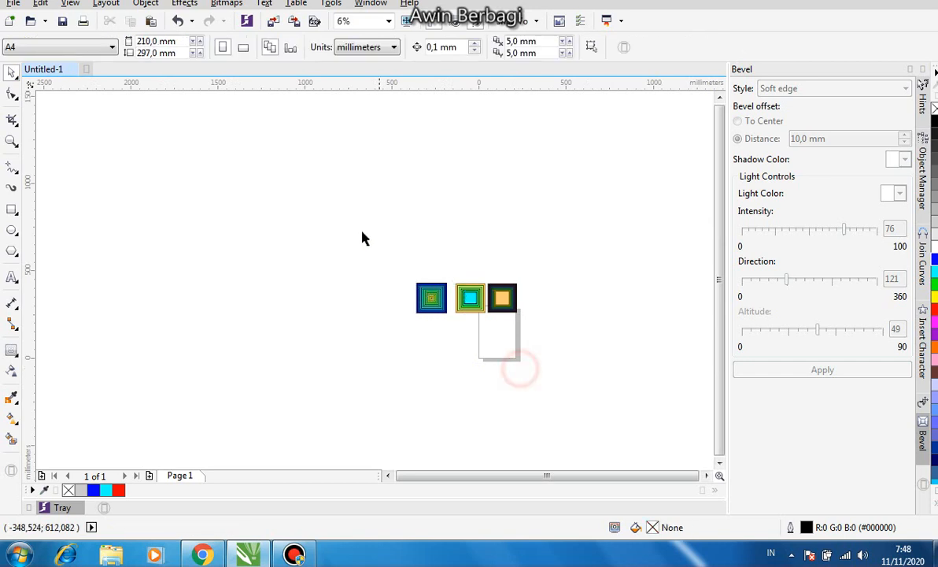
drag(390, 251, 587, 358)
drag(485, 324, 267, 318)
scroll(293, 279, up, 4)
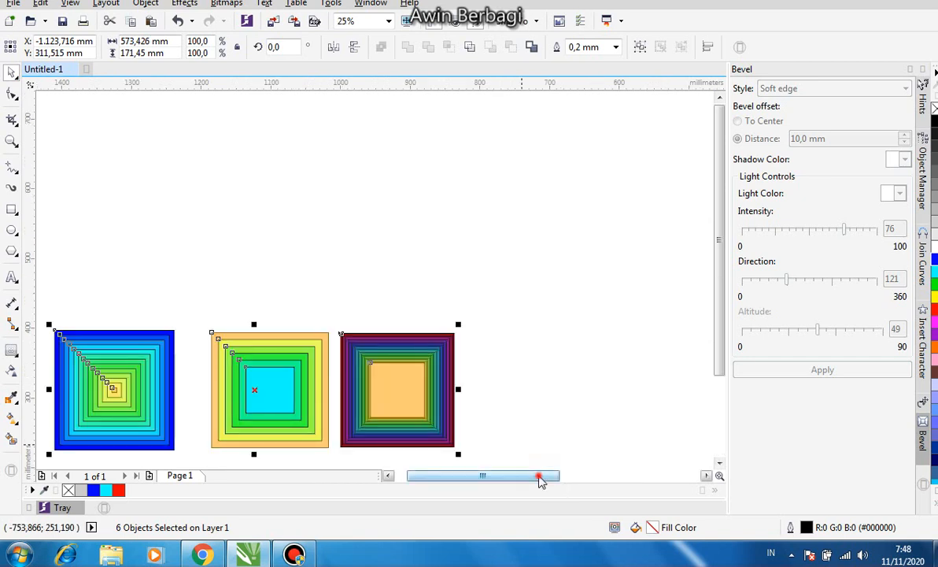
drag(541, 478, 529, 478)
drag(721, 352, 726, 381)
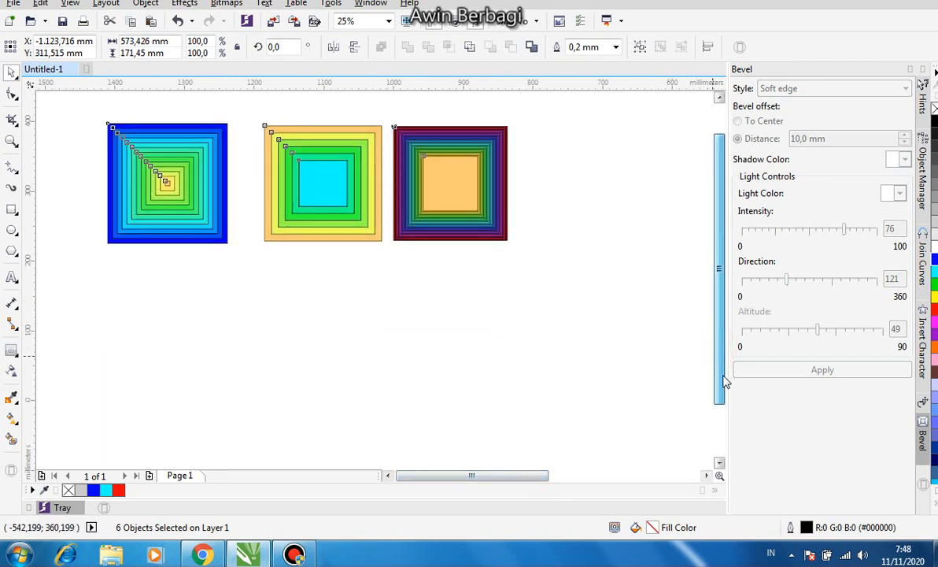
click(455, 348)
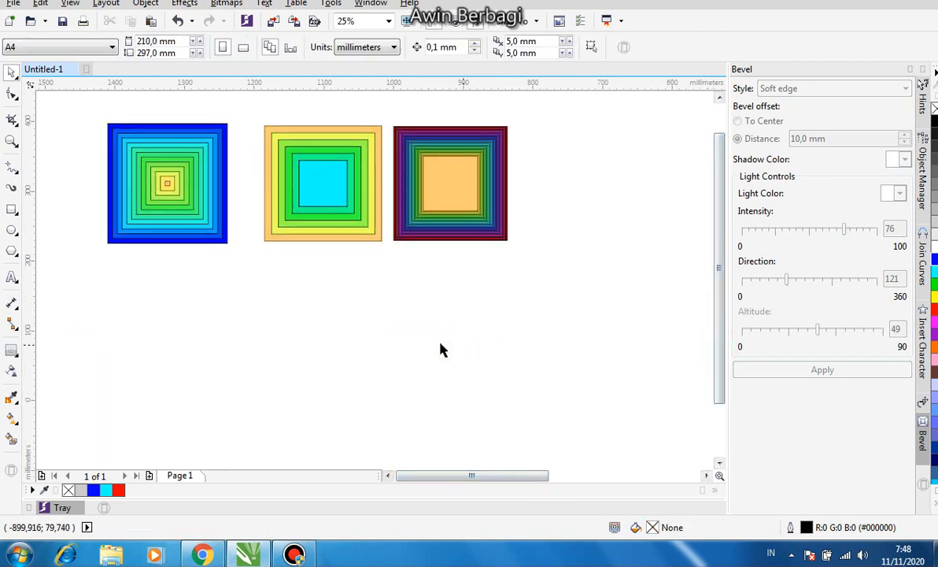
Examine the contour type used on the blue, cyan and red contour groups: To center, Inside or Outside
click(162, 183)
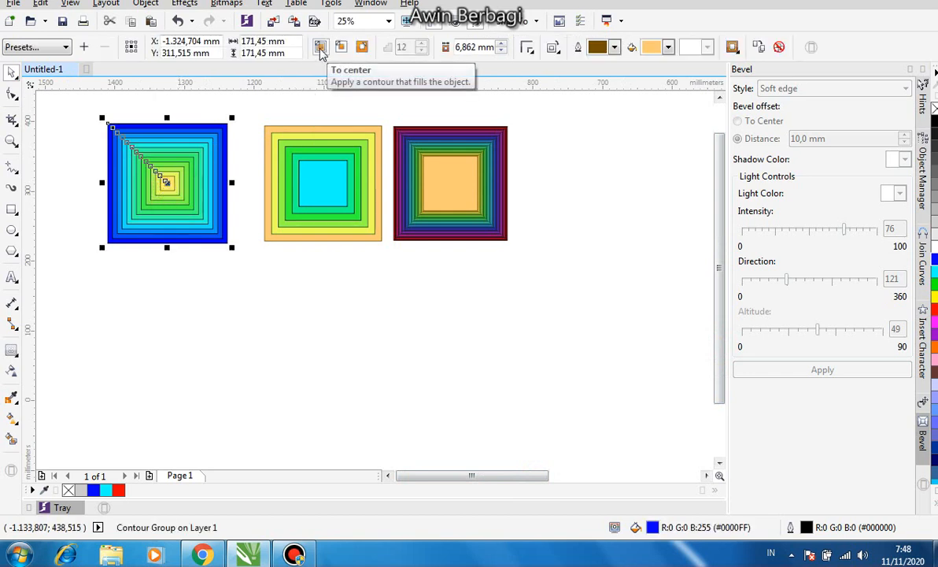
click(343, 153)
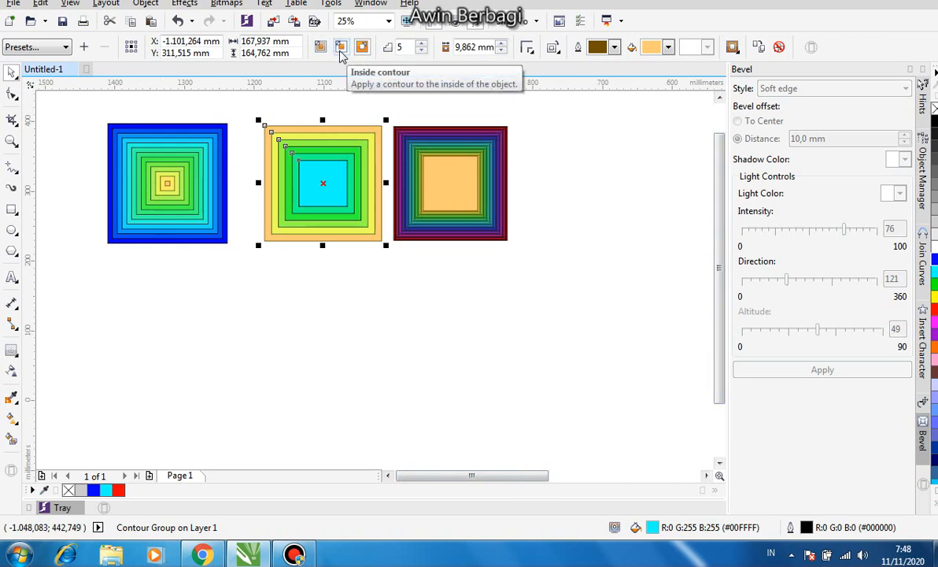
click(467, 142)
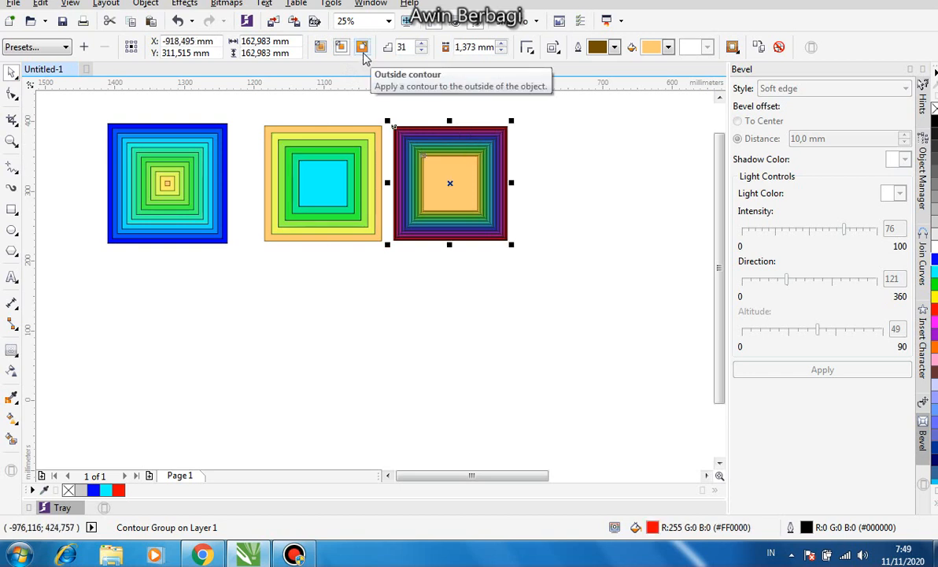
click(428, 349)
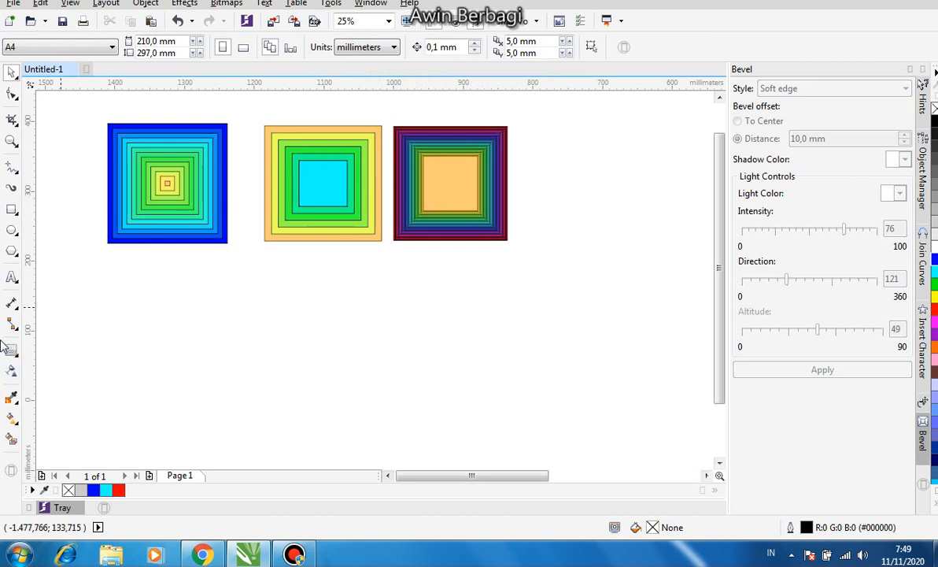
Add the artistic text "AWIN BERBAGI" in the empty area below the contoured squares
click(12, 278)
click(291, 300)
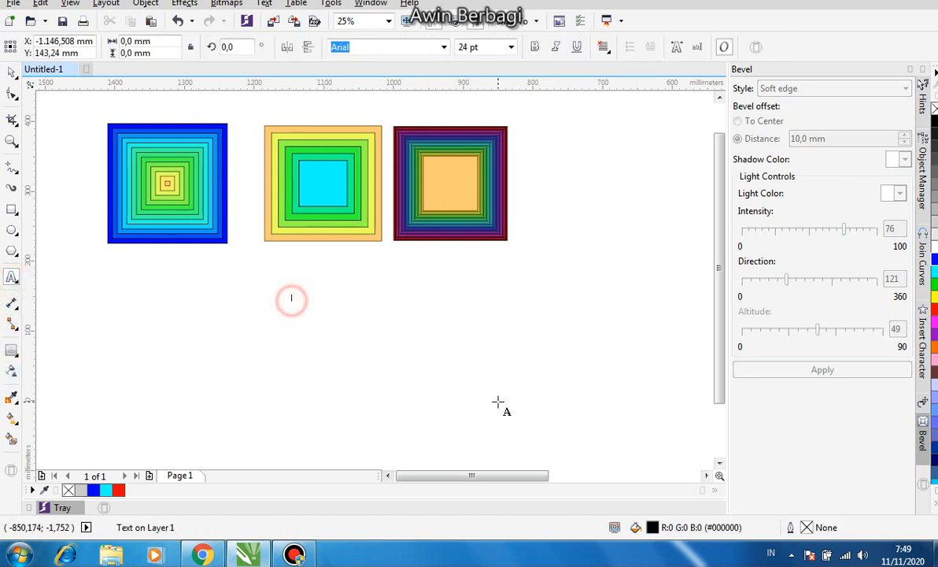
text(WIN BERBAGI)
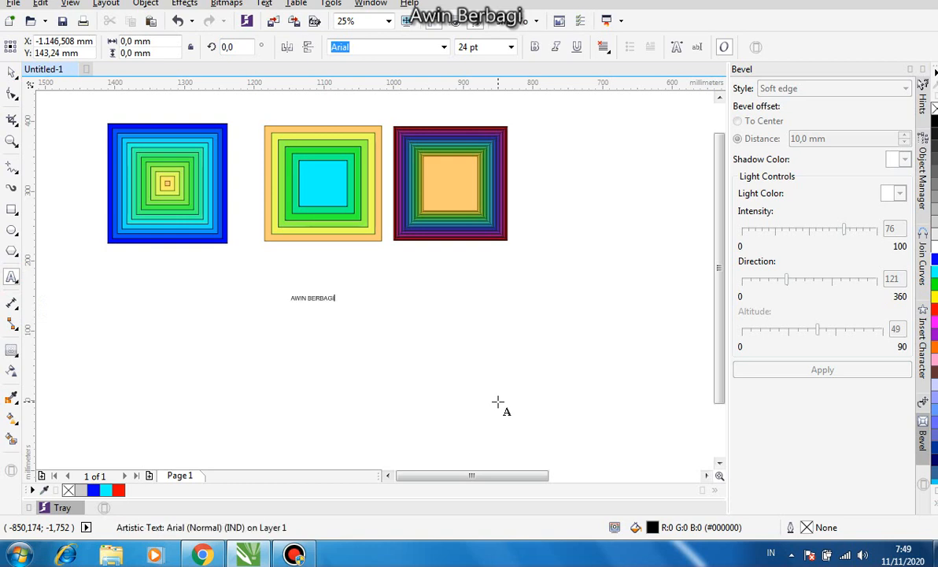
key(ctrl+space)
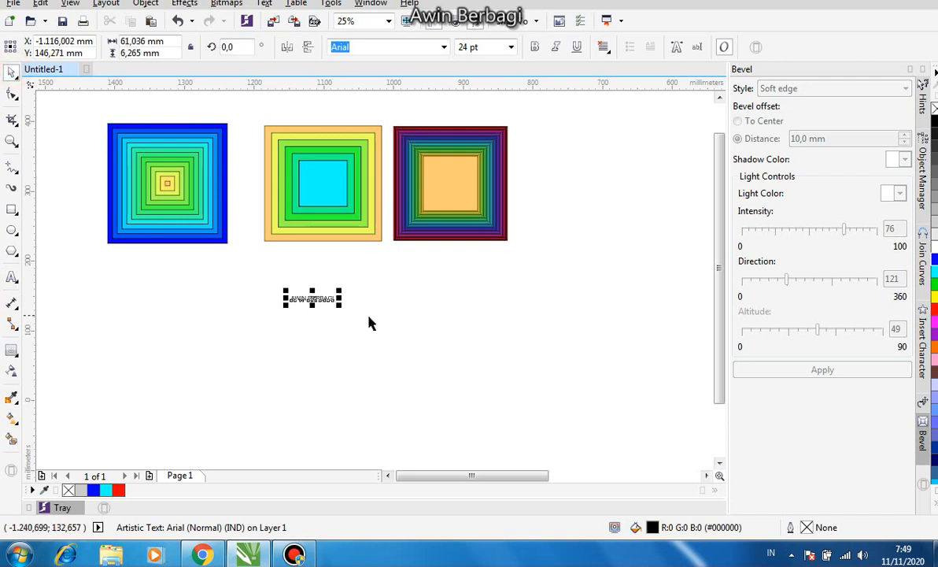
Enlarge the AWIN BERBAGI text to about 265.7 mm wide and fill it with red
drag(339, 306, 296, 315)
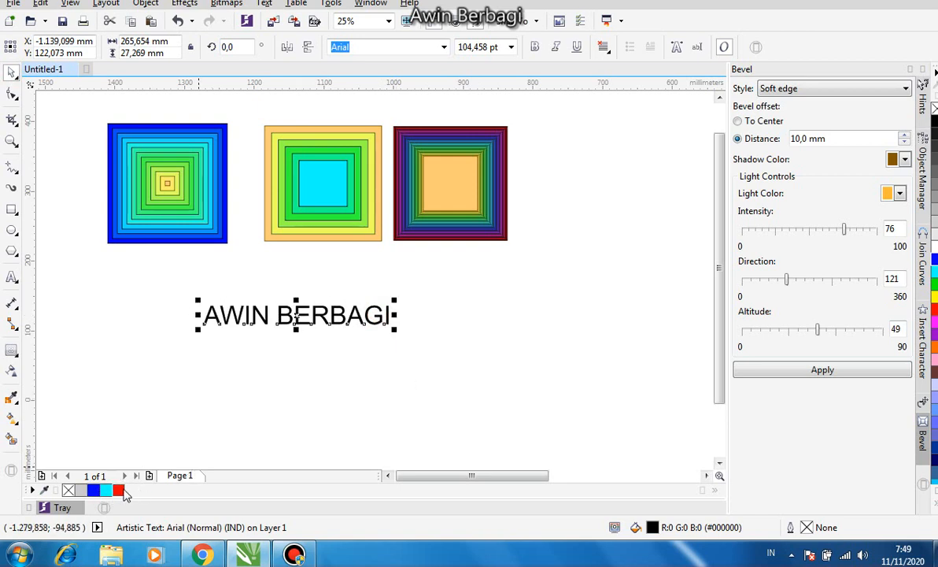
drag(118, 491, 387, 325)
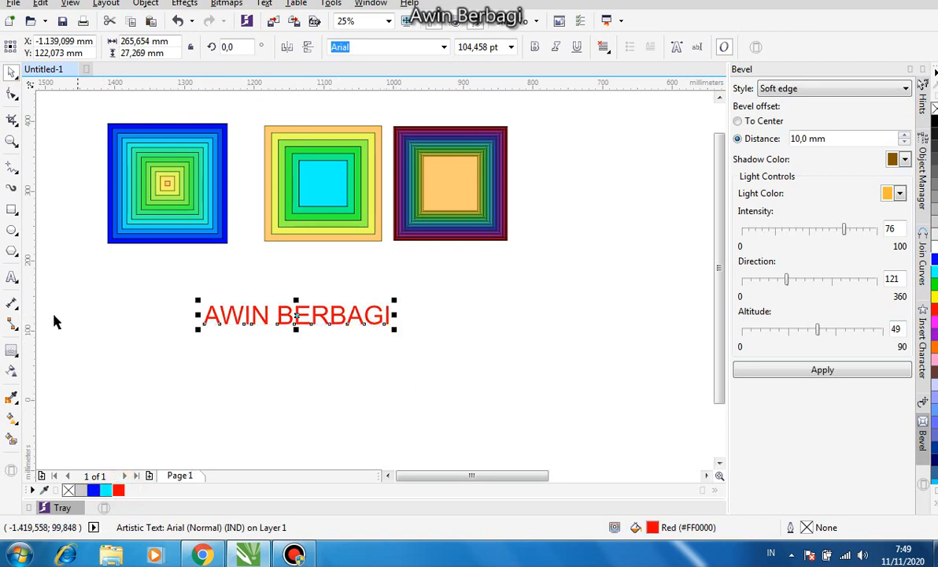
Try to apply the Flow Inward contour preset to the red text
click(15, 352)
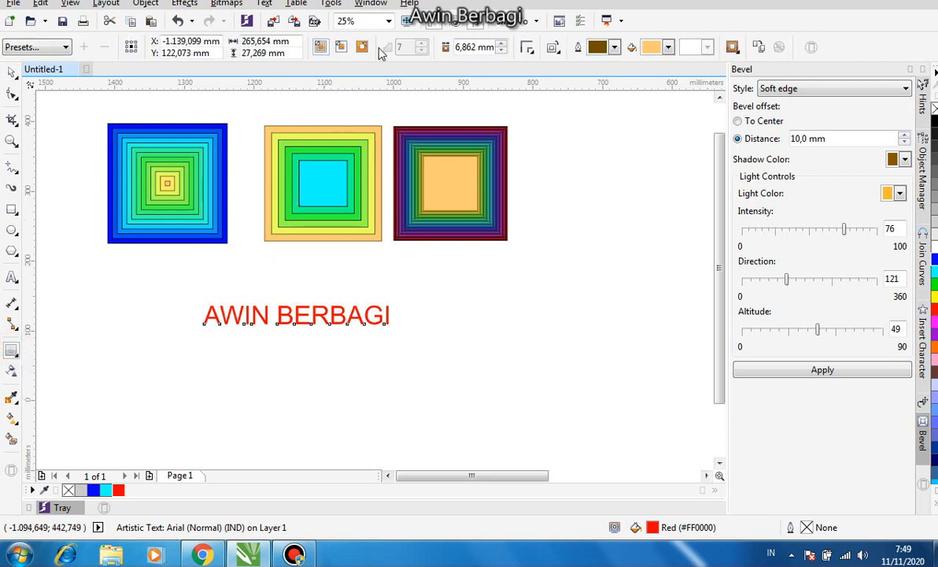
click(66, 48)
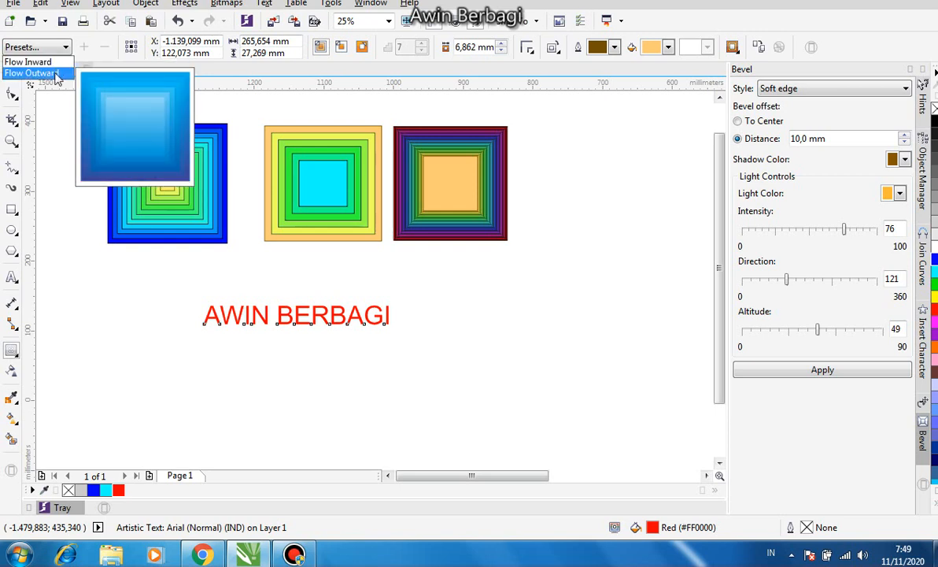
click(52, 63)
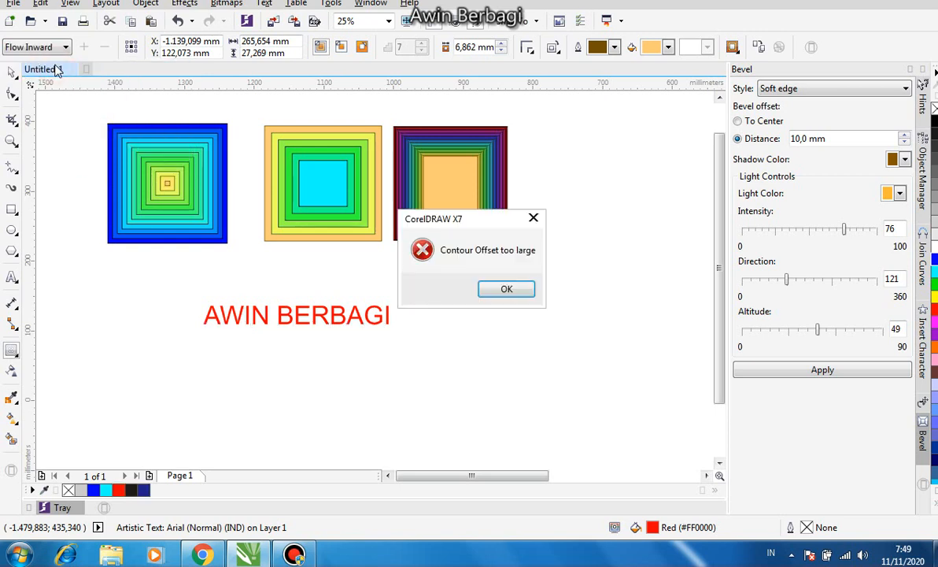
click(506, 290)
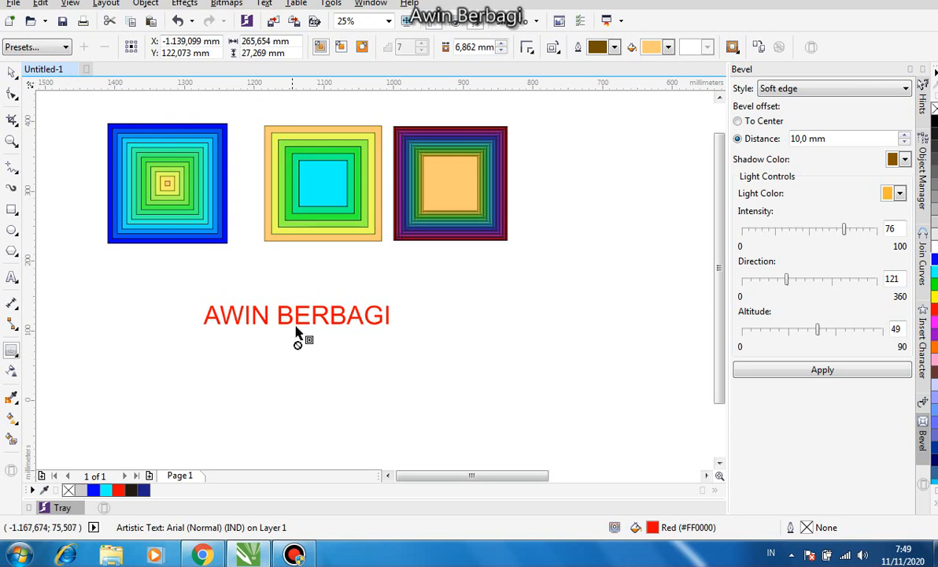
Apply a freehand outside contour to the red text and widen its offset to about 7.03 mm
drag(301, 322, 311, 347)
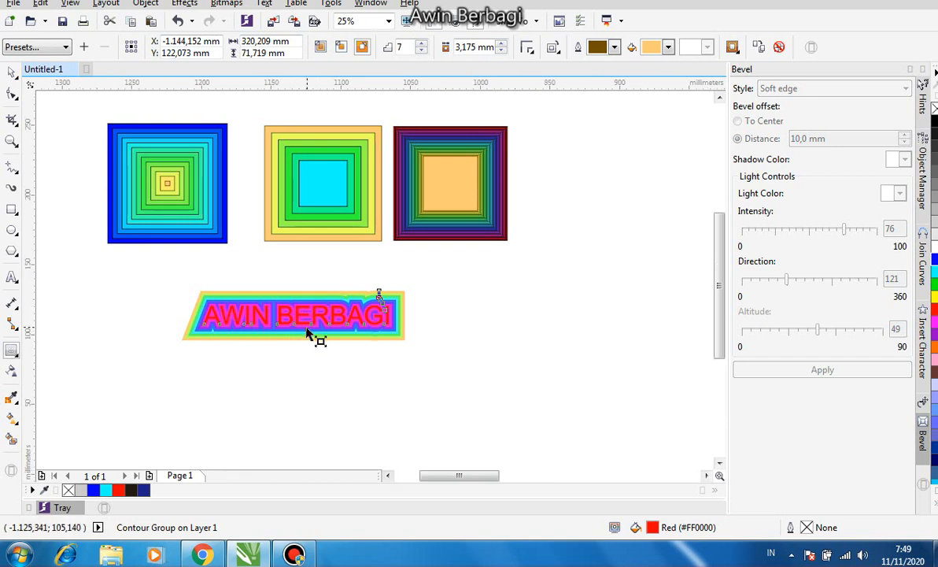
scroll(309, 335, up, 1)
scroll(310, 335, down, 1)
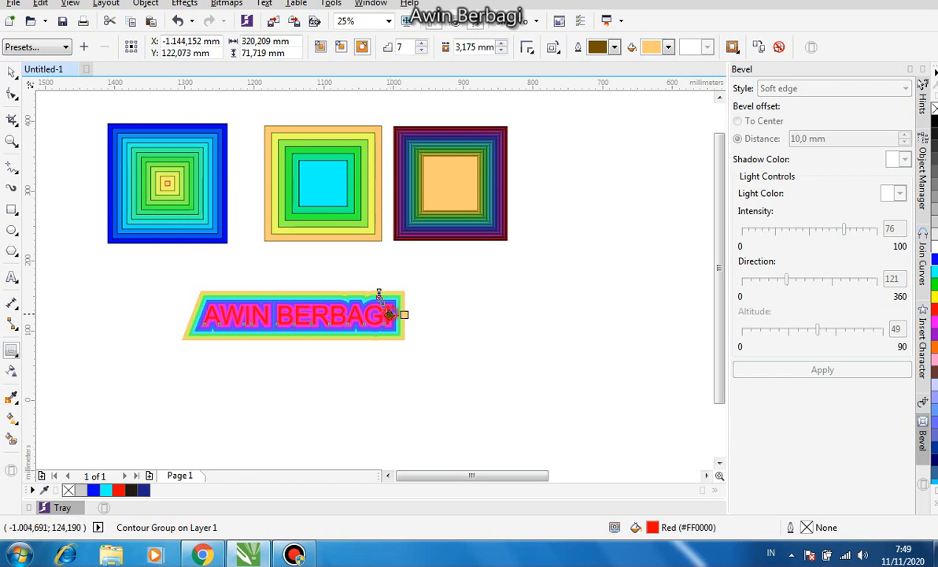
drag(391, 316, 503, 342)
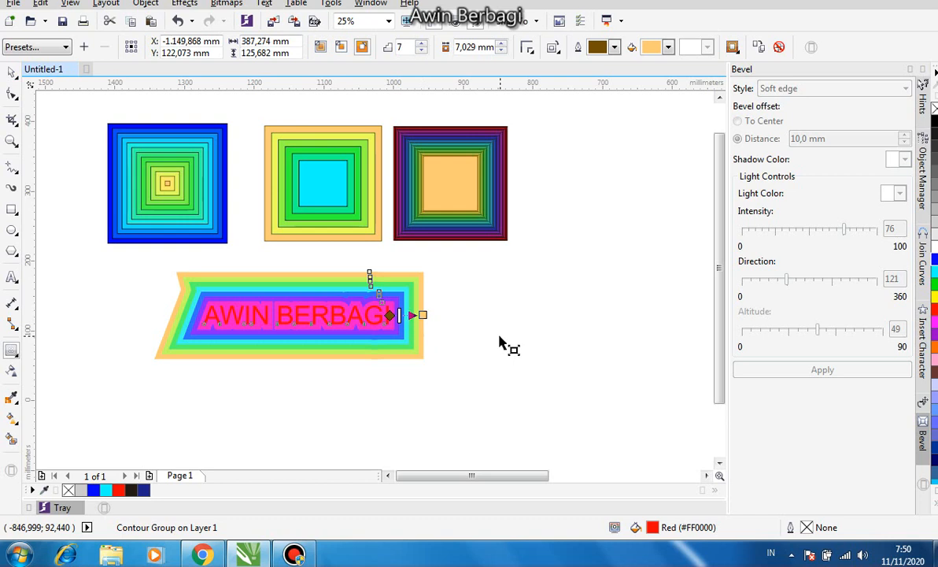
click(12, 72)
click(510, 272)
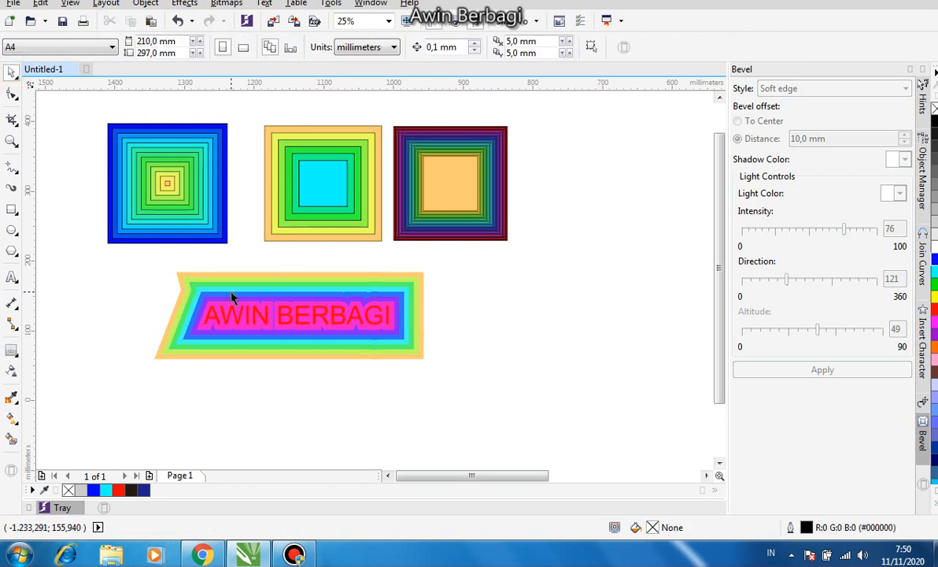
Undo the offset change and the freehand contour on the red text
key(ctrl+z)
key(ctrl+z)
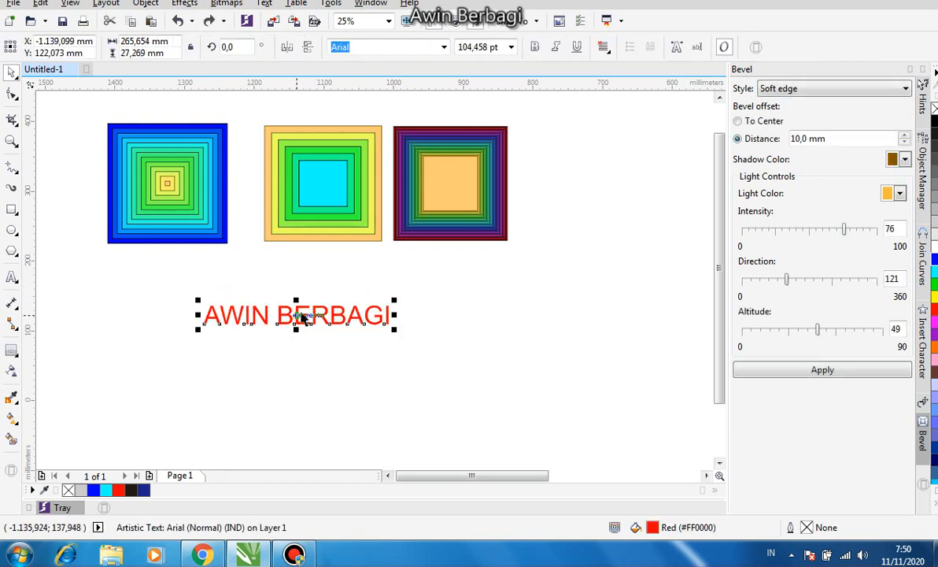
Apply an Outside contour with 7 steps and a 6.862 mm offset to the red text, and undo it
click(11, 350)
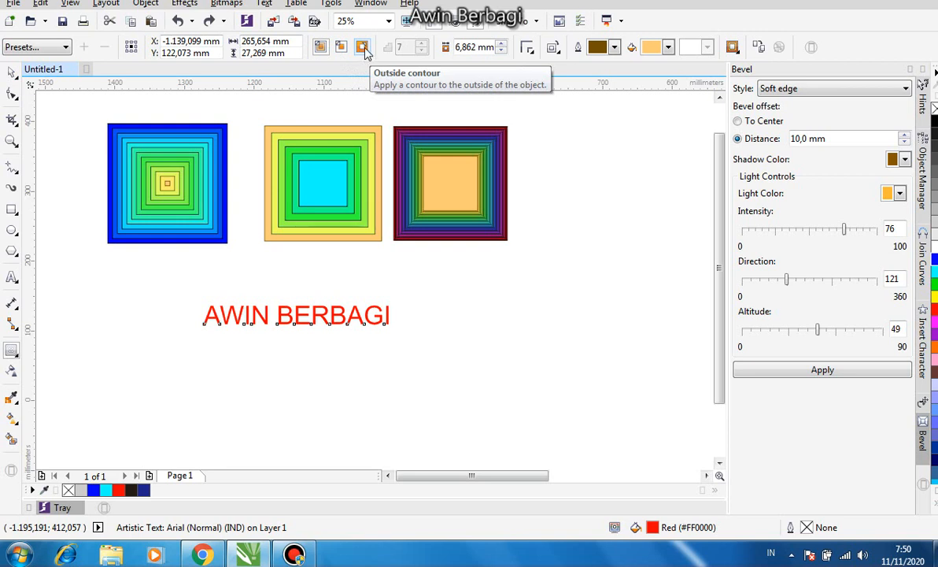
click(364, 48)
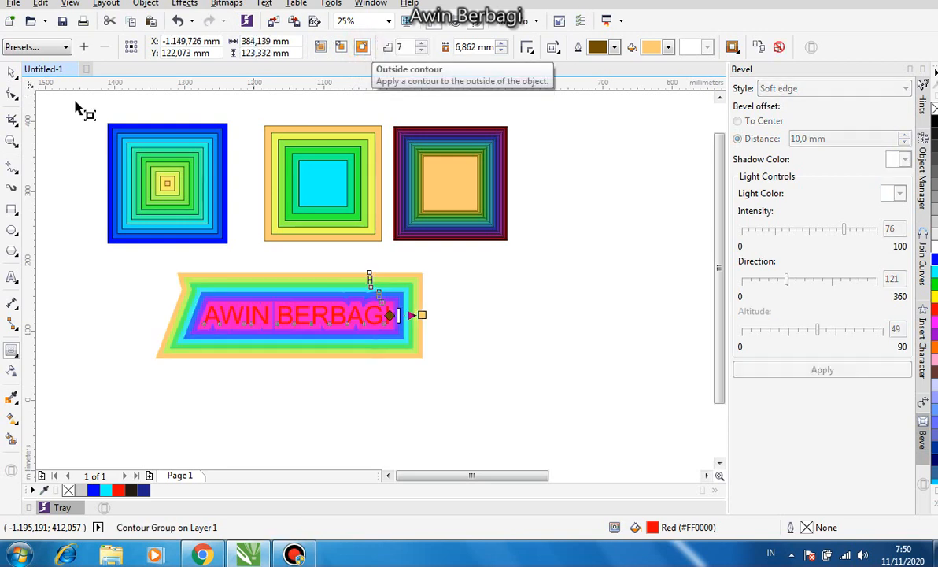
click(65, 47)
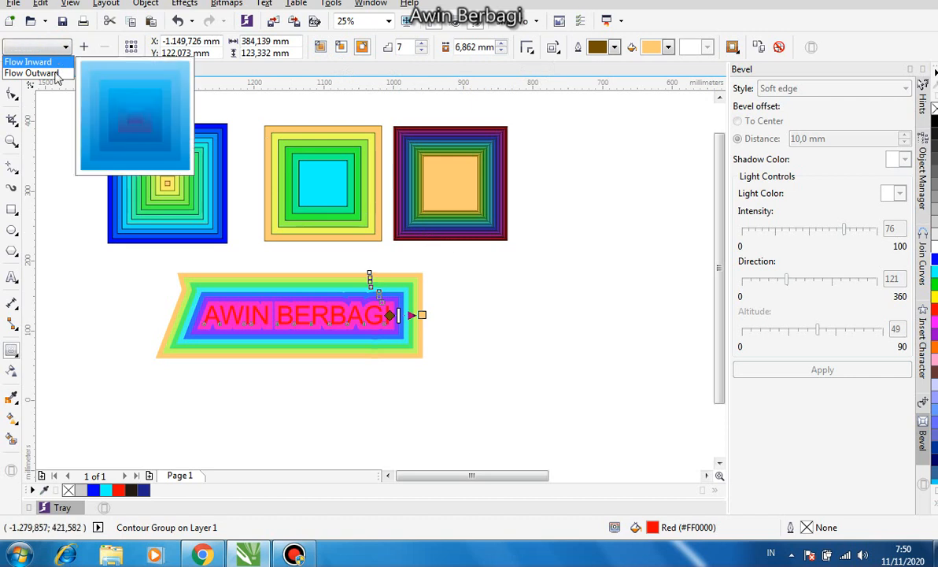
click(118, 65)
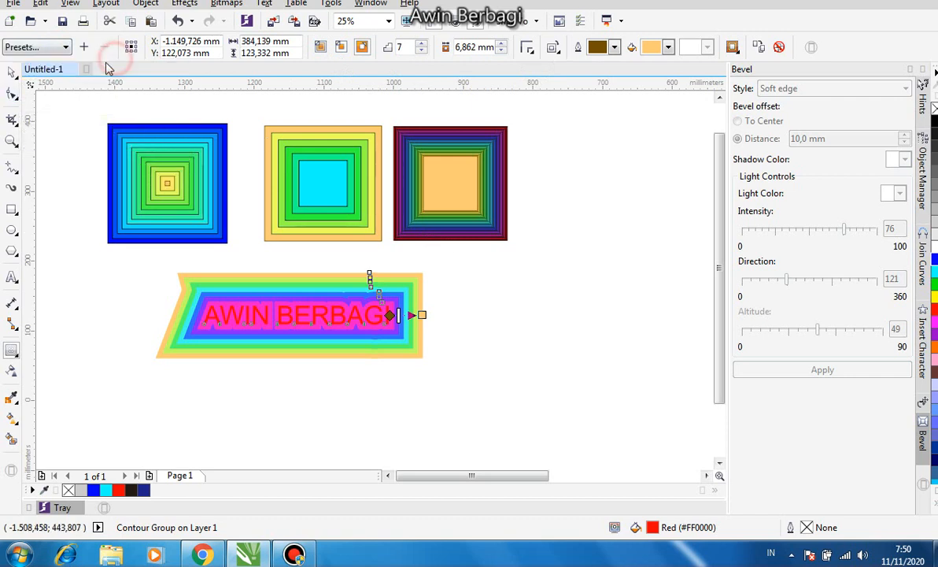
click(11, 71)
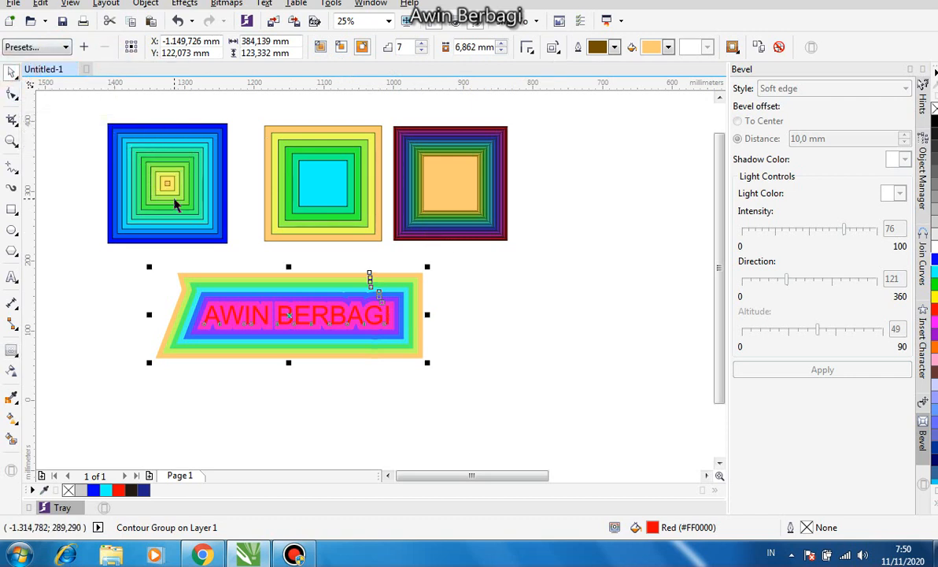
key(ctrl+z)
Try to apply an Inside contour with a 6.862 mm offset to the red text
click(11, 349)
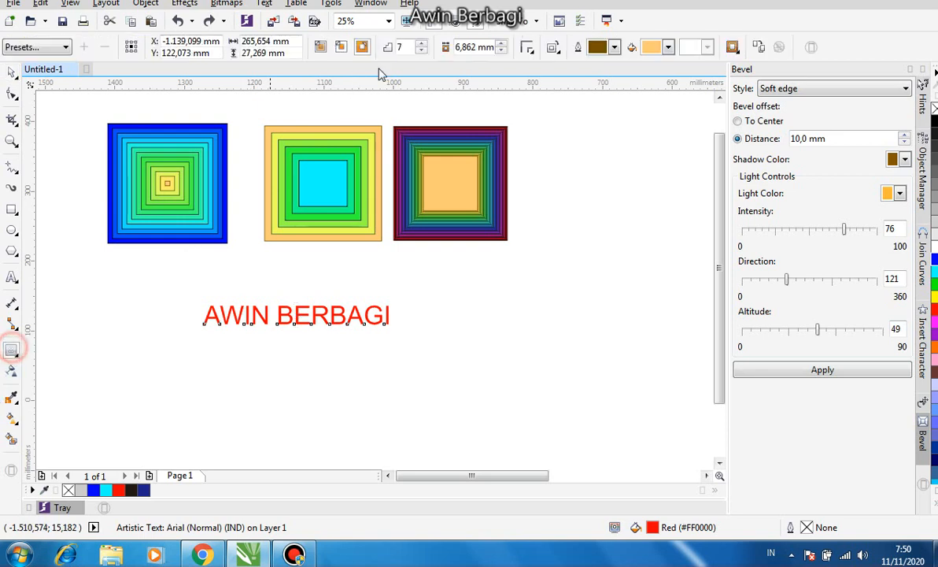
click(342, 49)
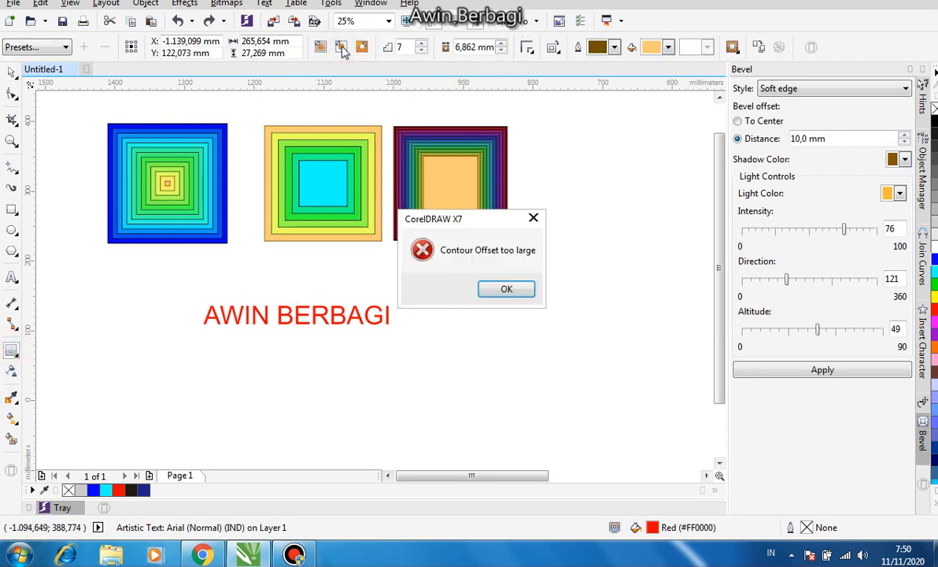
click(515, 290)
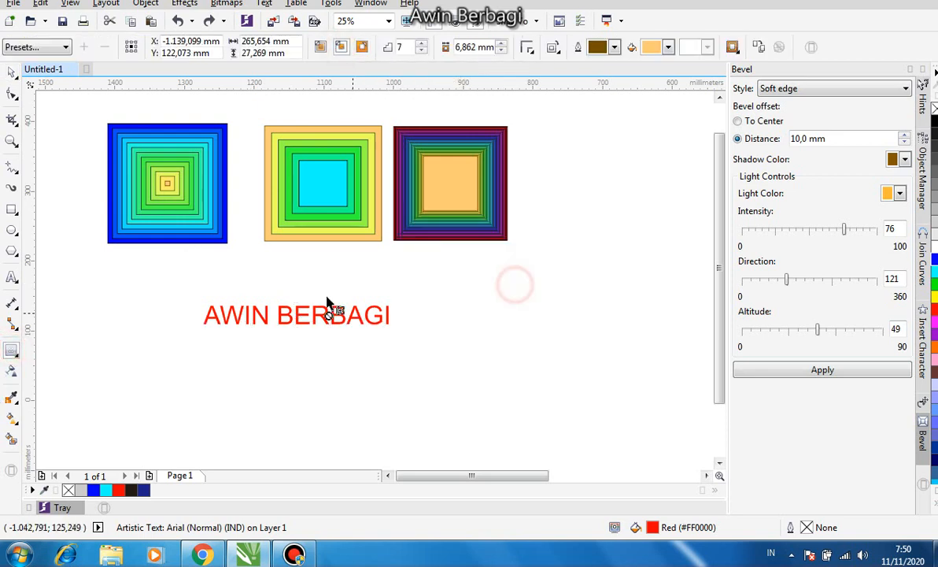
Apply a freehand outside contour with an offset of about 2.286 mm to the red text and set its contour steps to 4
drag(305, 299, 379, 298)
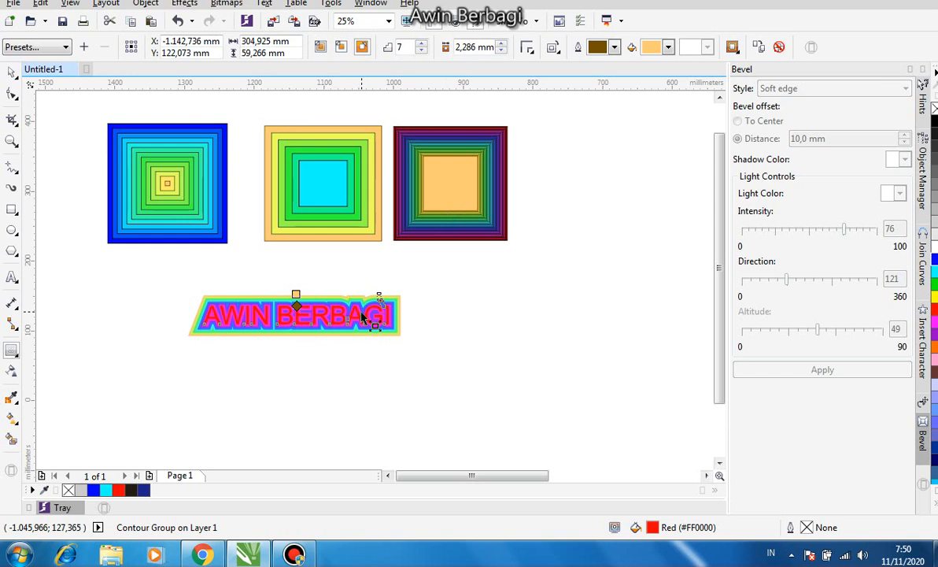
scroll(268, 317, up, 1)
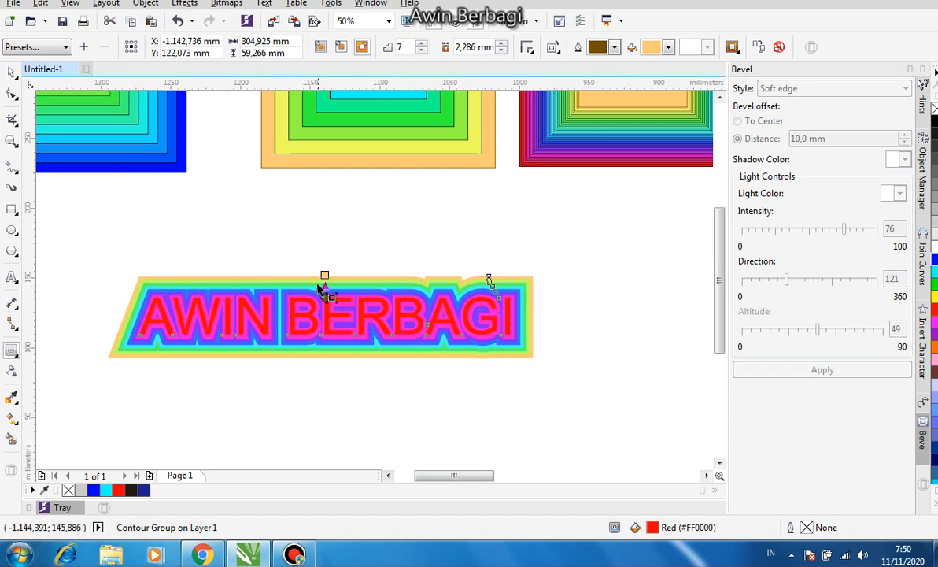
click(423, 51)
click(423, 51)
click(422, 51)
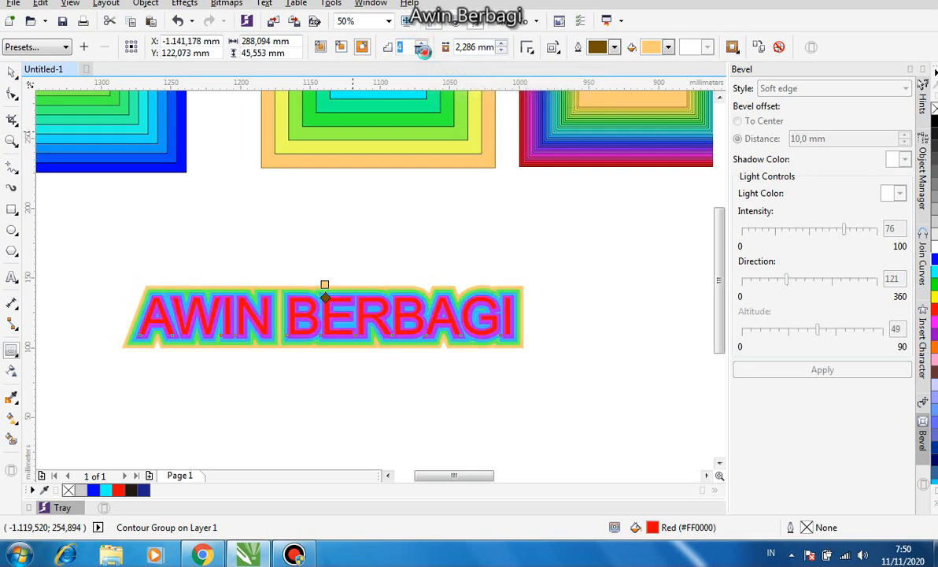
Reduce the number of contour steps on the red text to 1
click(423, 52)
click(423, 51)
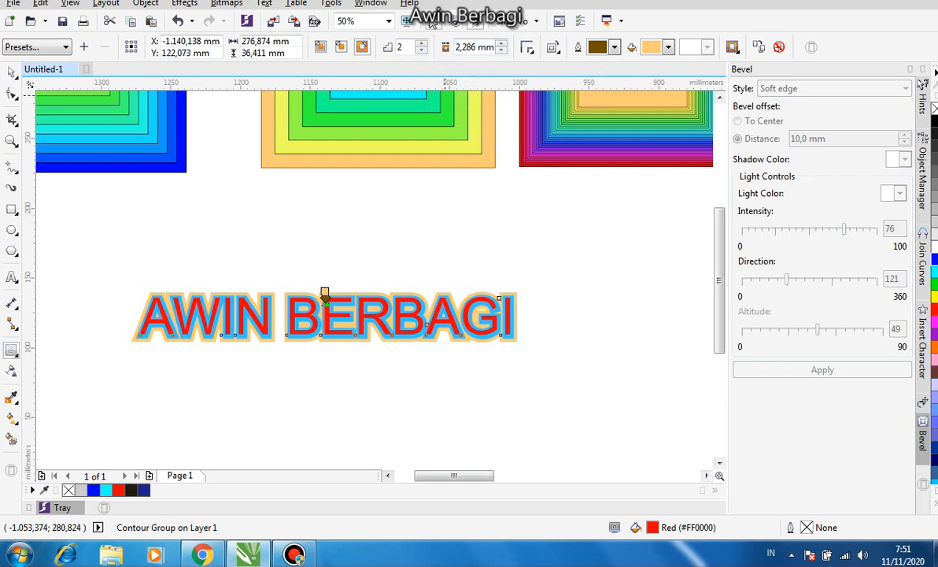
click(423, 51)
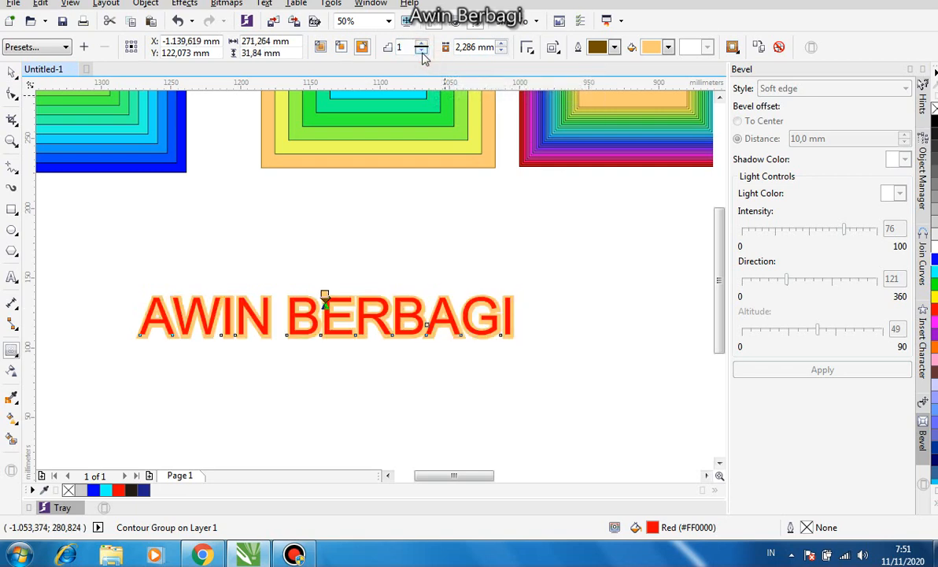
scroll(175, 331, up, 3)
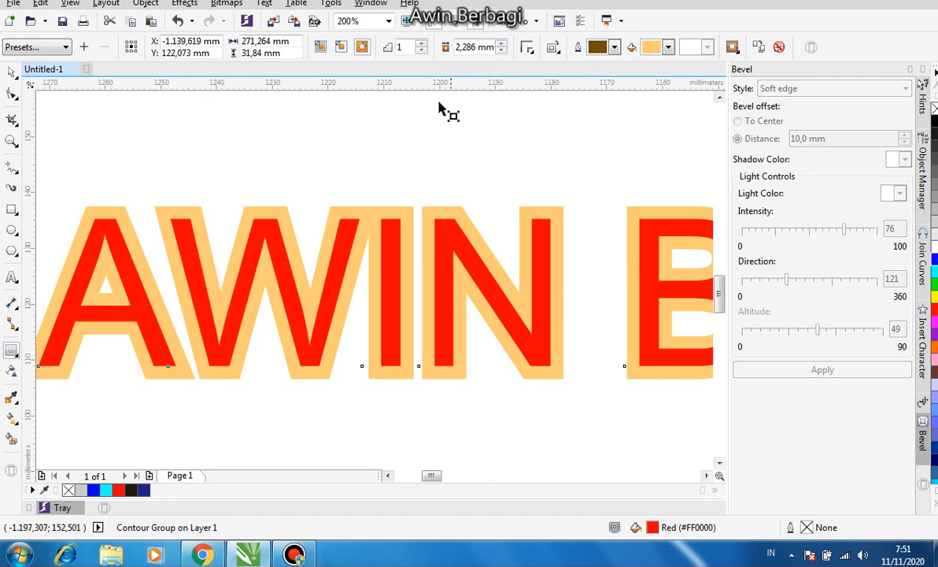
Raise the number of contour steps on the red text to 4
click(421, 46)
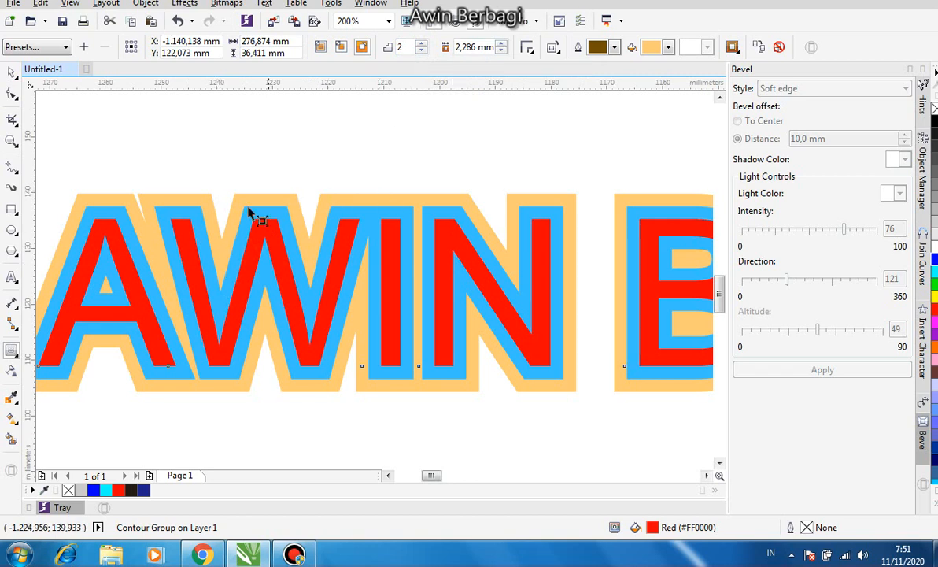
click(422, 44)
click(422, 44)
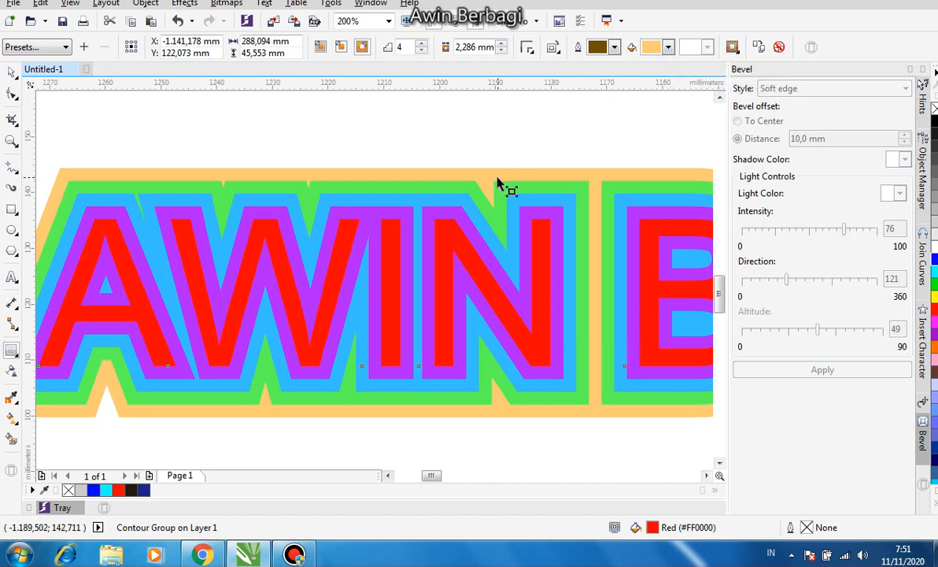
Try white as the text contour's fill color, and set the fill to brown and the outline color to white
click(668, 49)
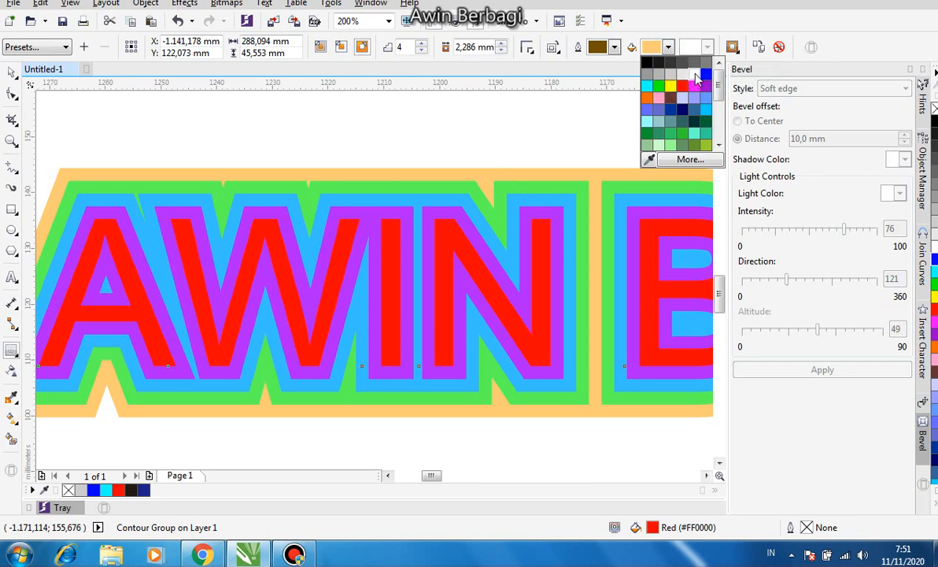
click(695, 75)
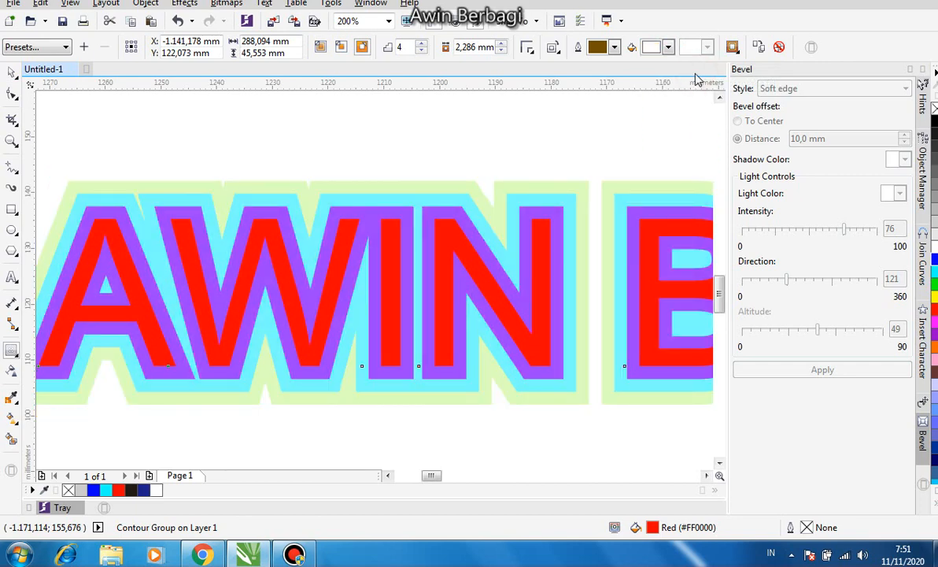
click(668, 48)
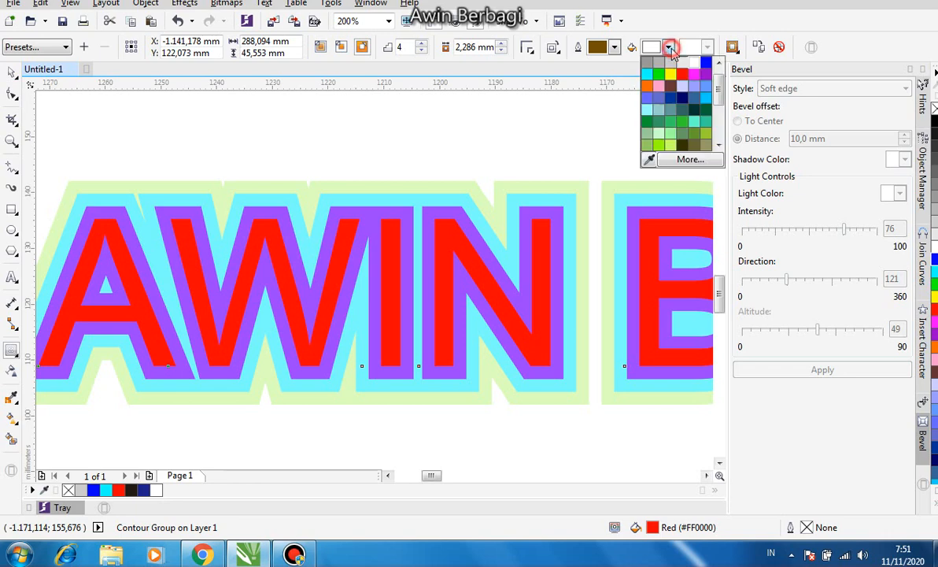
click(671, 87)
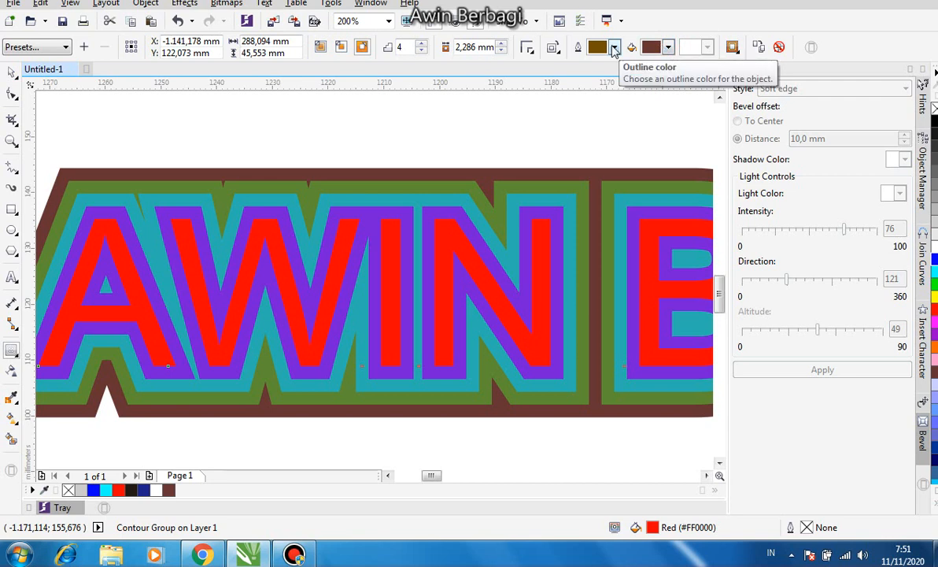
click(615, 48)
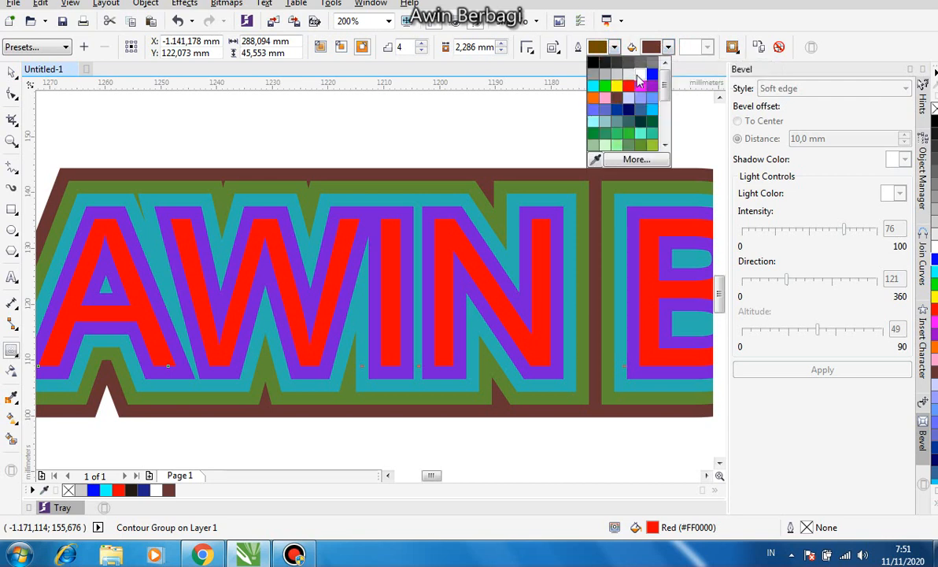
click(639, 75)
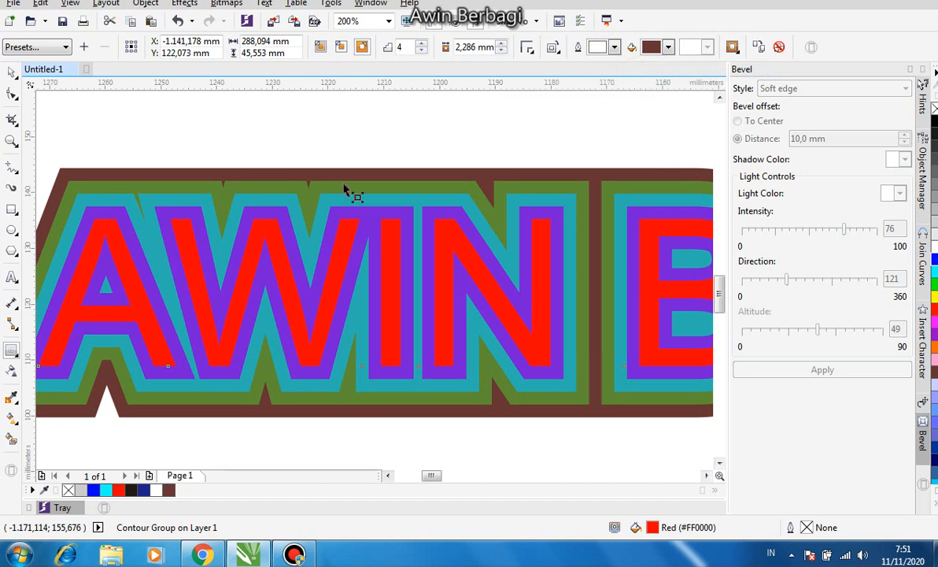
Break the red text's contour group apart
scroll(455, 168, down, 2)
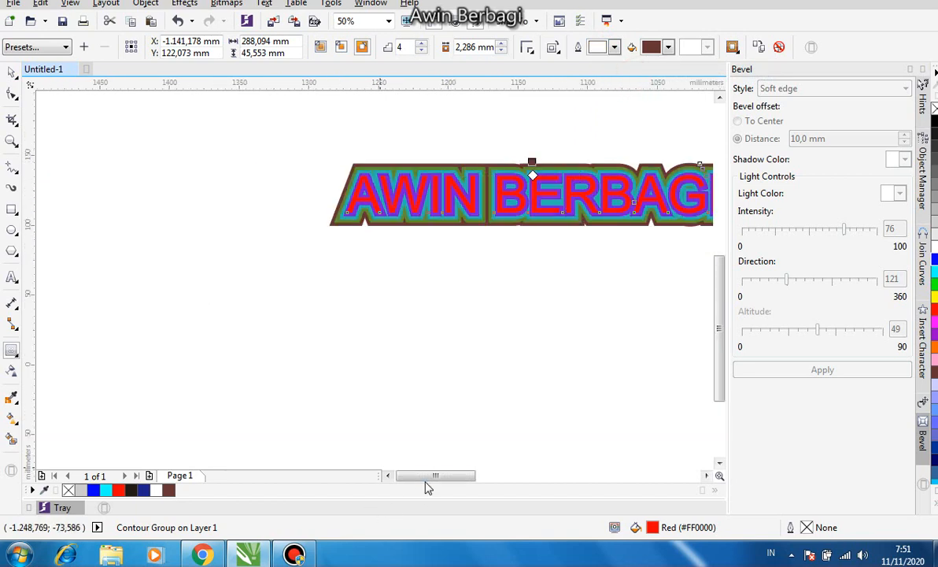
drag(431, 479, 448, 479)
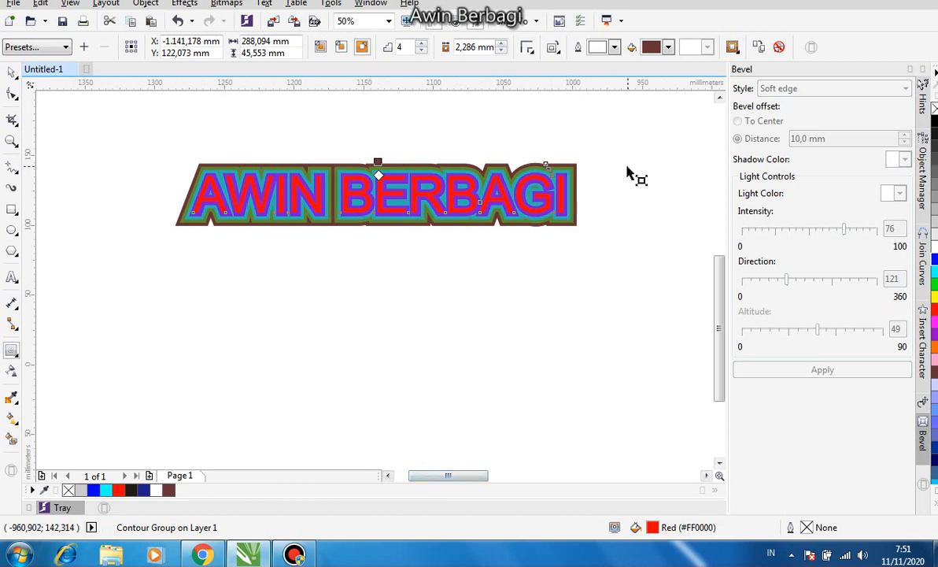
scroll(630, 175, up, 1)
scroll(604, 186, down, 1)
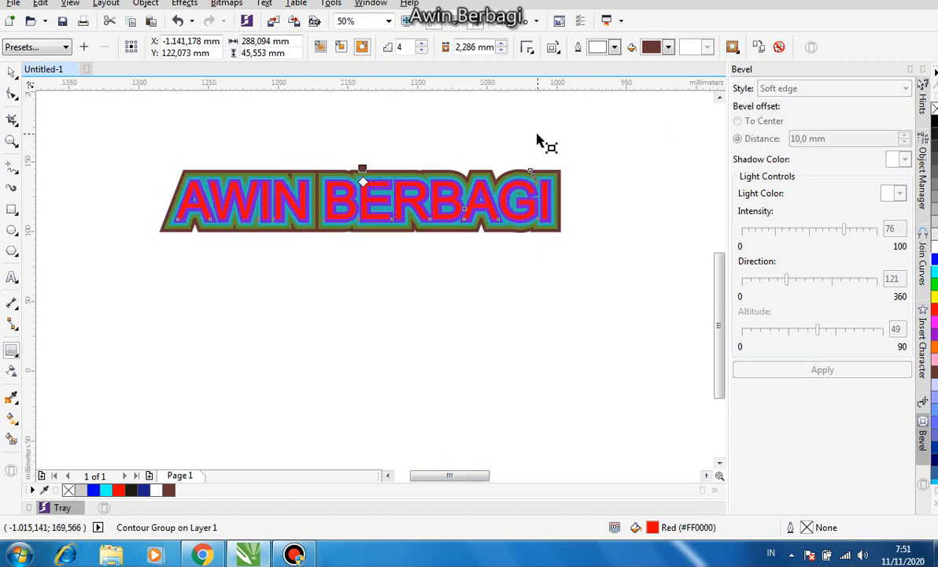
scroll(418, 186, up, 1)
scroll(417, 187, down, 1)
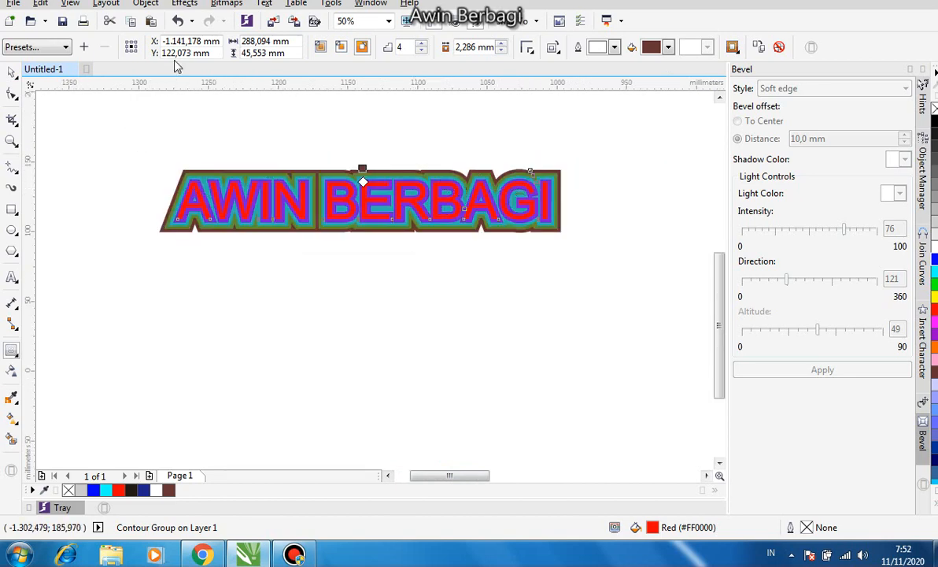
click(147, 4)
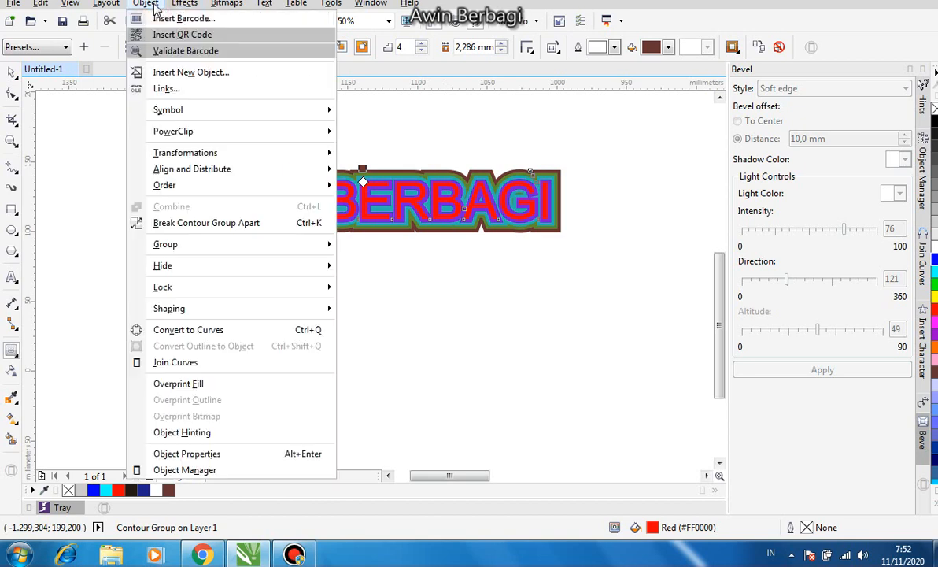
click(225, 226)
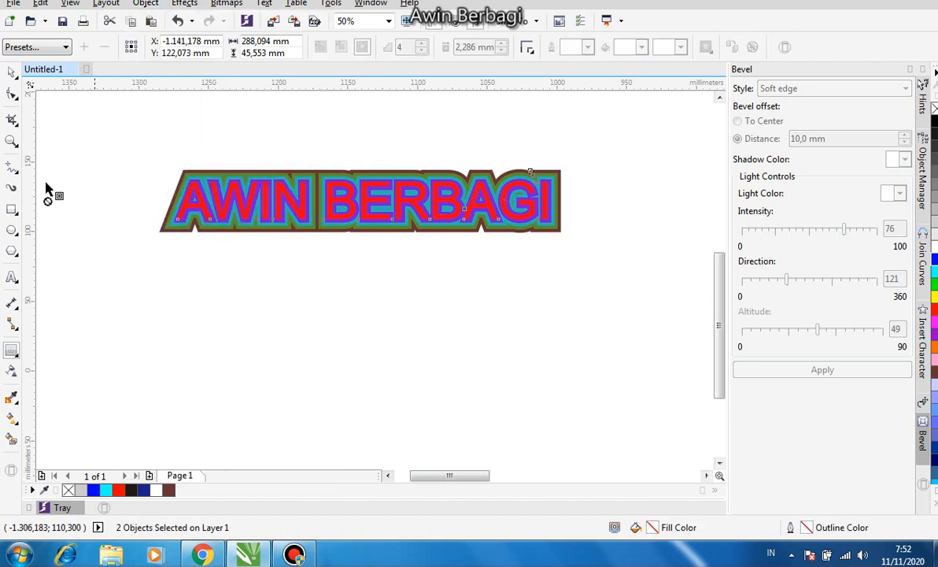
Move the selected text and its separated contours about 77 mm down, to about Y 45.212 mm
click(11, 72)
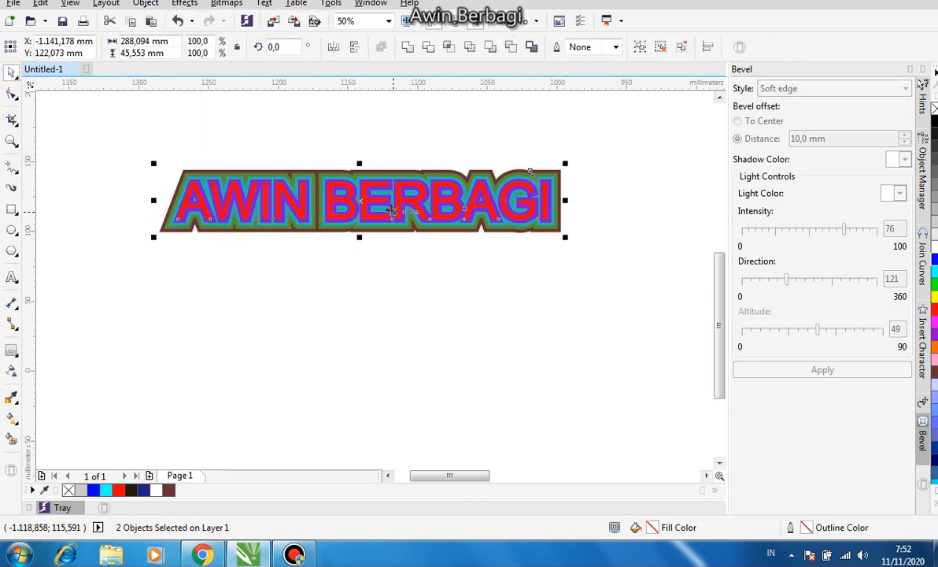
drag(362, 197, 385, 321)
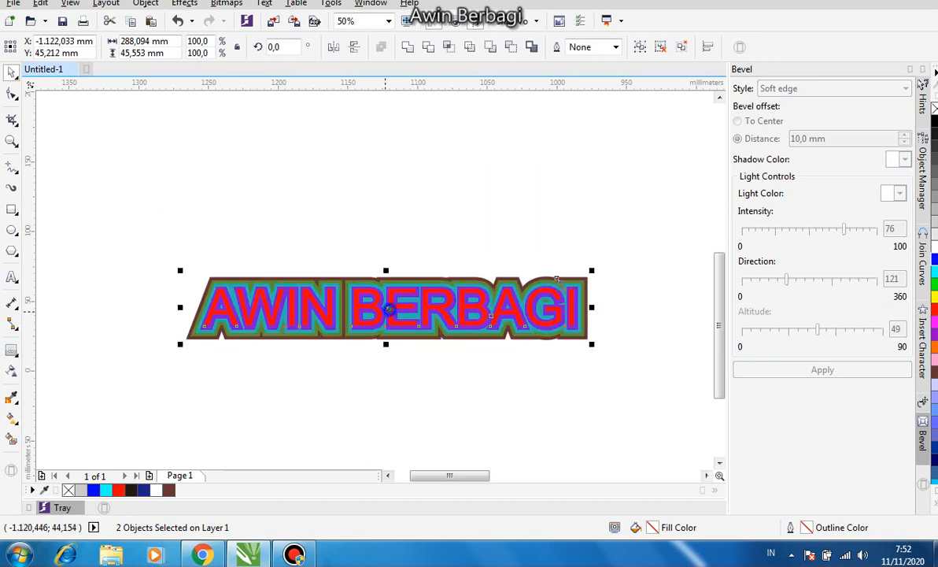
right_click(390, 310)
click(344, 295)
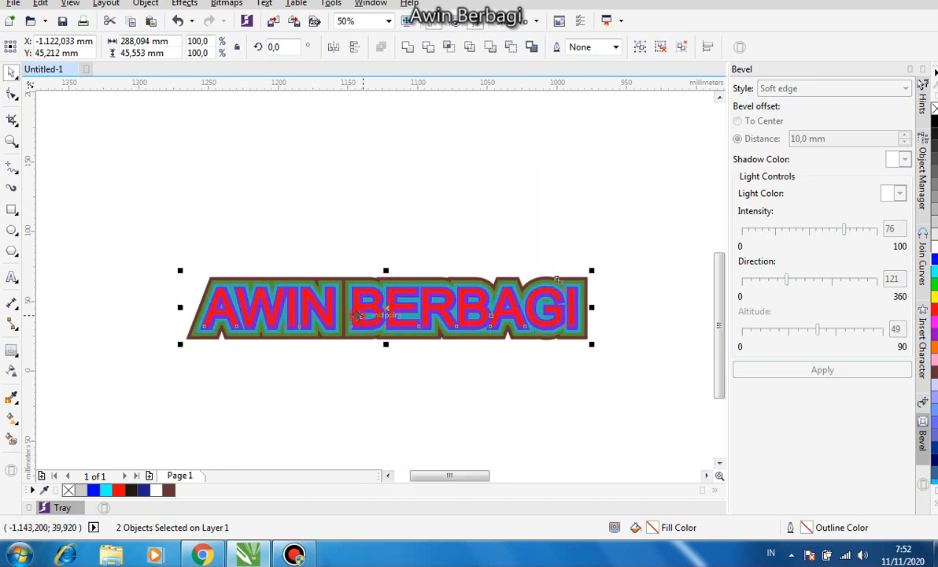
Ungroup the separated contours into individual shapes and clear the selection
click(145, 5)
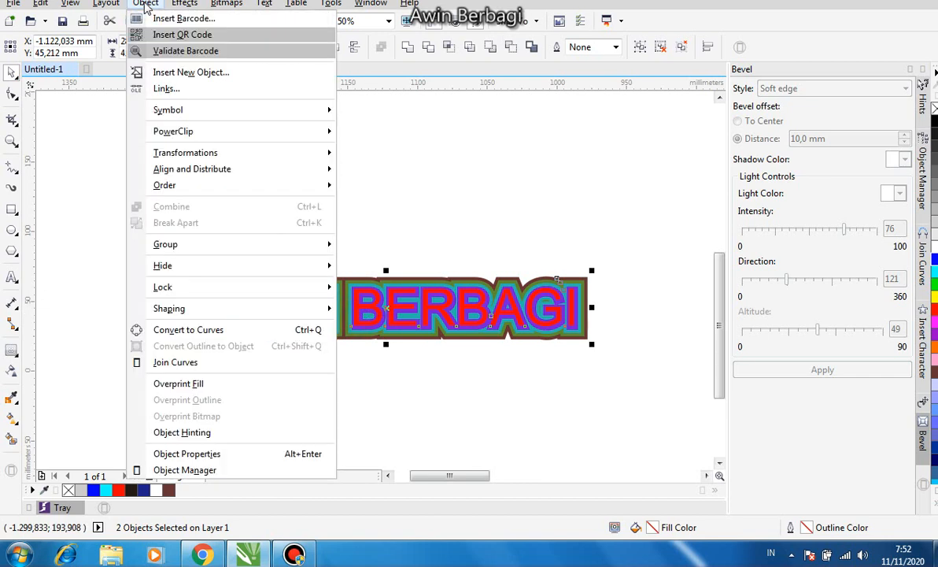
mouse_move(327, 246)
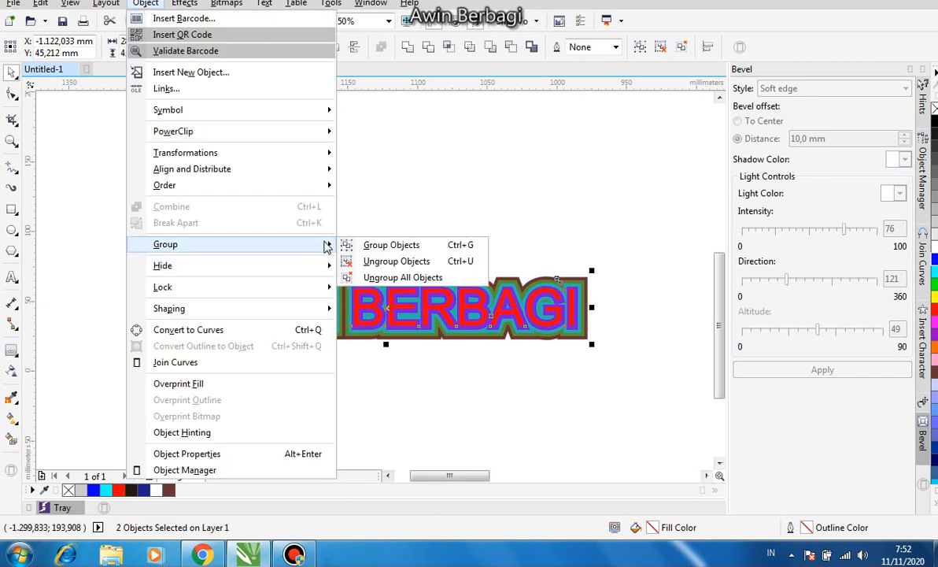
click(418, 270)
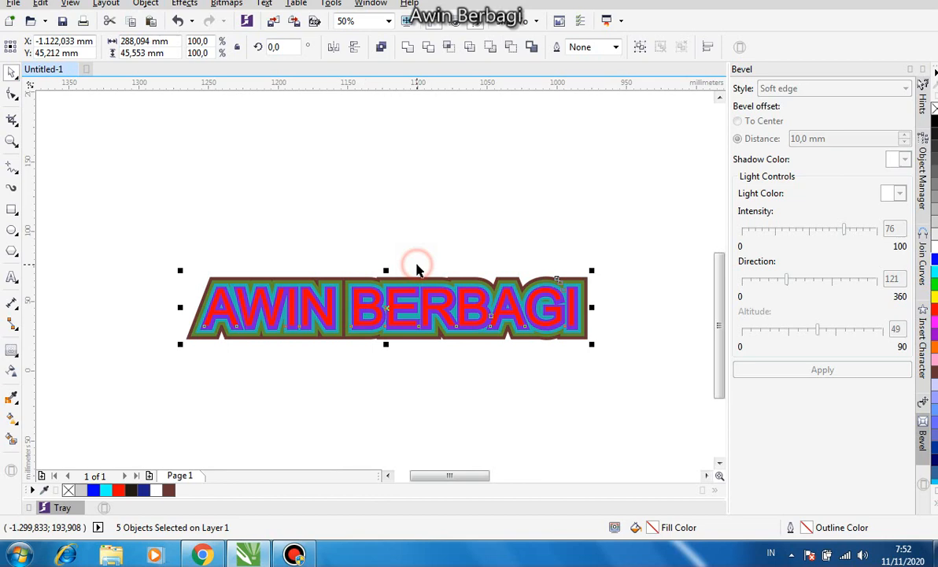
click(574, 160)
Move the red text and the purple, teal and green contour shapes apart from one another
click(402, 311)
drag(402, 311, 457, 197)
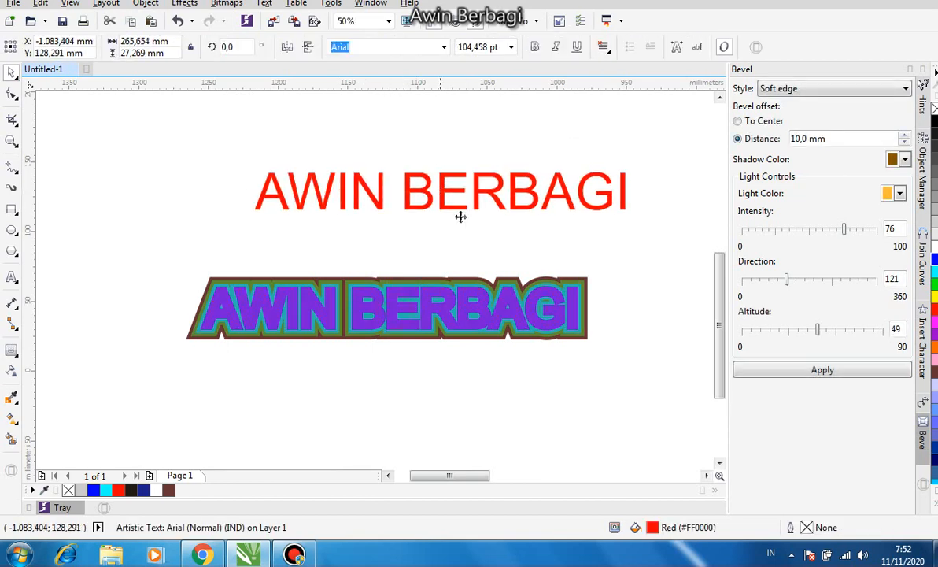
click(373, 303)
drag(373, 303, 207, 207)
click(391, 311)
drag(392, 313, 399, 397)
click(388, 314)
drag(388, 314, 570, 283)
Undo the moves of the red text and the contour shapes, and clear the selection
key(ctrl+z)
key(ctrl+z)
key(ctrl+z)
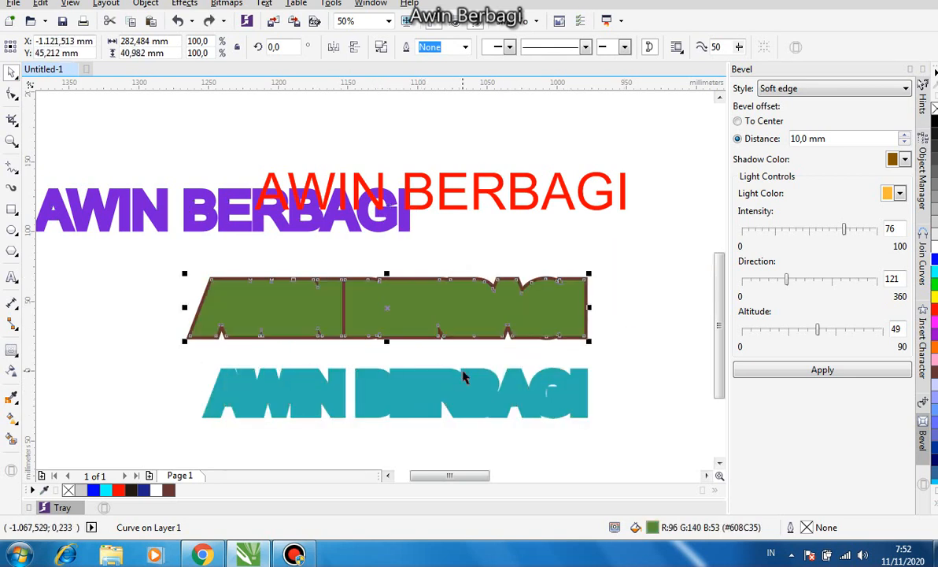
key(ctrl+z)
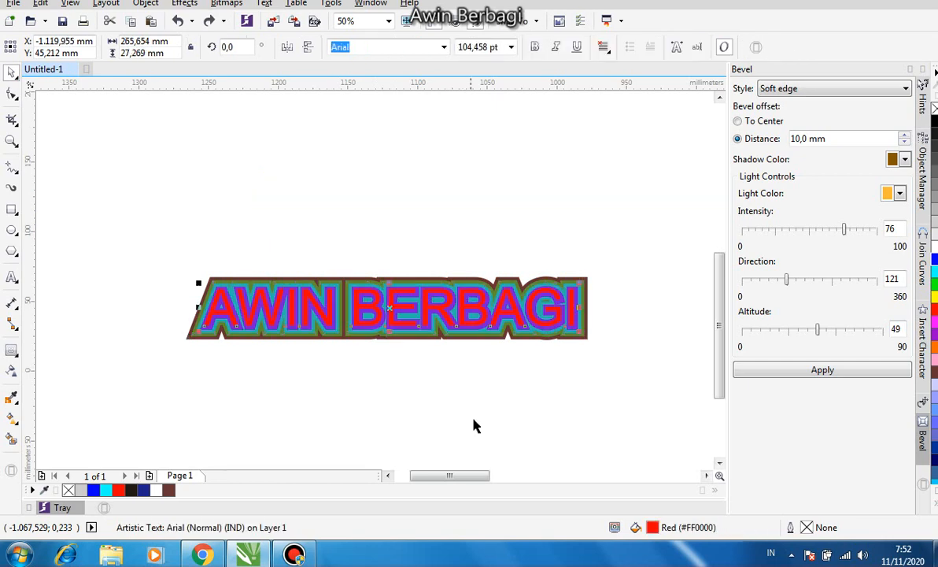
click(404, 348)
Fill the purple contour shape directly around the red letters with green (#00FF00)
scroll(404, 347, up, 2)
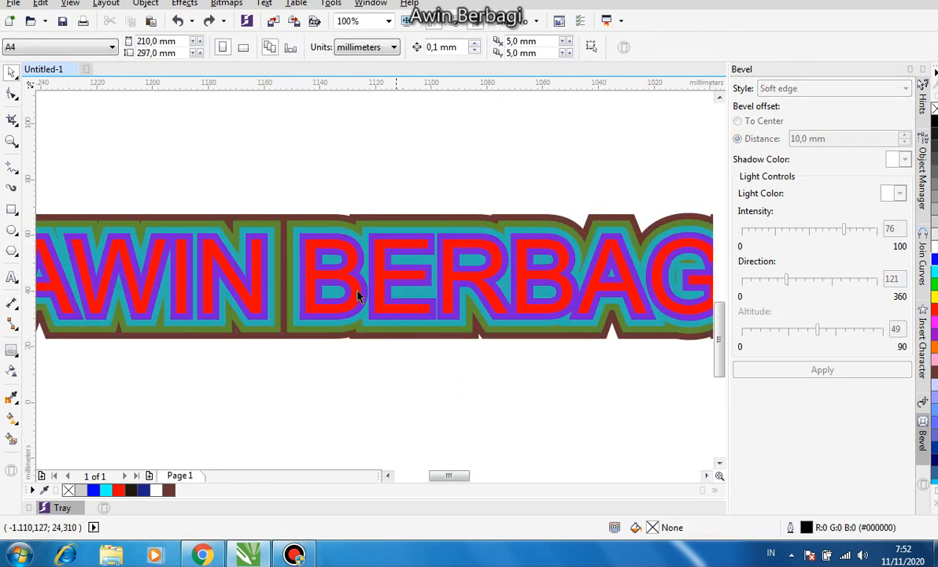
click(244, 282)
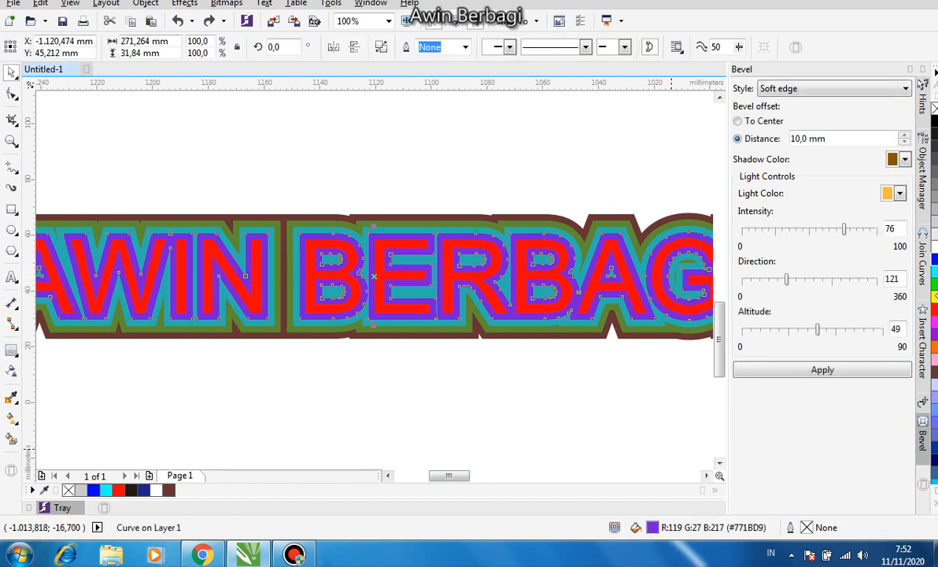
click(935, 287)
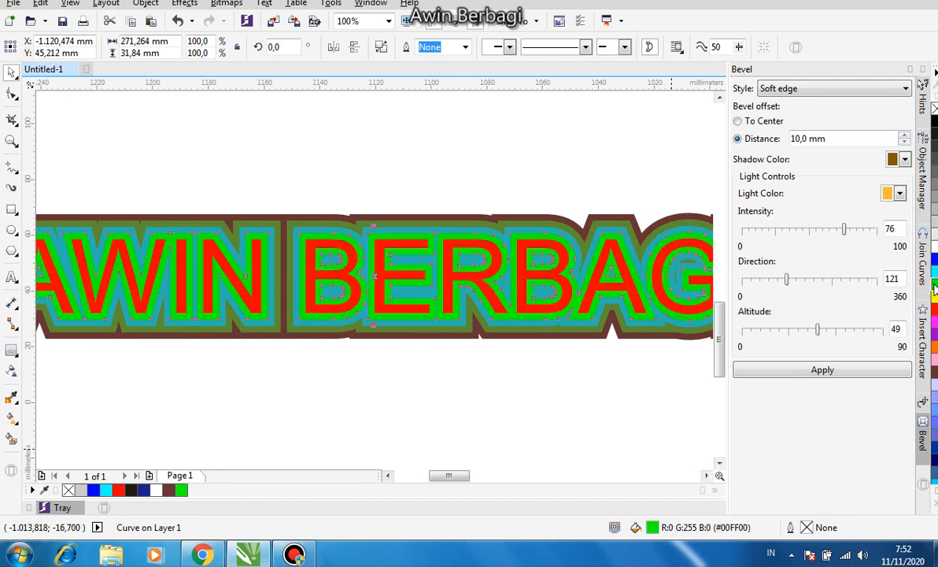
click(349, 396)
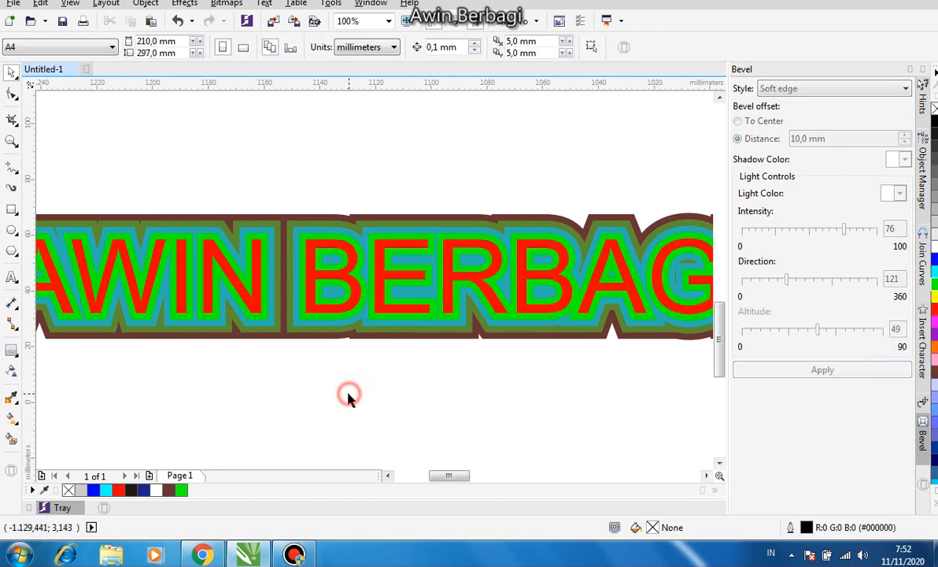
Fill the outermost brown contour shape with black (#000000)
click(219, 213)
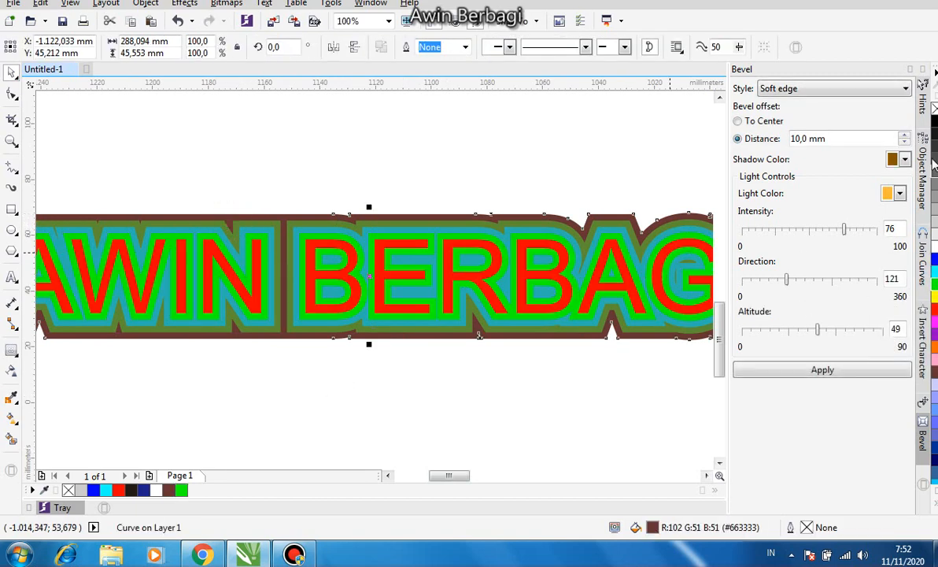
click(935, 122)
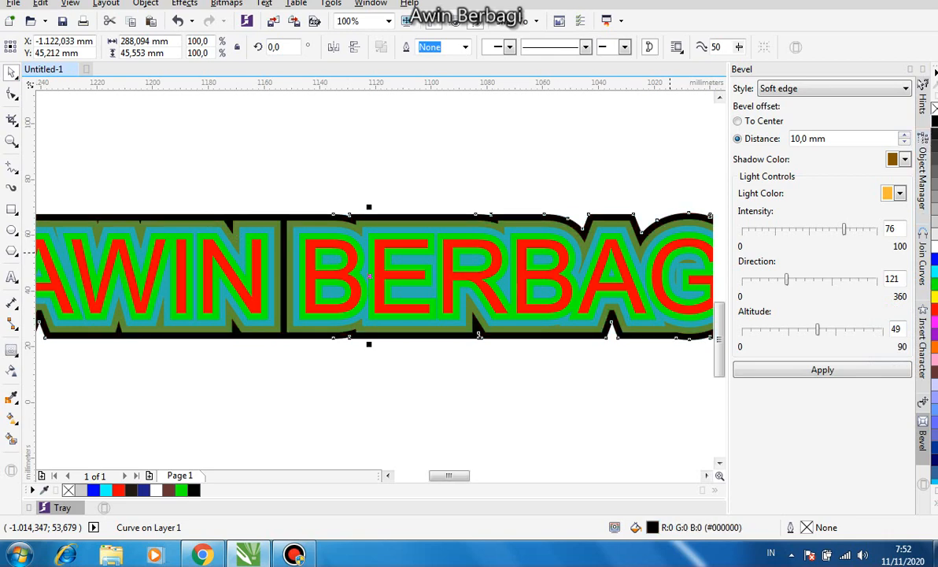
click(411, 423)
scroll(635, 326, down, 2)
scroll(635, 331, up, 2)
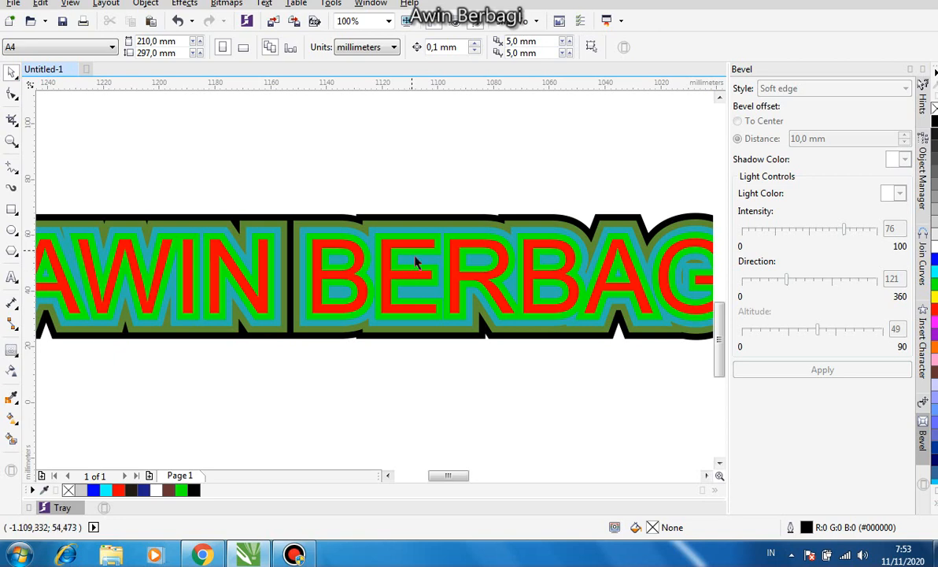
click(416, 268)
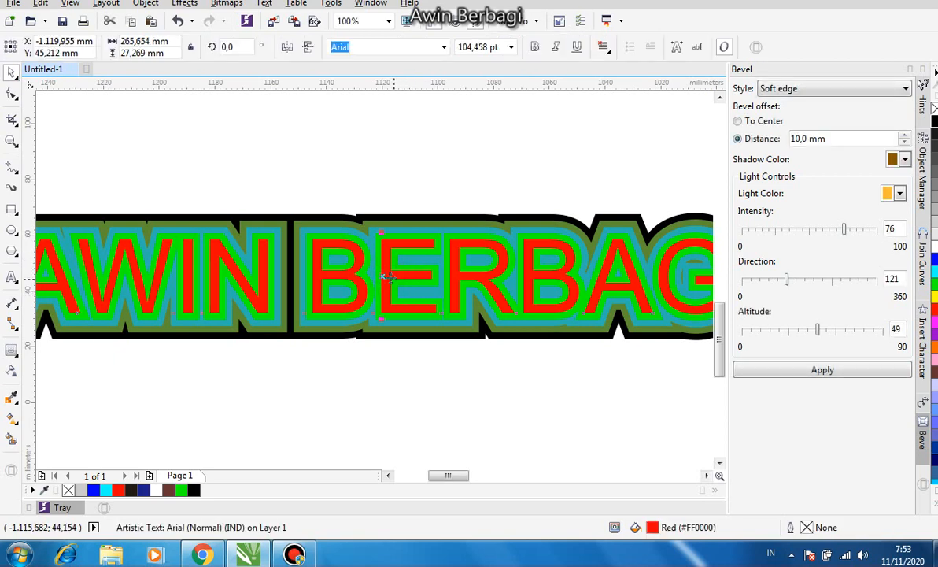
click(466, 390)
scroll(467, 389, down, 2)
scroll(467, 390, up, 1)
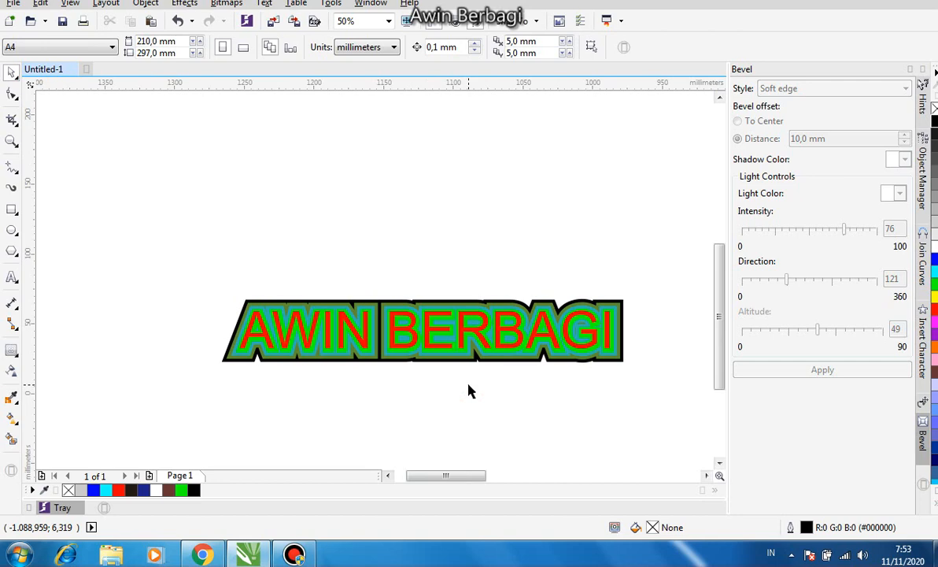
Move the red text together with its contour shapes up beside the blue concentric square, on its outer side, and clear the selection
scroll(467, 392, up, 1)
scroll(468, 391, down, 1)
drag(718, 317, 718, 338)
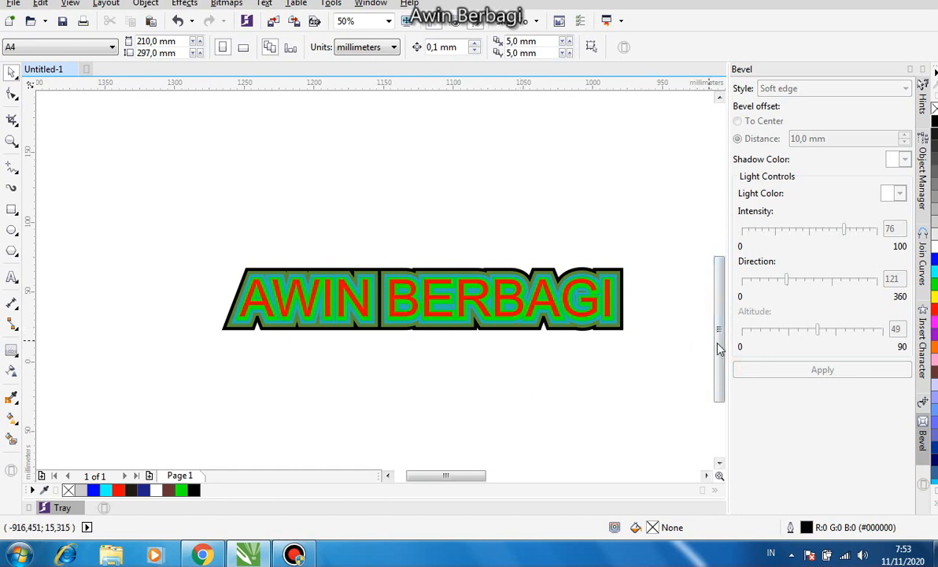
mouse_move(718, 344)
mouse_down()
mouse_move(720, 319)
mouse_move(724, 332)
mouse_up()
scroll(700, 342, down, 1)
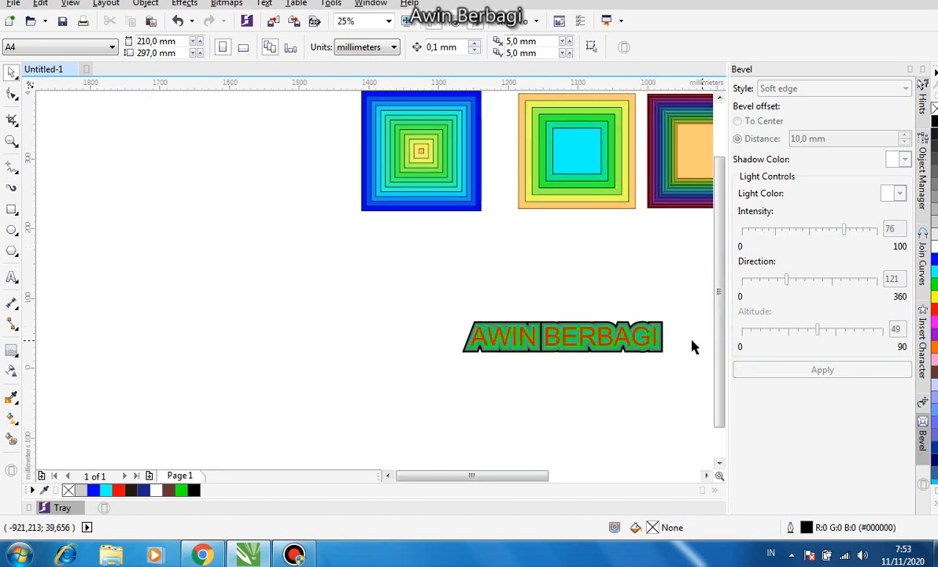
drag(452, 307, 674, 372)
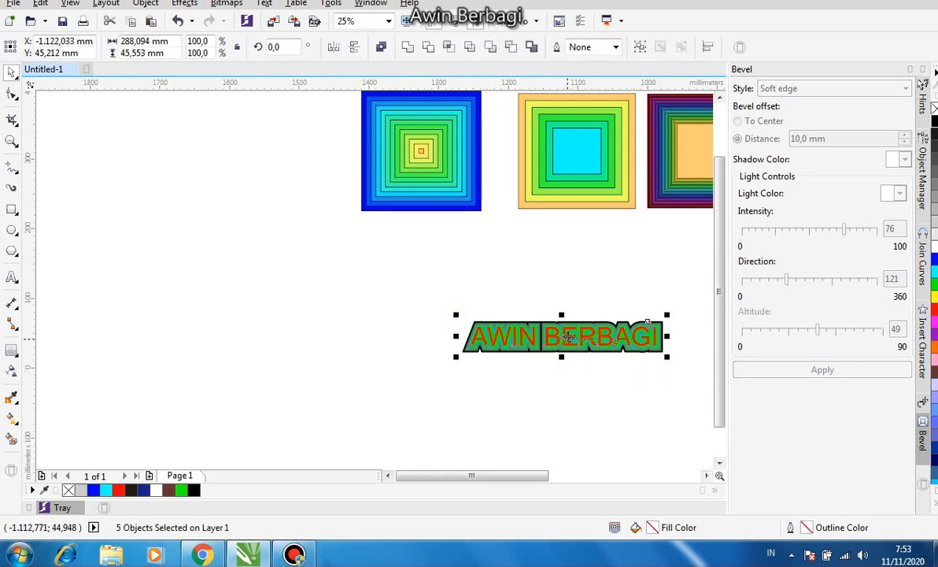
drag(567, 337, 256, 145)
click(272, 325)
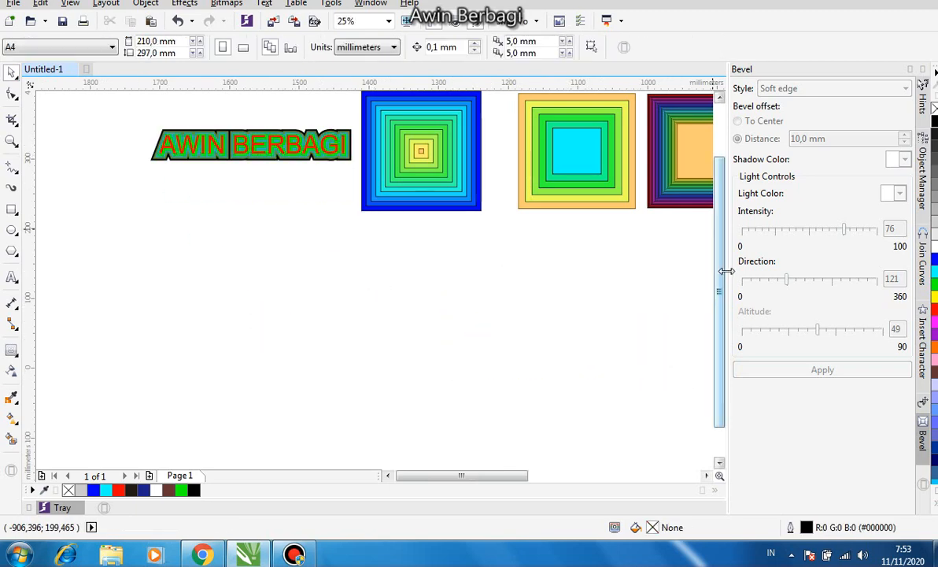
Add the artistic text "AWIN BERBAGI" below the red contoured text and enlarge it to about 327 mm wide
drag(722, 291, 488, 278)
scroll(320, 202, up, 1)
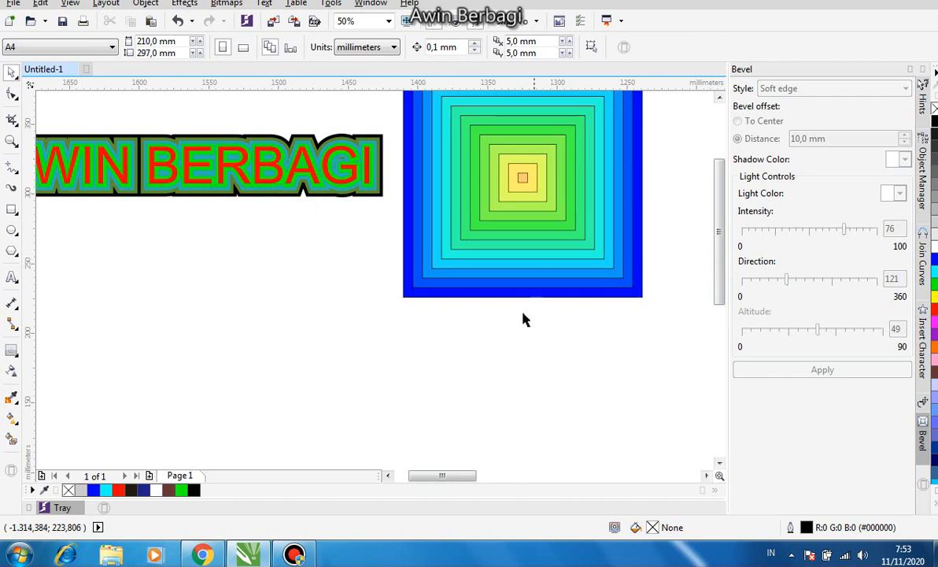
scroll(504, 322, down, 1)
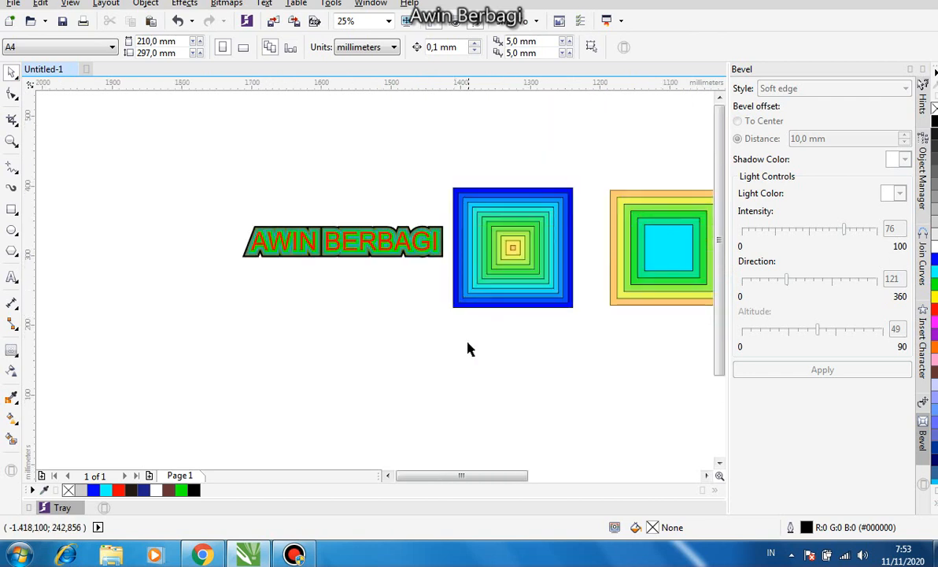
click(12, 278)
click(309, 352)
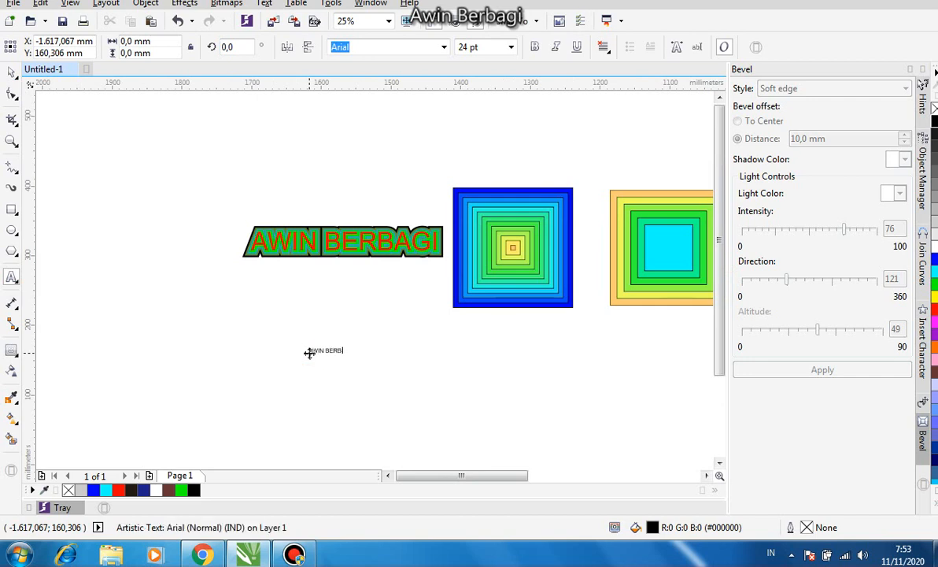
click(12, 72)
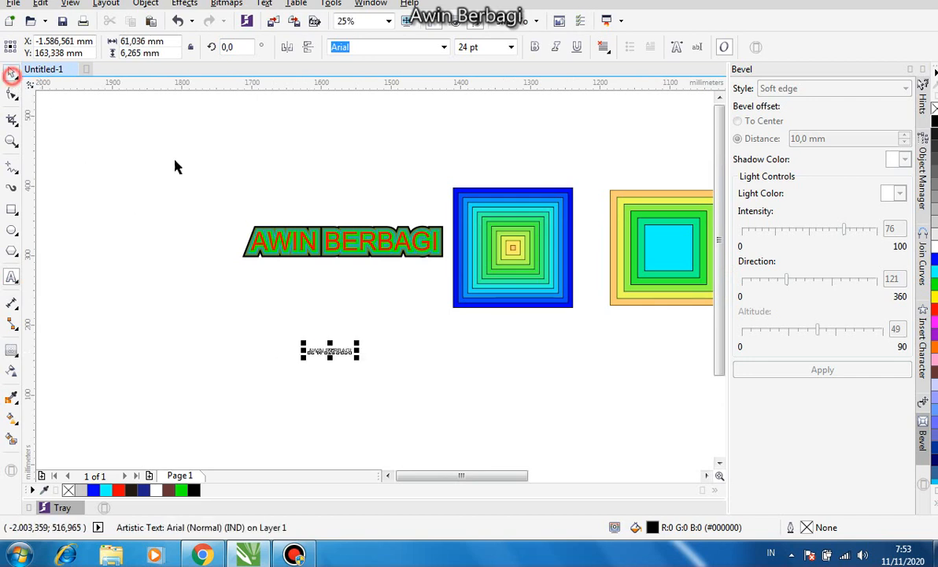
drag(359, 358, 536, 437)
drag(423, 360, 340, 368)
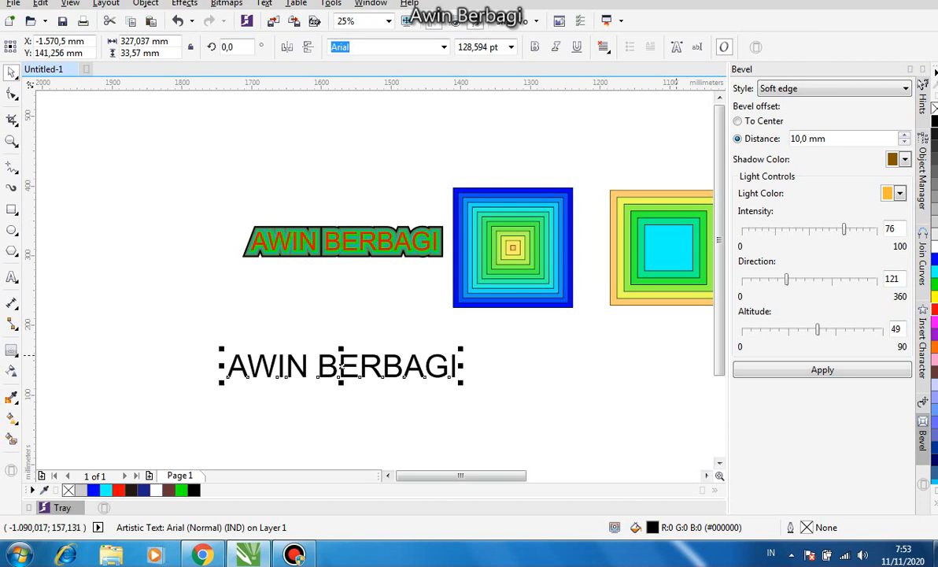
Fill the new text with blue (#0000FF) and apply an outside contour with 4 steps and a 2.286 mm offset
click(933, 257)
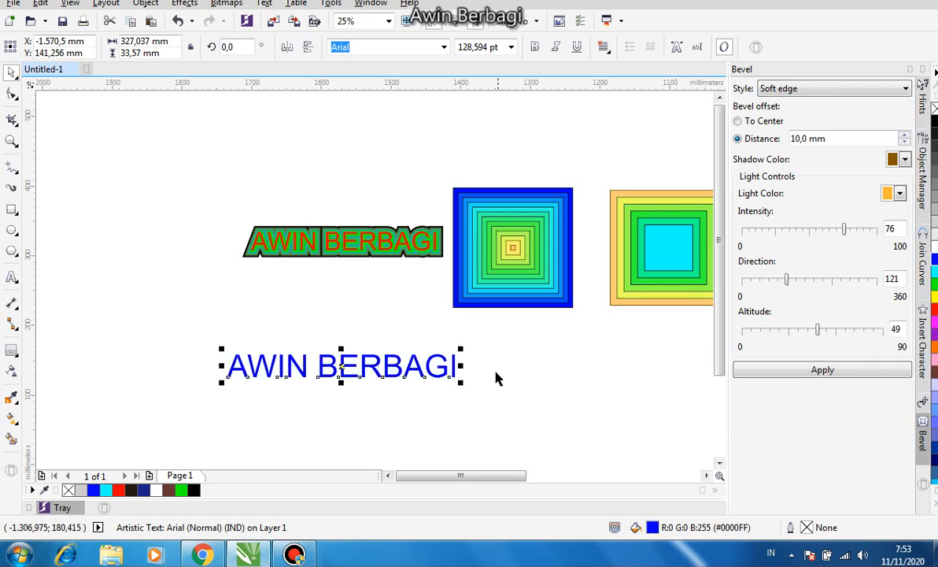
click(12, 354)
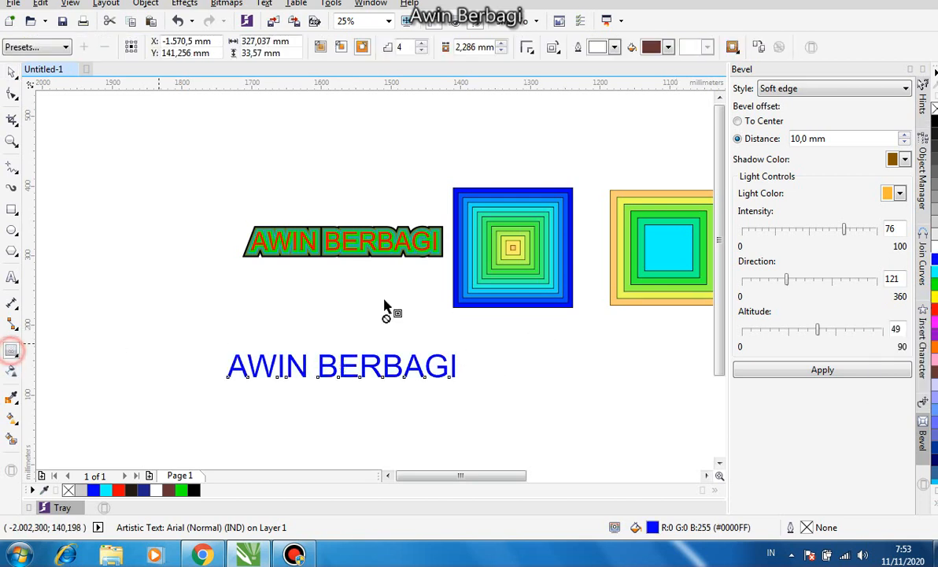
click(347, 49)
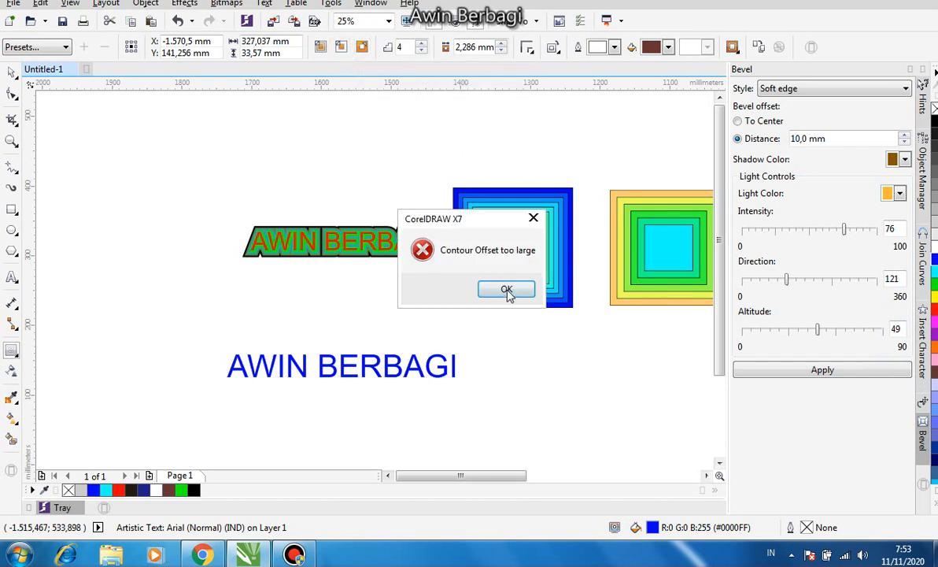
click(507, 290)
click(362, 48)
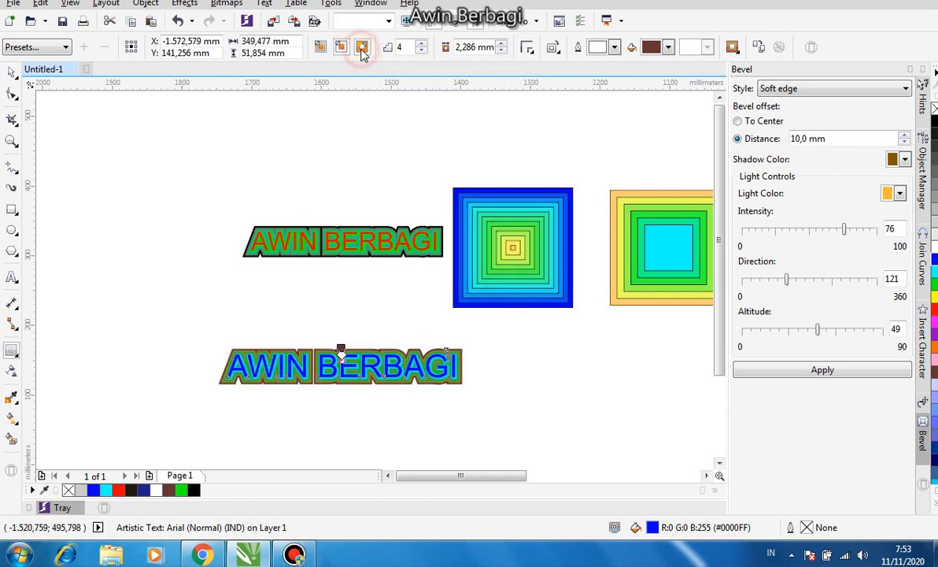
scroll(476, 386, up, 1)
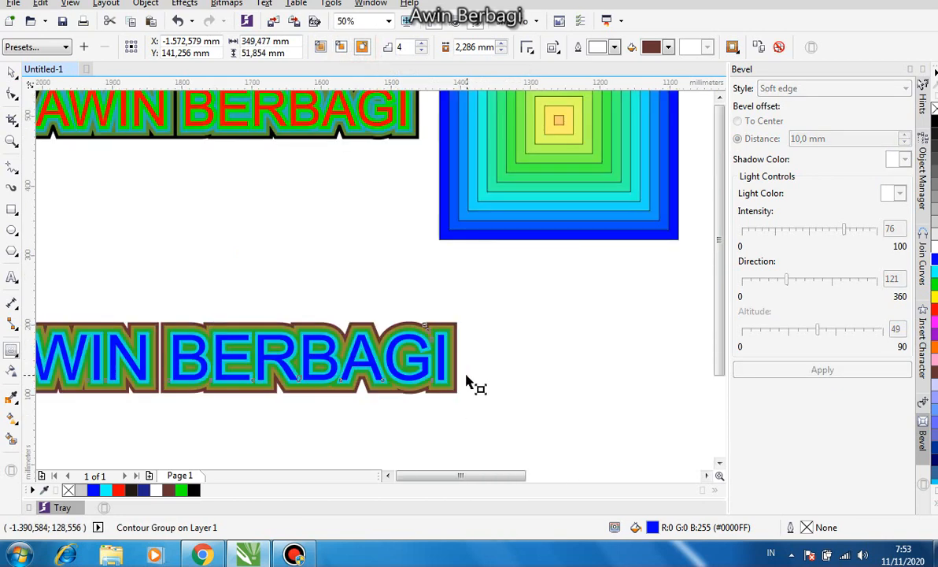
scroll(476, 386, down, 1)
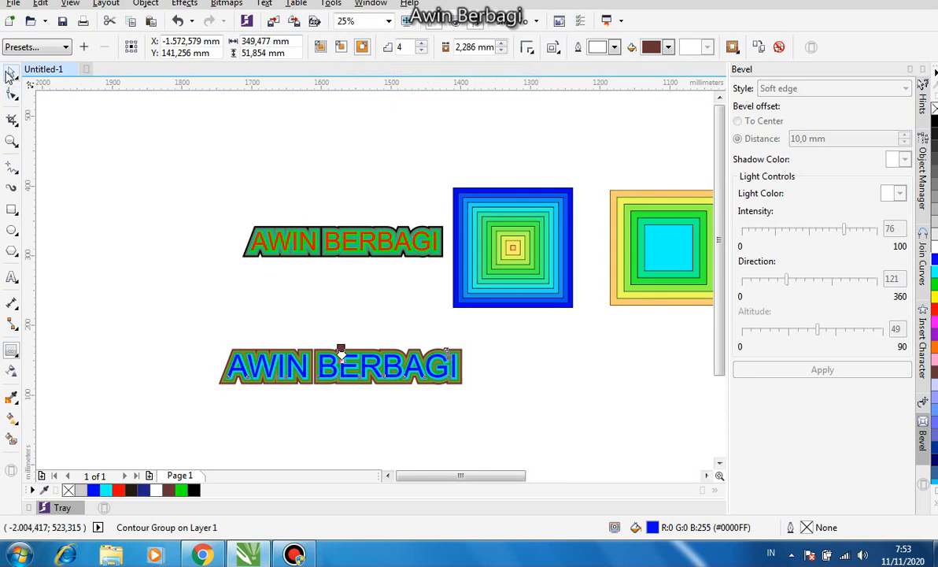
Enlarge the blue contoured text to about 433 mm wide and select its control text
click(10, 73)
drag(465, 389, 547, 435)
click(647, 410)
click(386, 377)
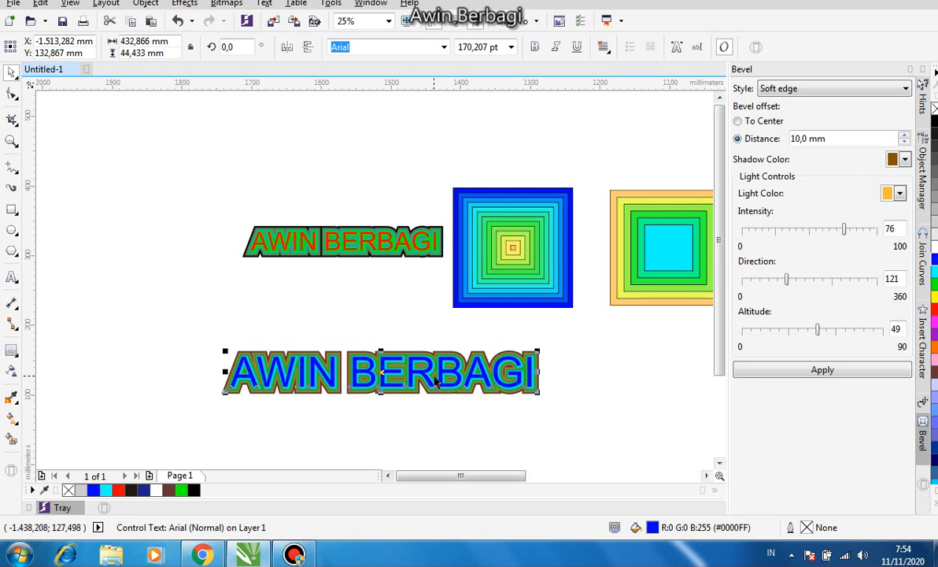
Lower the linked object and color acceleration of the blue text's contour
click(12, 351)
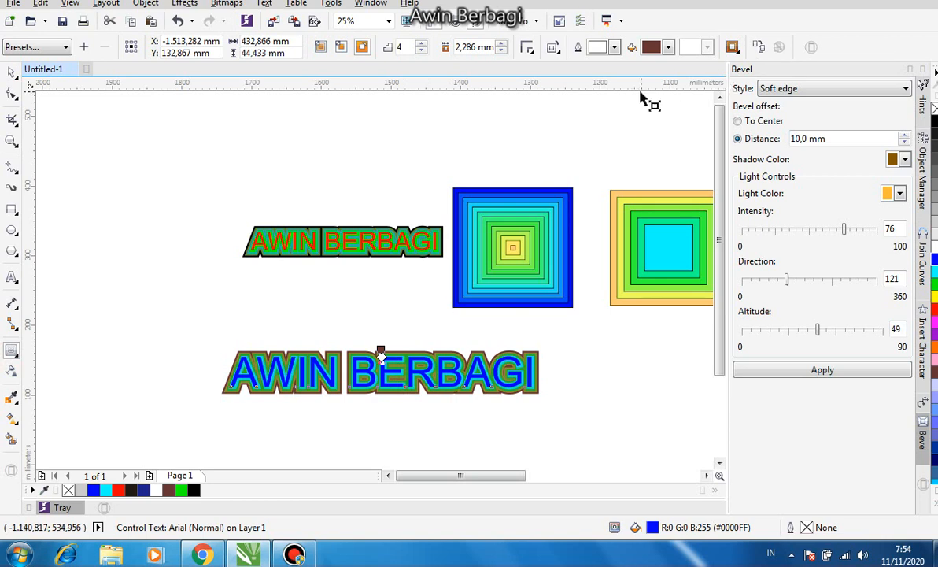
click(739, 52)
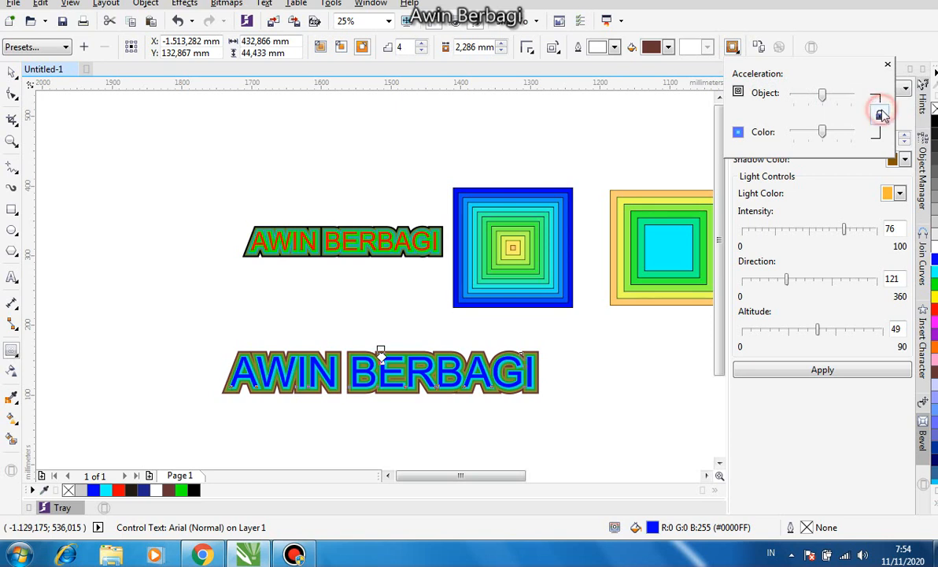
click(881, 116)
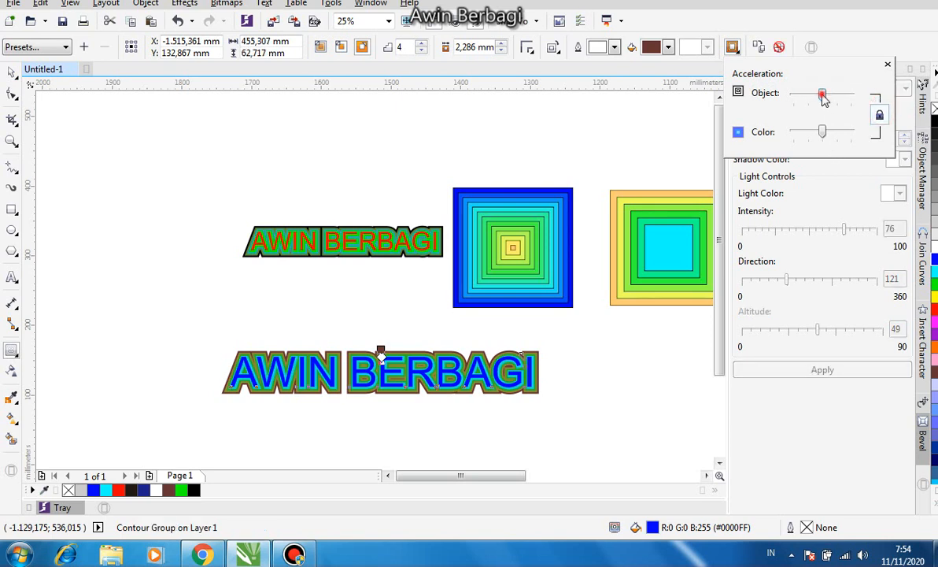
drag(824, 98, 810, 103)
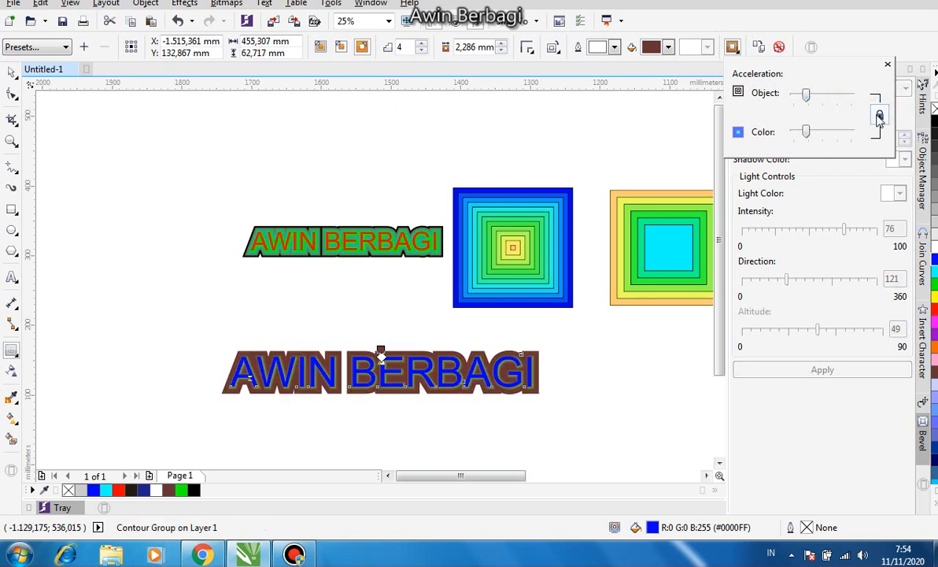
Unlink the contour accelerations, setting the object acceleration slightly below the midpoint and the color acceleration slightly above it
click(879, 116)
drag(806, 96, 832, 96)
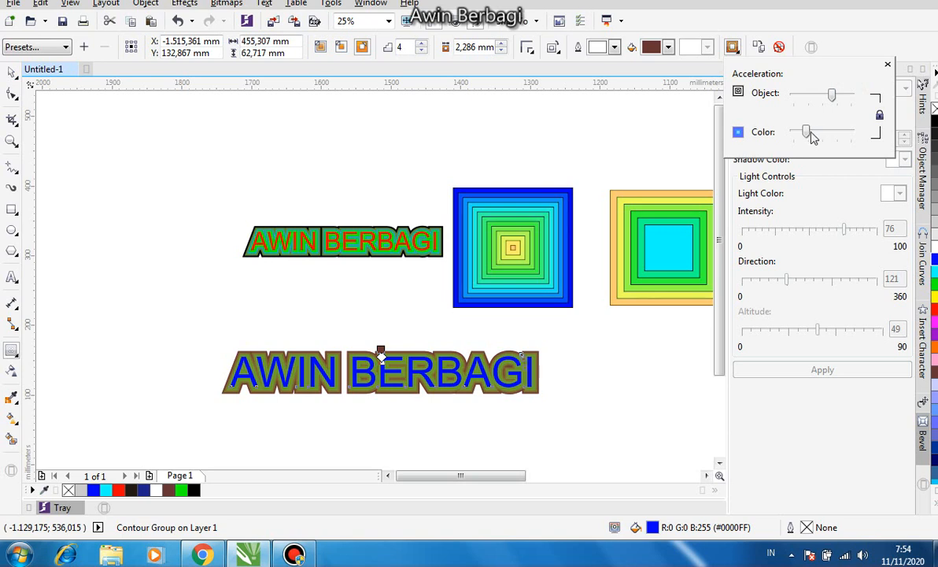
mouse_move(808, 132)
mouse_down()
mouse_move(846, 132)
mouse_move(829, 141)
mouse_move(797, 135)
mouse_up()
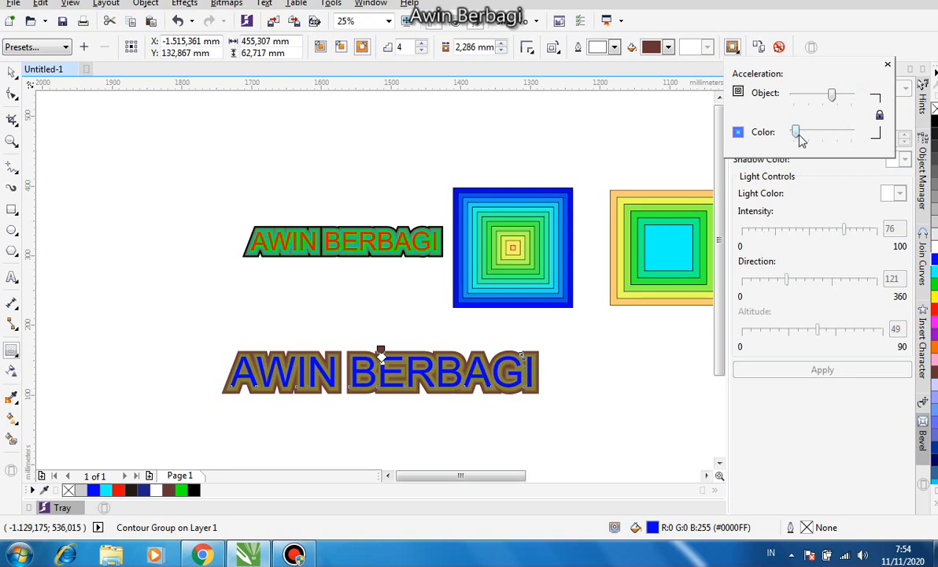
drag(797, 132, 805, 131)
drag(831, 96, 820, 97)
drag(807, 132, 834, 139)
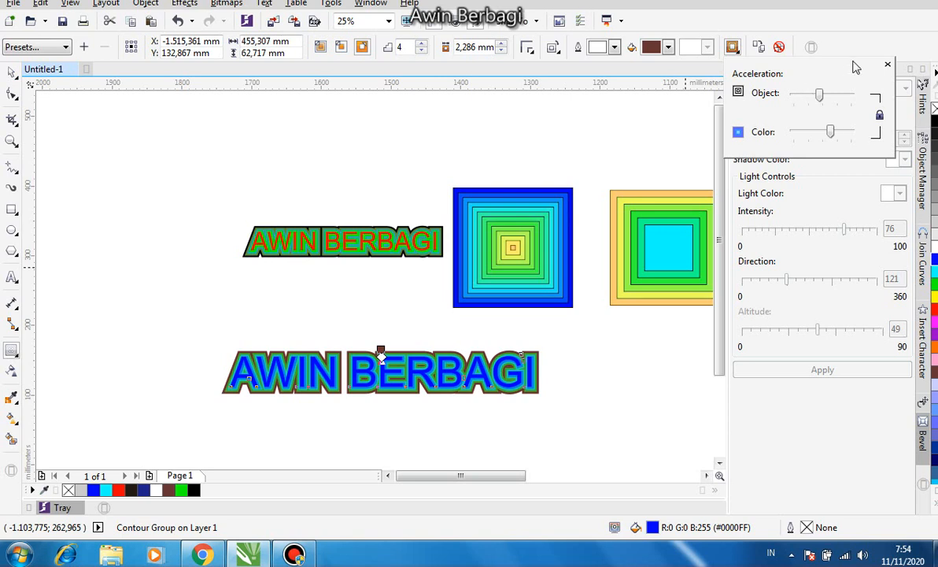
click(887, 65)
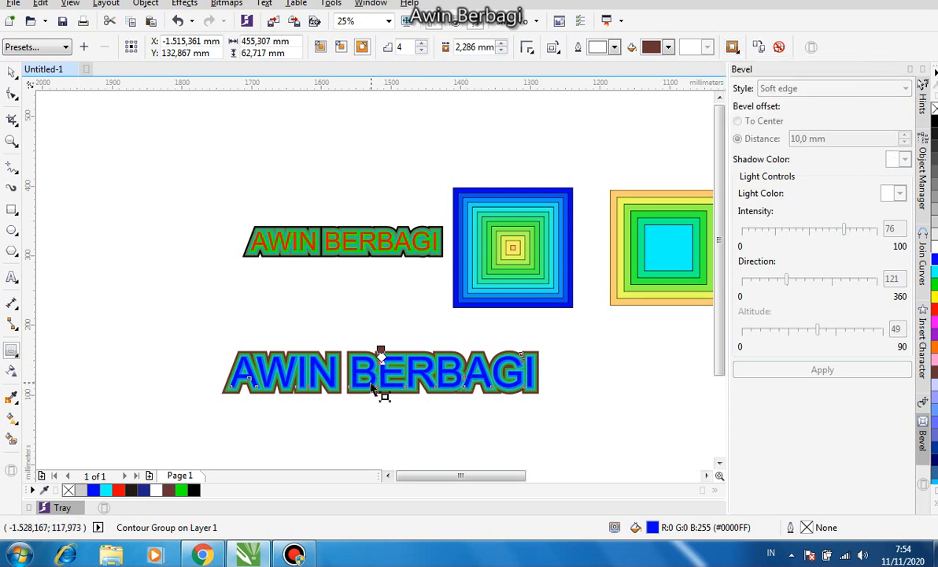
Clear the contour from the blue text and undo the removal
click(784, 49)
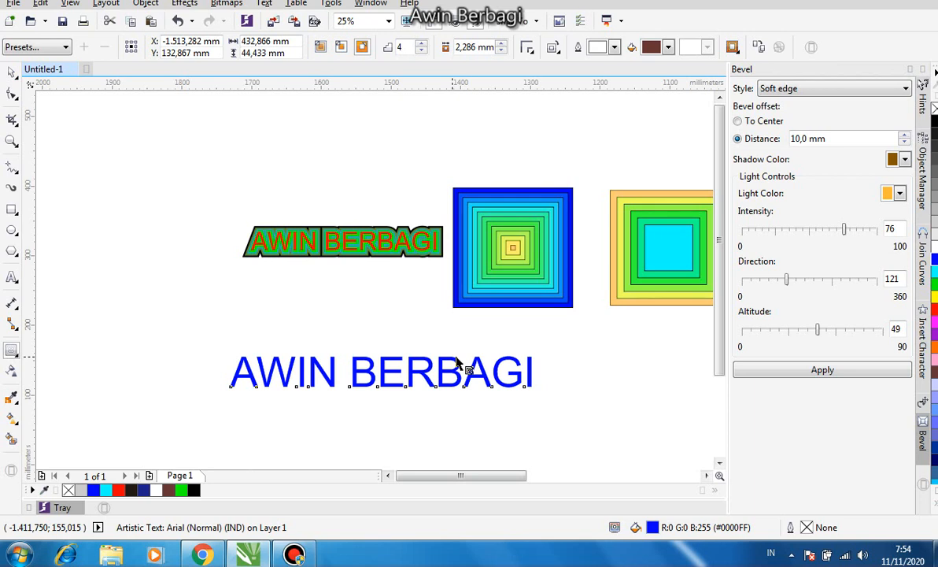
key(ctrl+z)
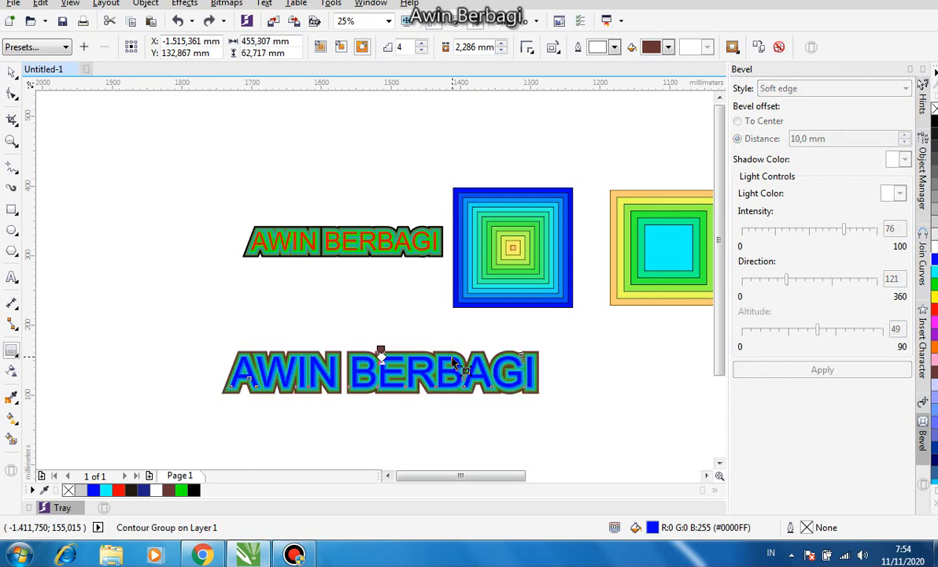
Set the corner type of the blue text's contour to Round corners
click(12, 72)
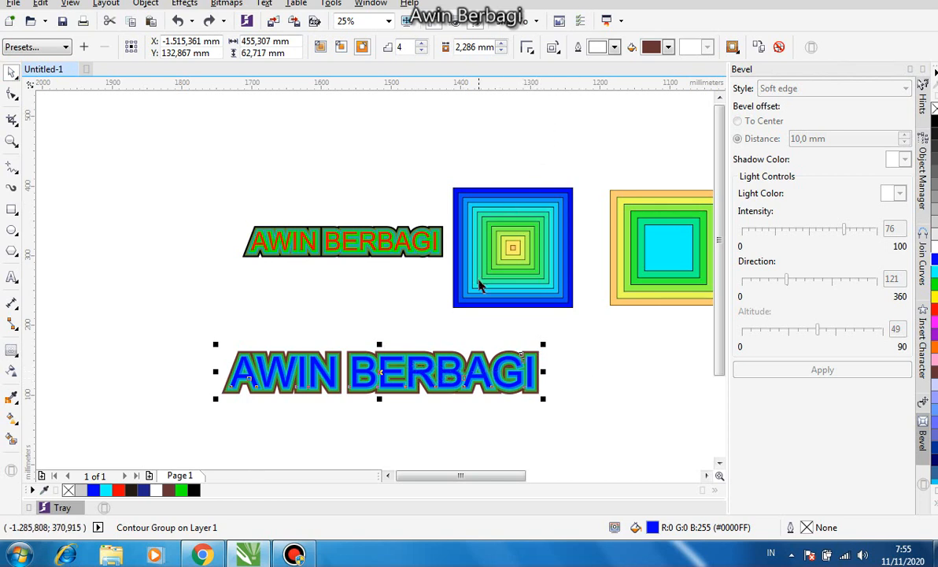
scroll(517, 350, up, 1)
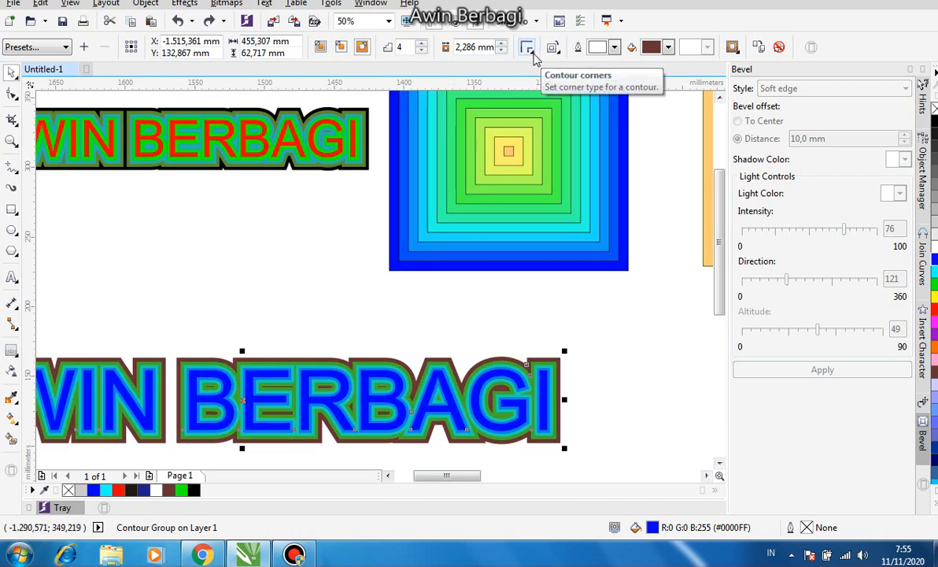
click(529, 52)
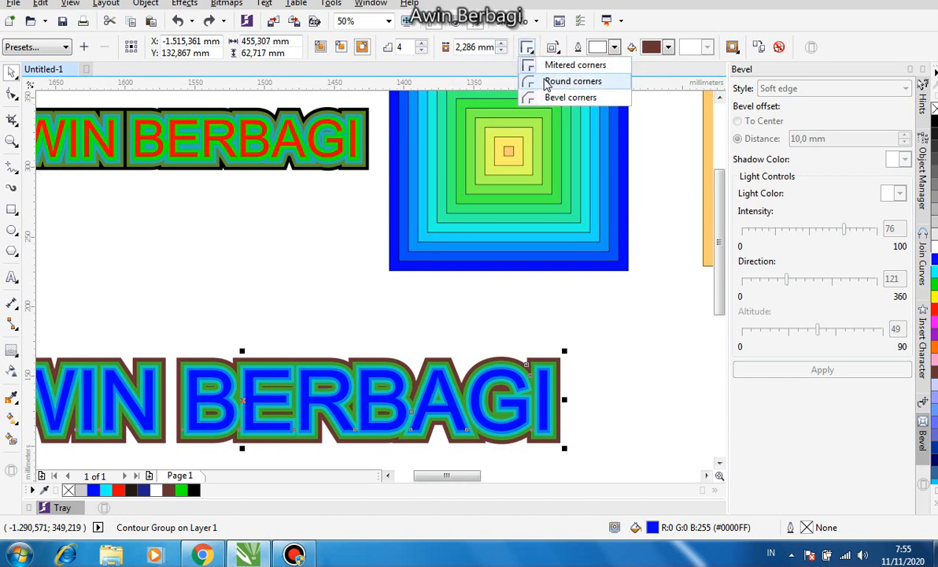
click(546, 82)
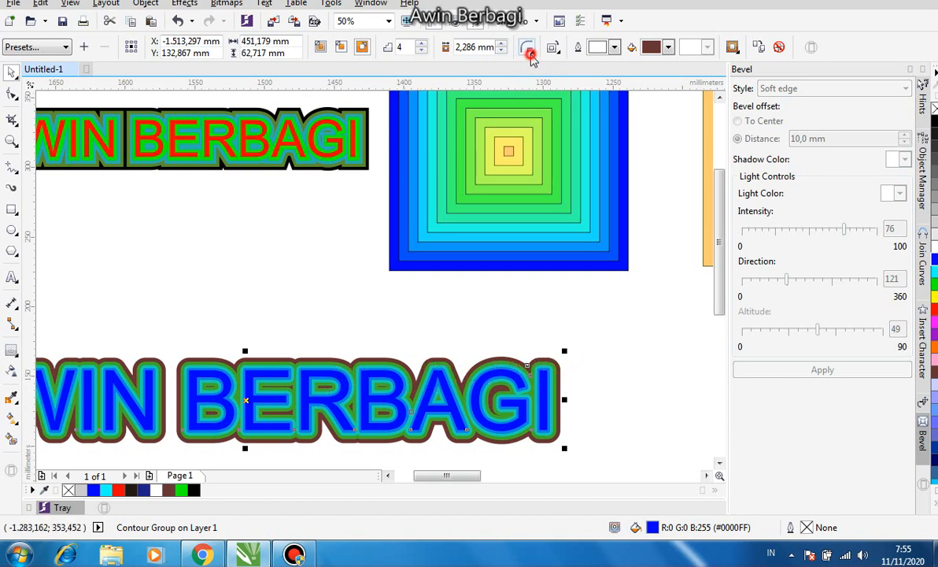
Change the blue text's contour to Bevel corners and inspect the corners around the final letter up close
click(527, 47)
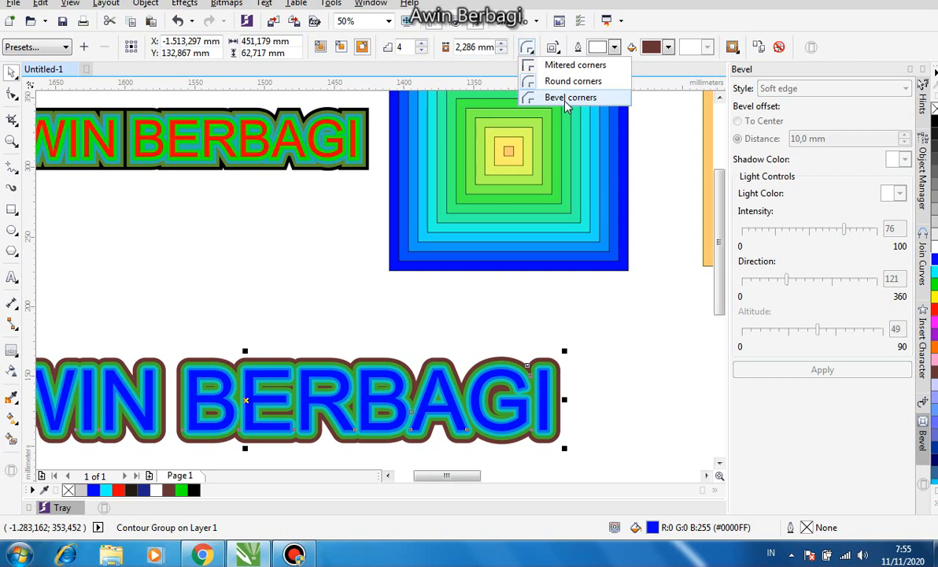
click(592, 104)
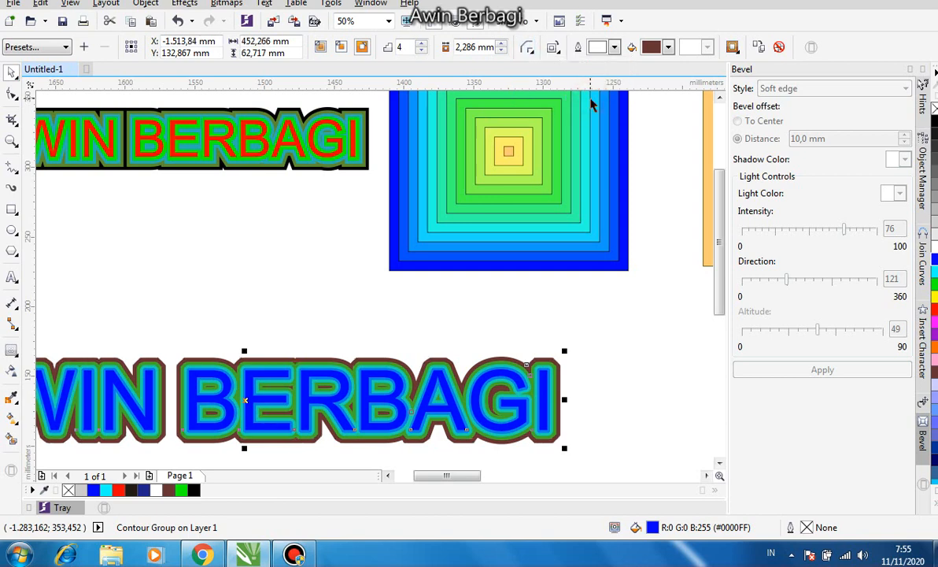
scroll(572, 352, up, 3)
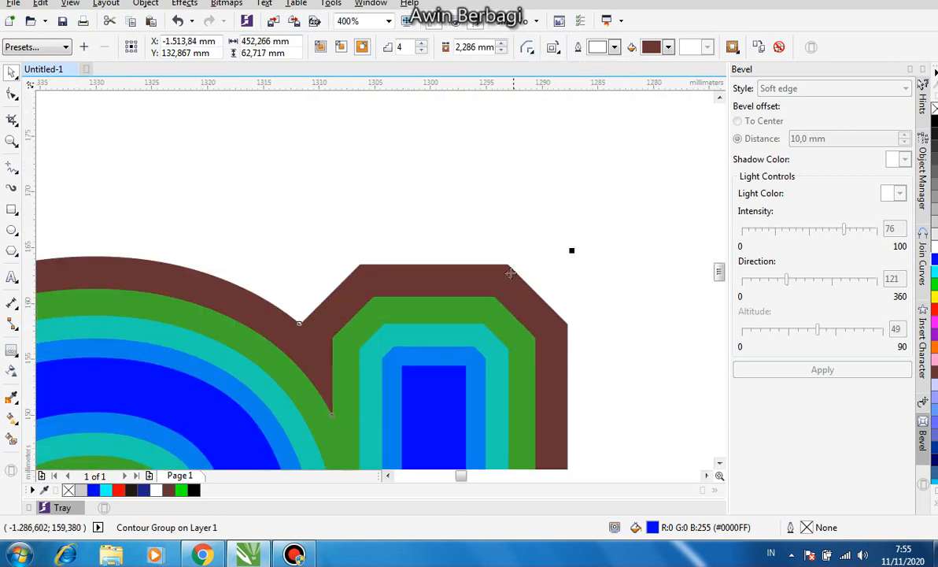
mouse_move(719, 272)
mouse_down()
mouse_move(719, 285)
mouse_move(719, 275)
mouse_up()
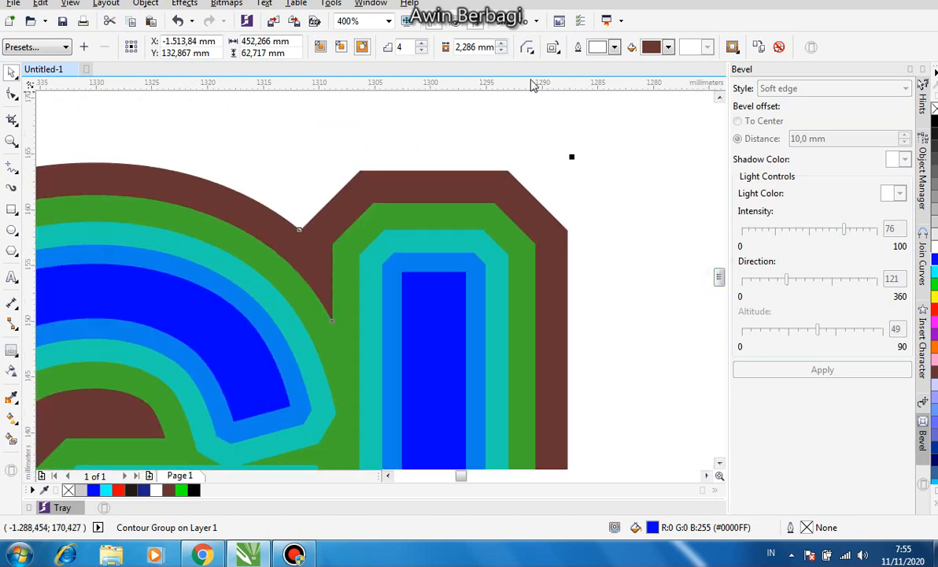
Set the corner type of the blue text's contour to Mitered corners
click(527, 48)
click(532, 63)
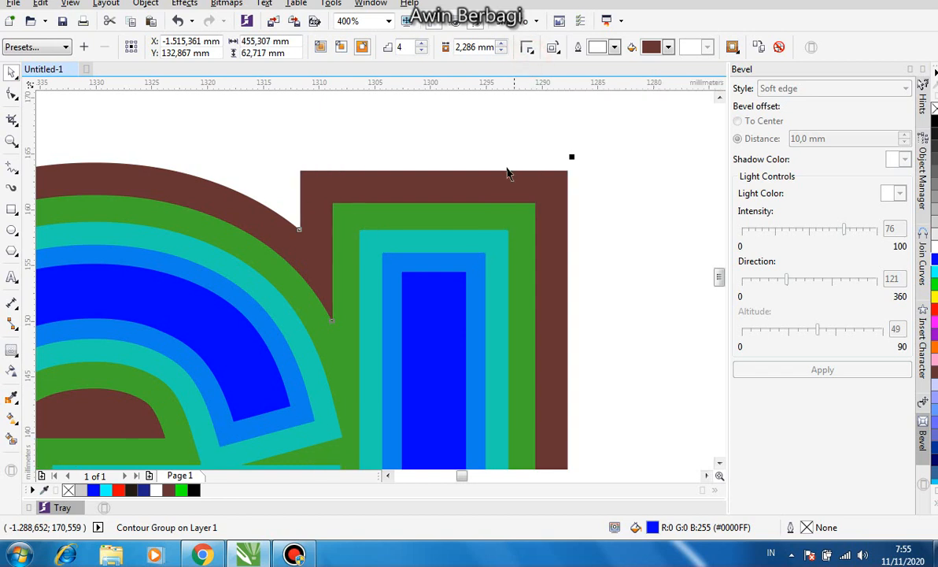
Switch the blue text's contour to Round corners and finally to Bevel corners
click(528, 48)
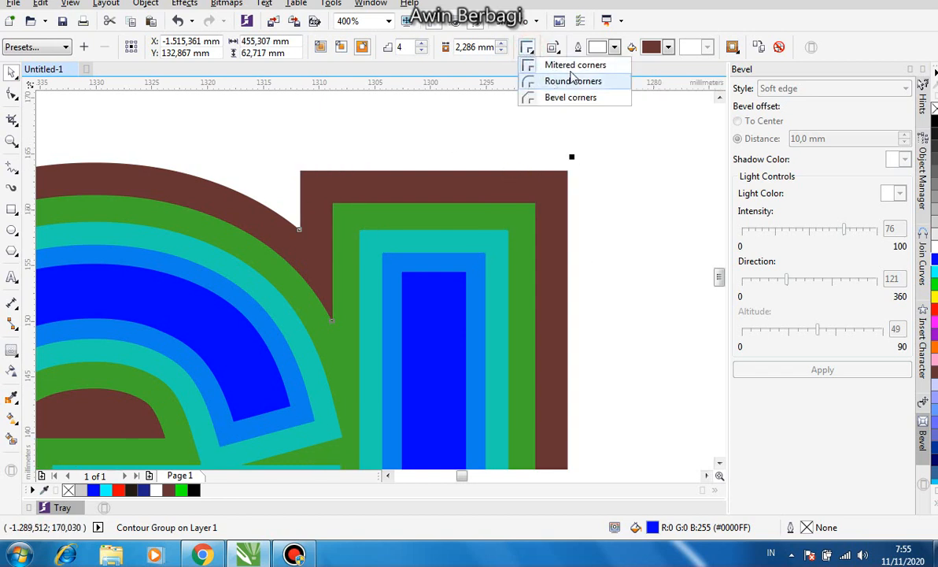
click(555, 81)
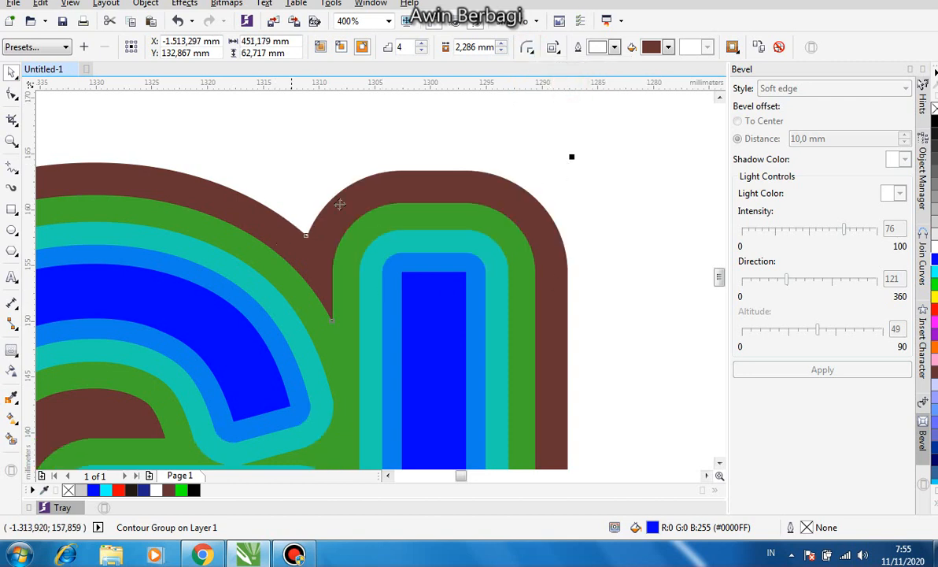
click(528, 48)
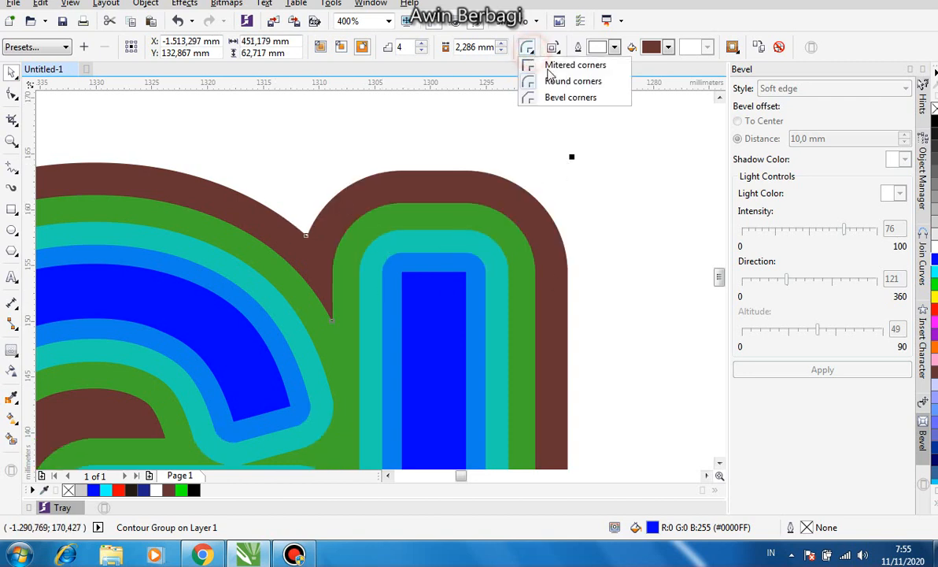
click(574, 99)
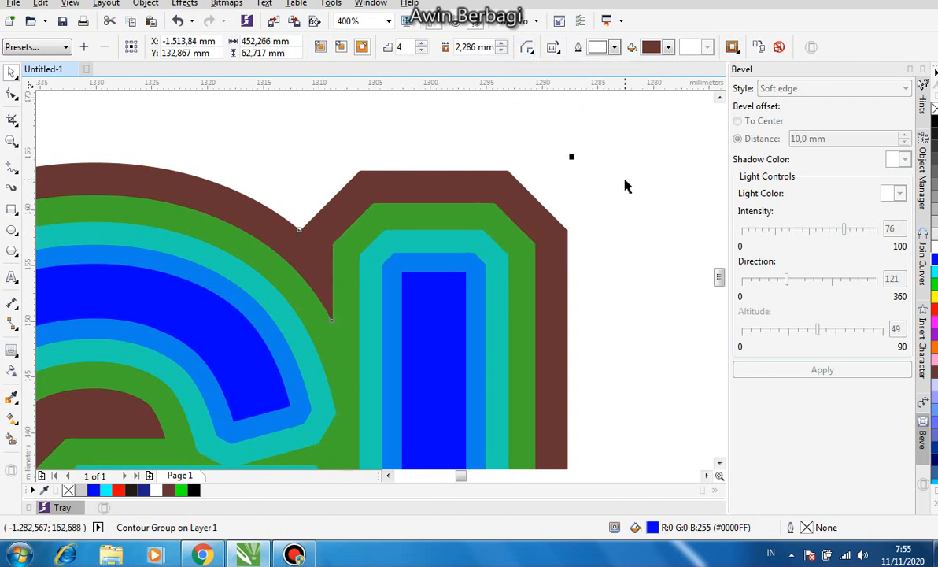
click(615, 47)
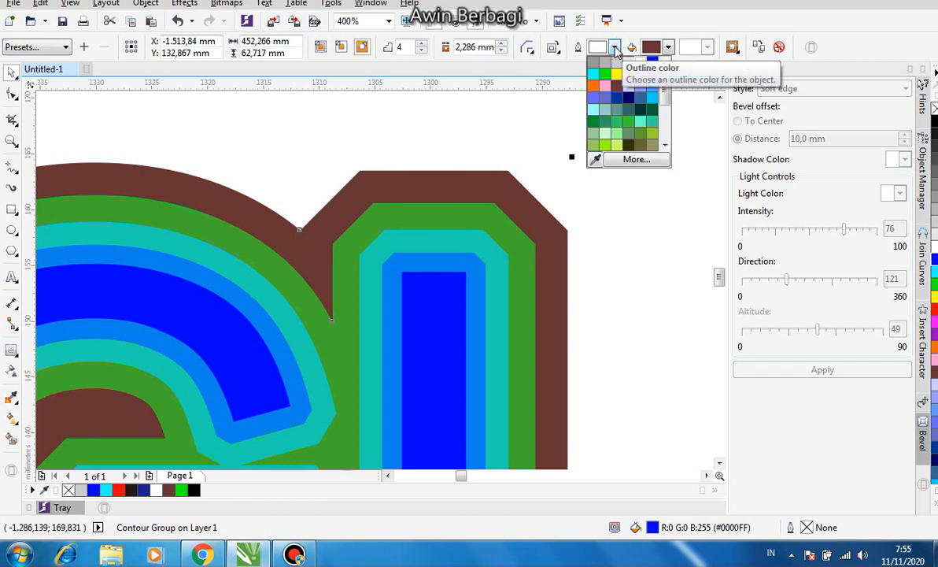
click(668, 48)
click(668, 48)
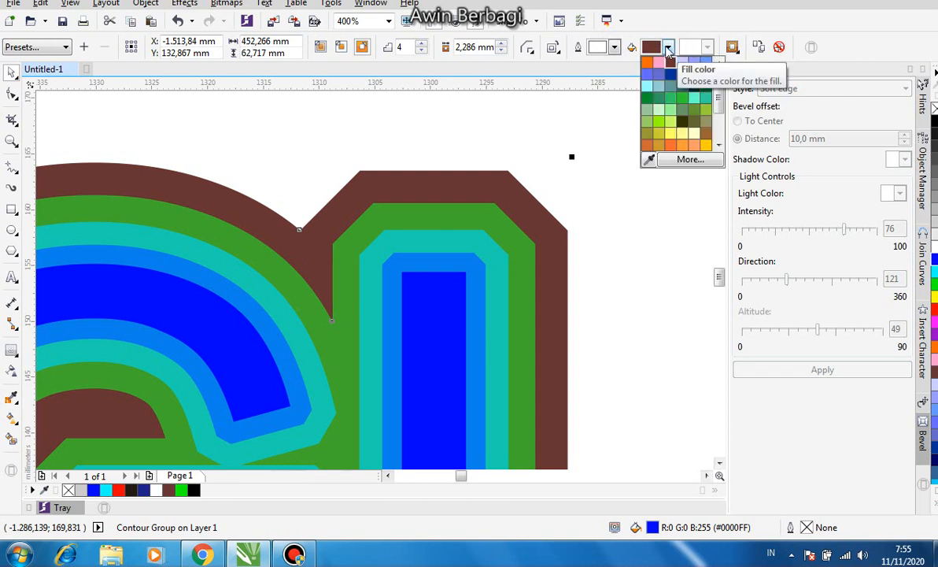
click(709, 50)
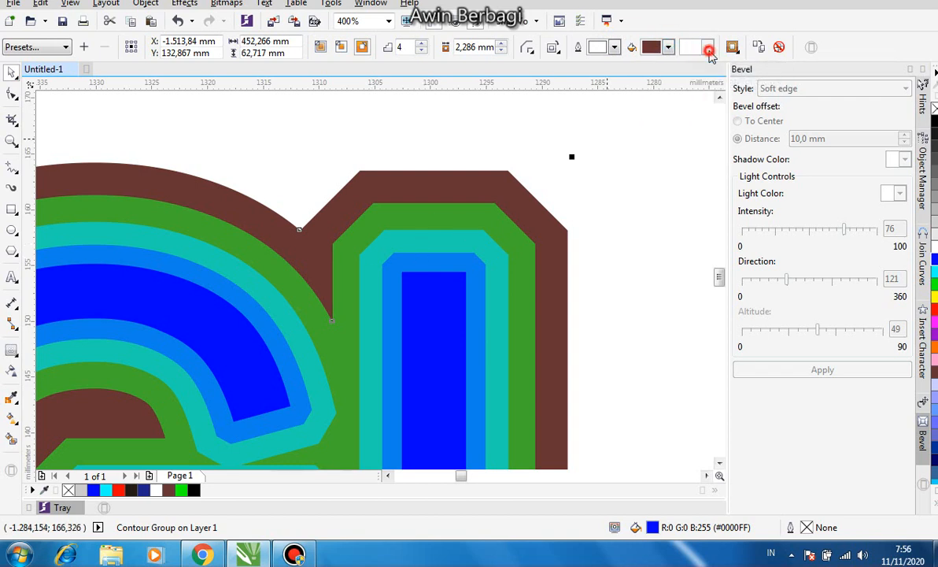
Adjust the contour's acceleration, raising the object acceleration so the innermost band is widest and lowering the color acceleration
click(735, 50)
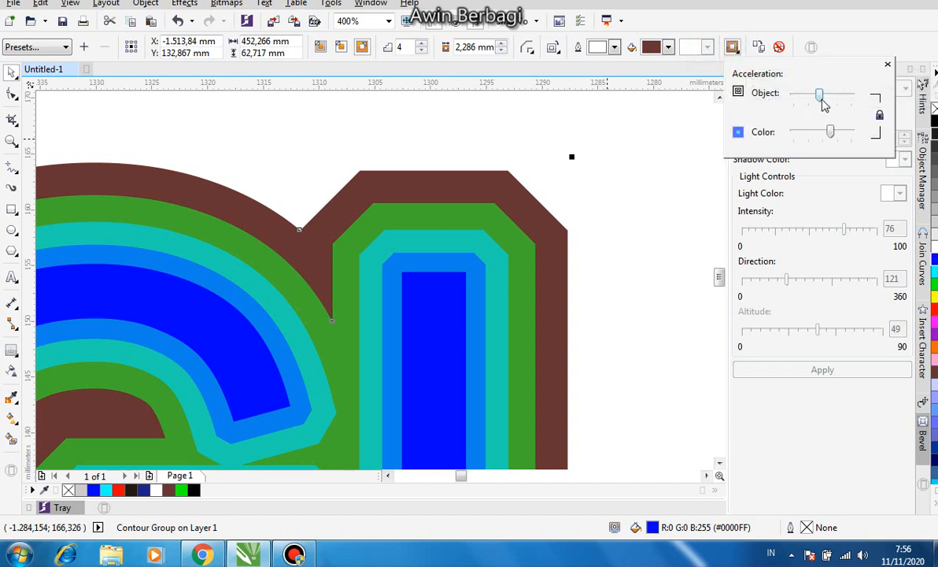
drag(822, 100, 796, 94)
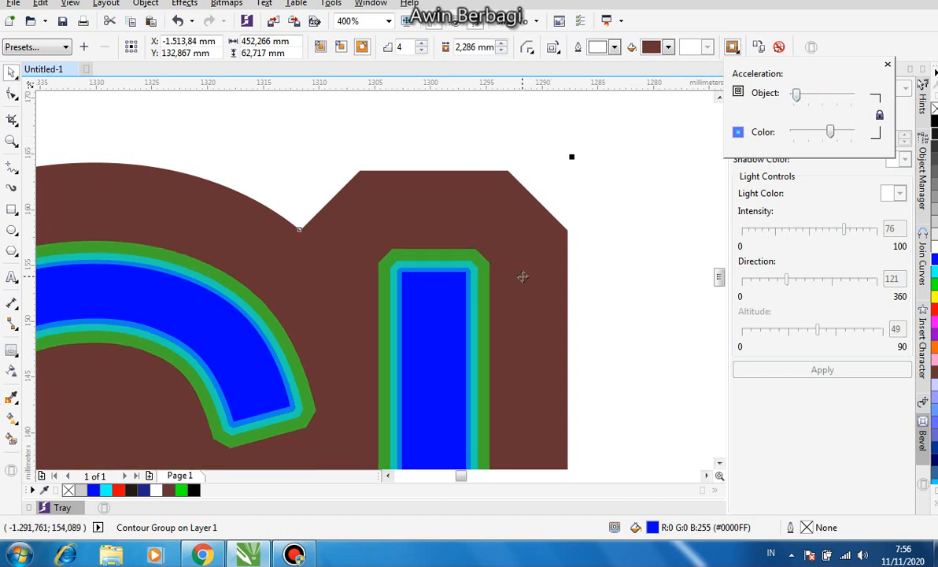
drag(797, 95, 833, 95)
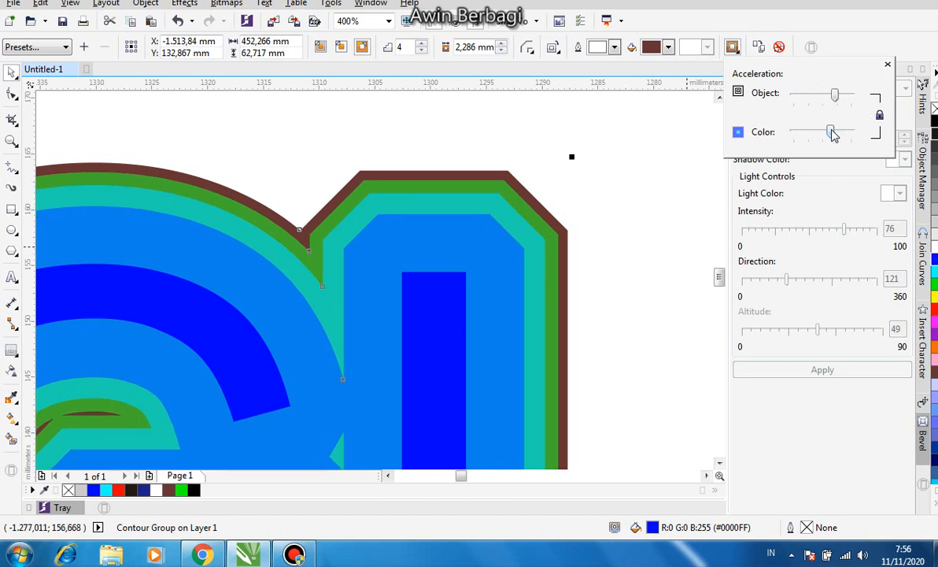
drag(832, 132, 814, 132)
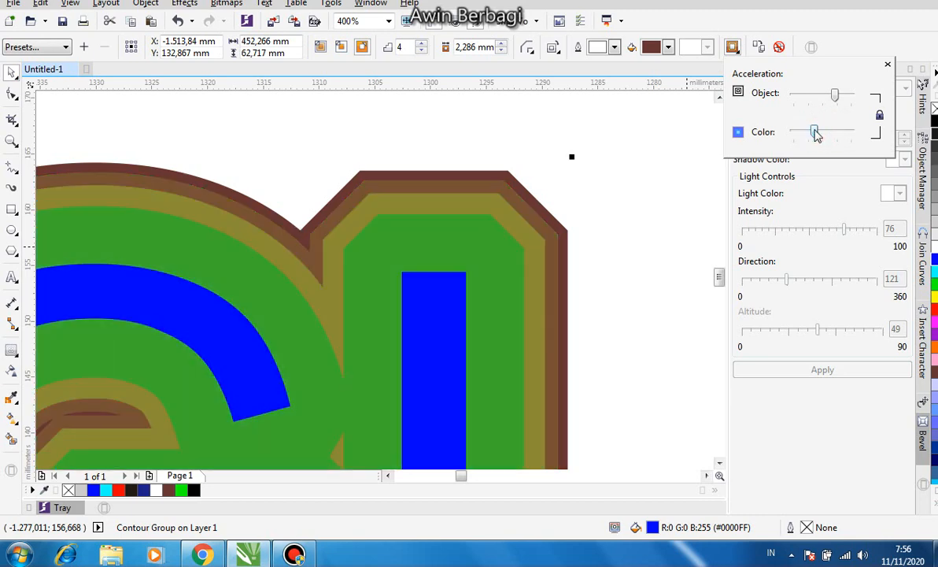
click(887, 63)
key(shift+F2)
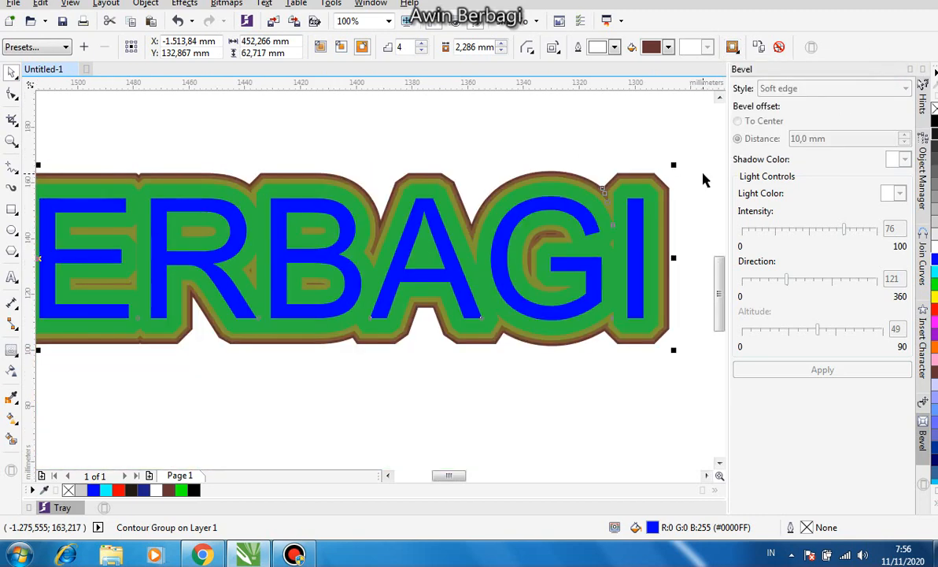
Break the blue text's contour group apart
click(608, 408)
click(400, 236)
scroll(502, 321, down, 1)
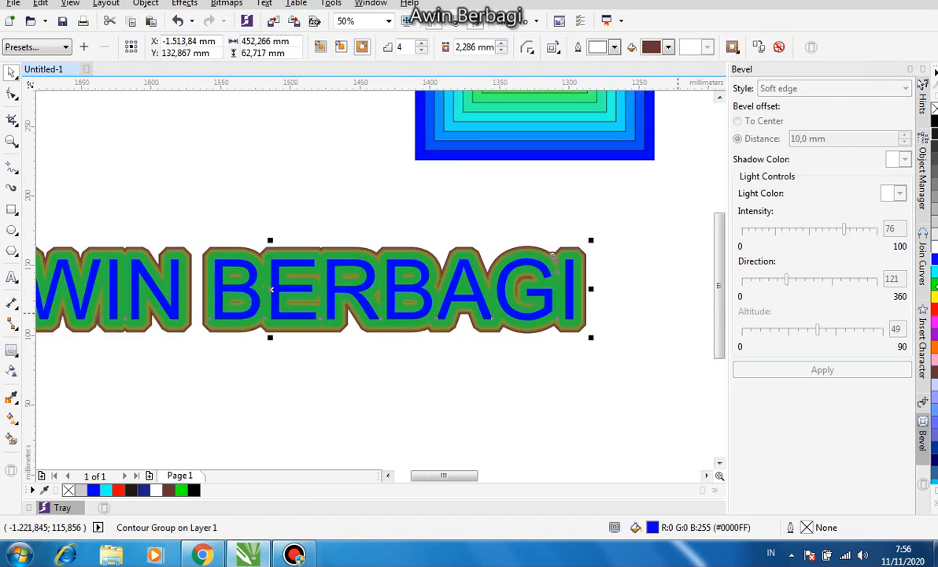
click(148, 4)
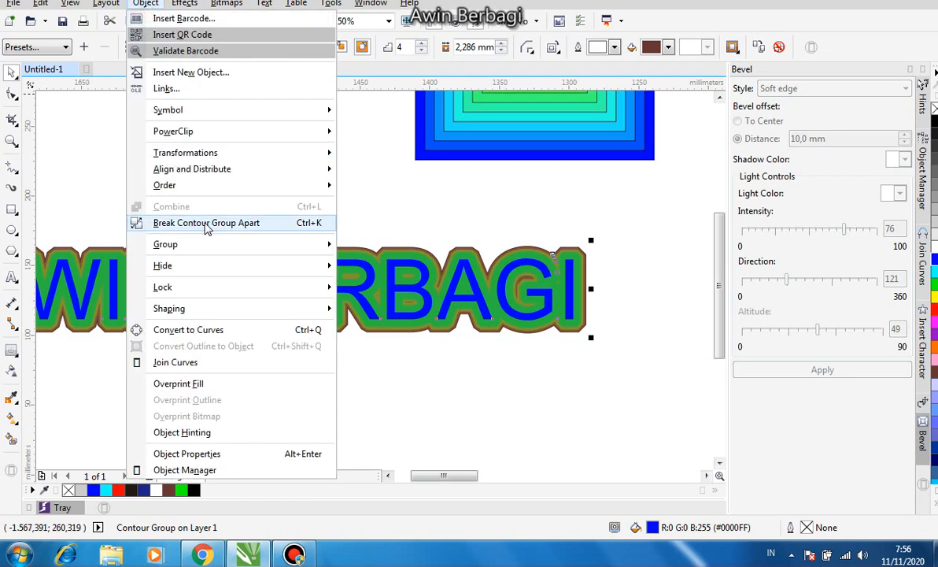
click(203, 223)
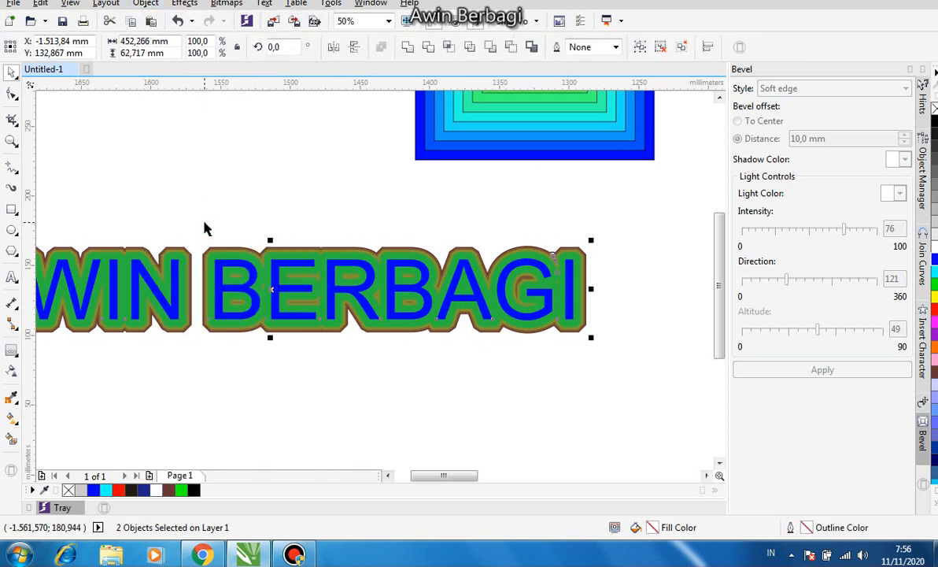
Ungroup the detached contour shapes around the blue text into individual objects
click(352, 406)
click(289, 285)
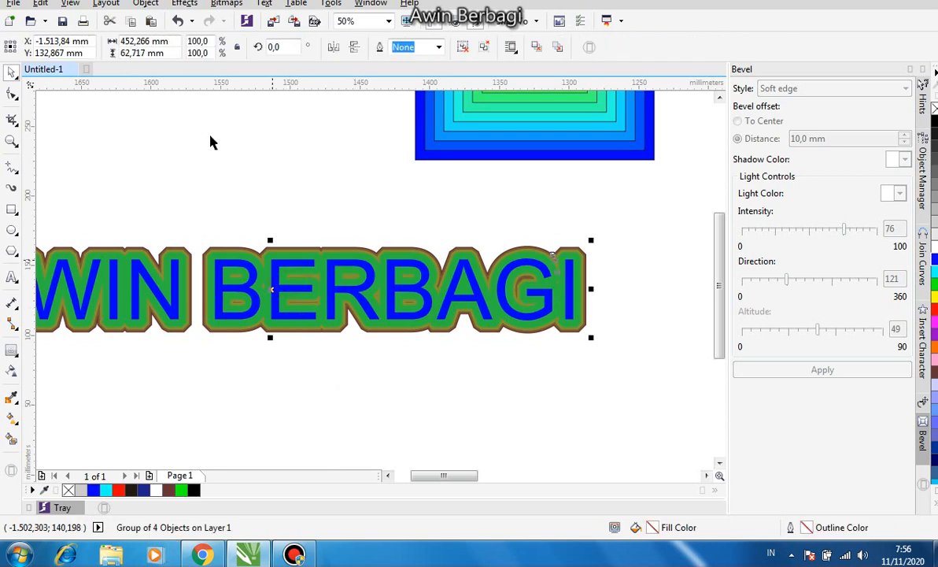
click(146, 5)
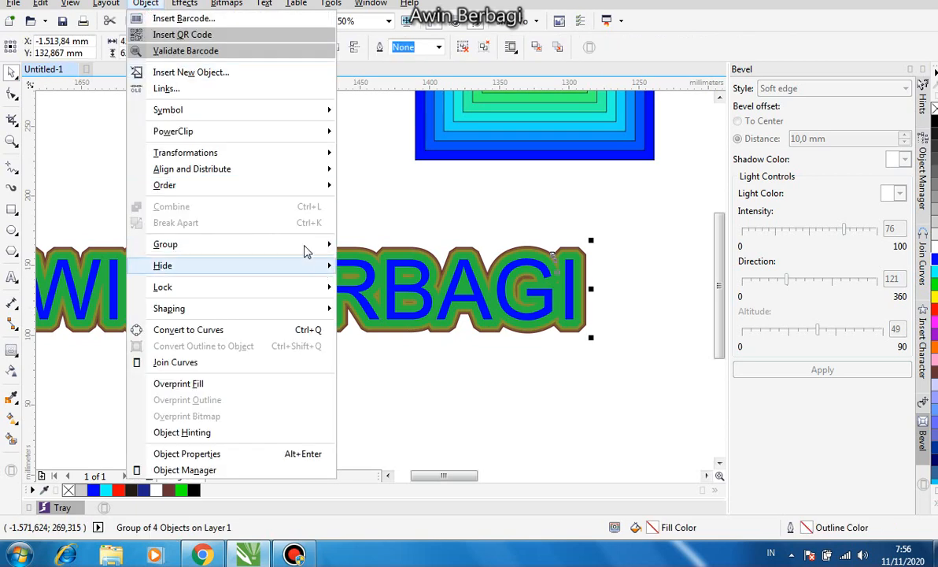
mouse_move(307, 246)
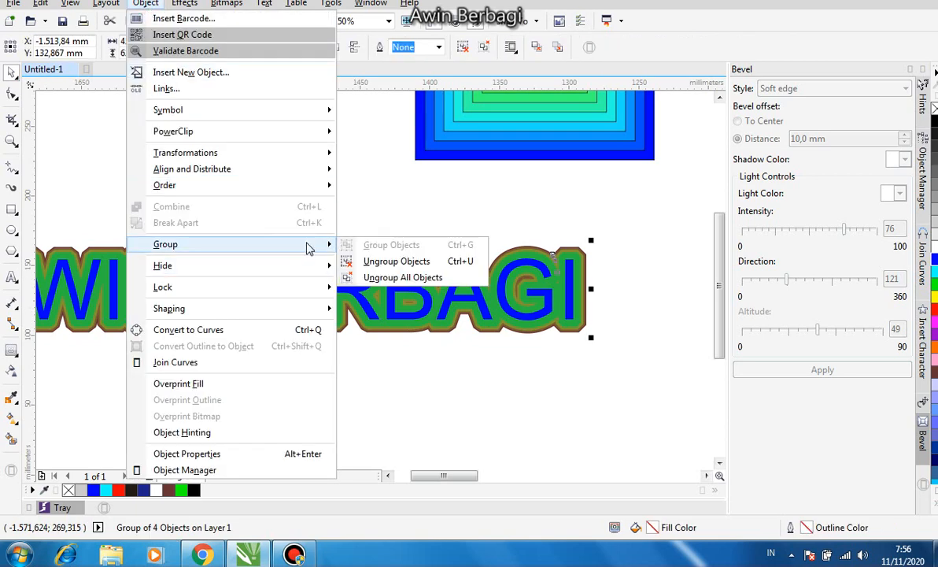
click(445, 268)
Move the innermost green contour shape below the text and undo the move
click(307, 273)
drag(307, 273, 376, 370)
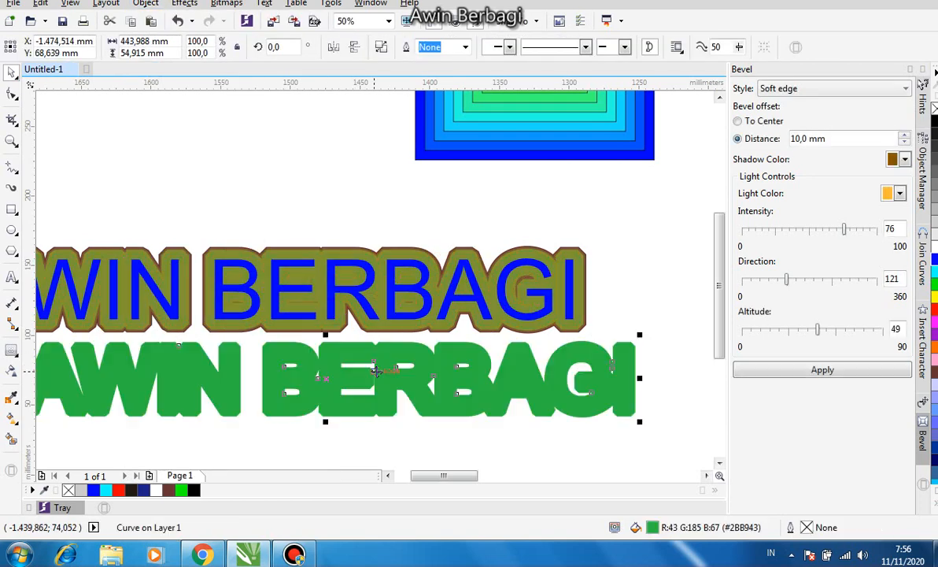
key(ctrl+z)
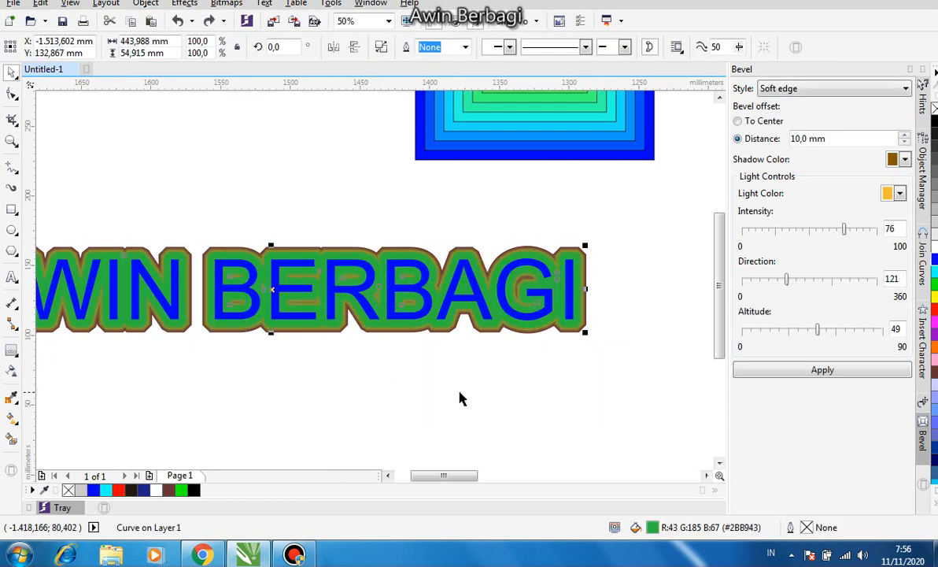
Fill the innermost contour shape around the blue text with yellow
key(ctrl+z)
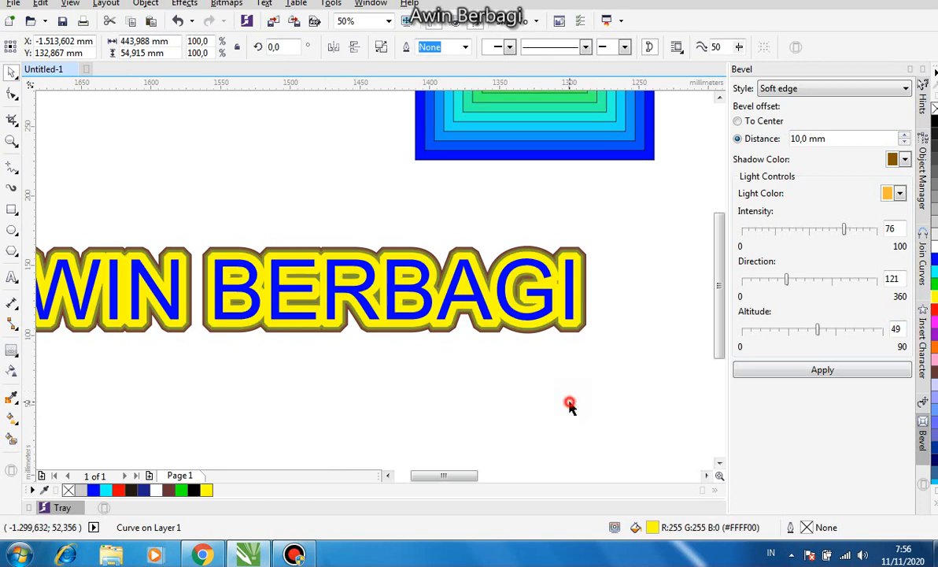
click(570, 405)
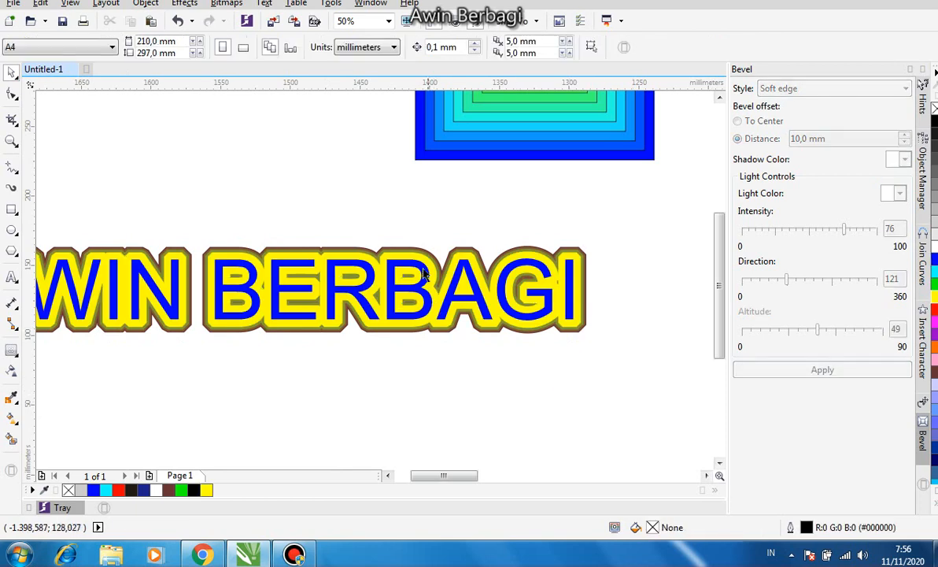
Try a black fill on the innermost contour shape and undo it
click(477, 254)
click(936, 122)
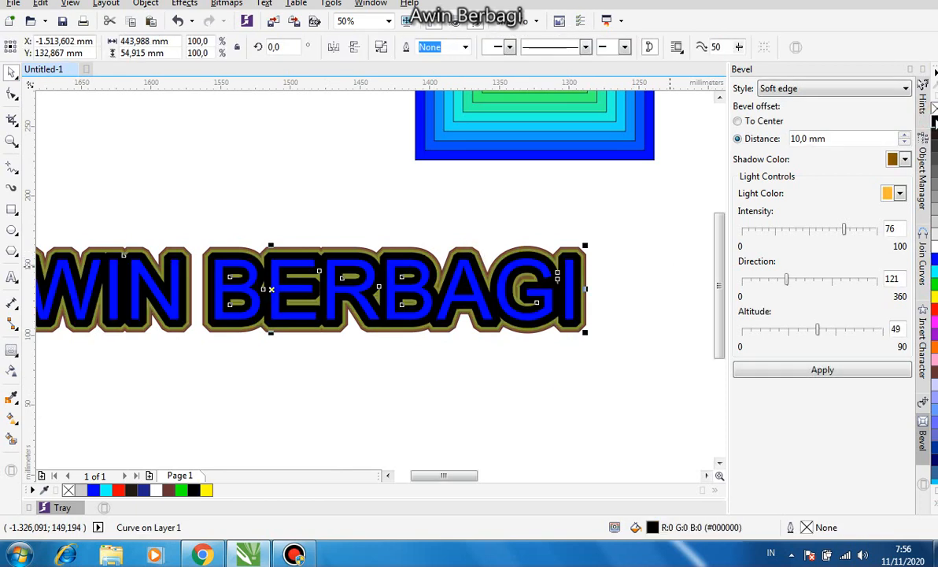
key(ctrl+z)
click(512, 446)
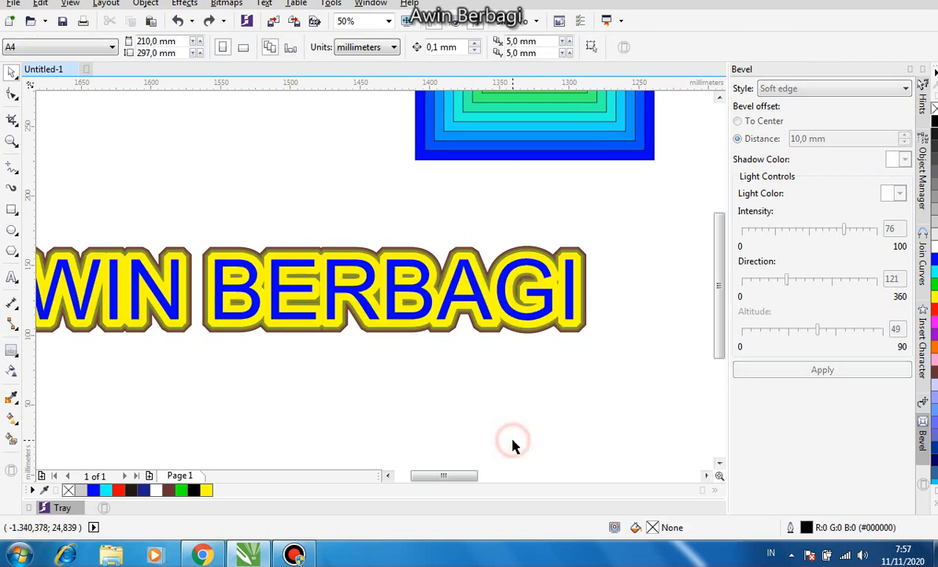
Fill the second contour shape, just outside the yellow one, with black
scroll(512, 387, up, 2)
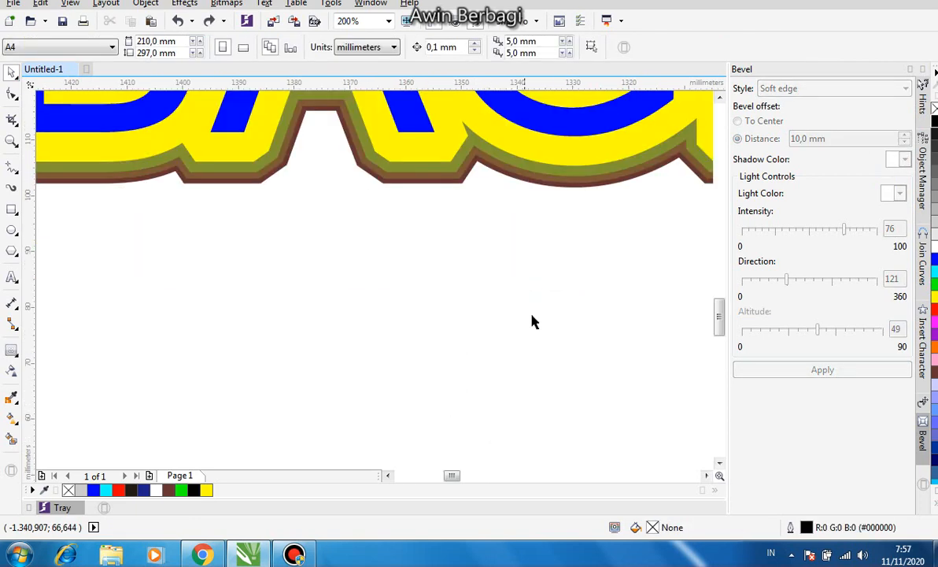
click(452, 163)
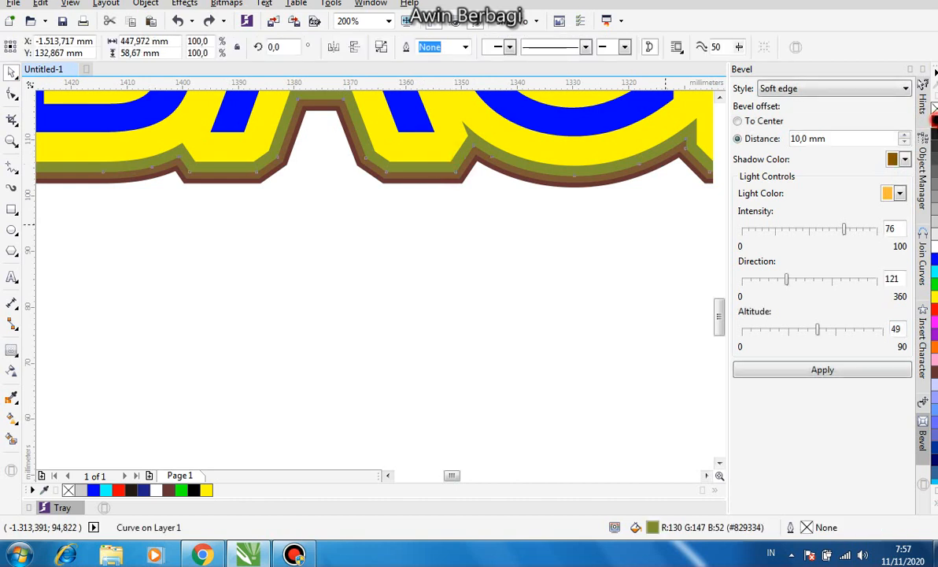
click(935, 126)
click(528, 282)
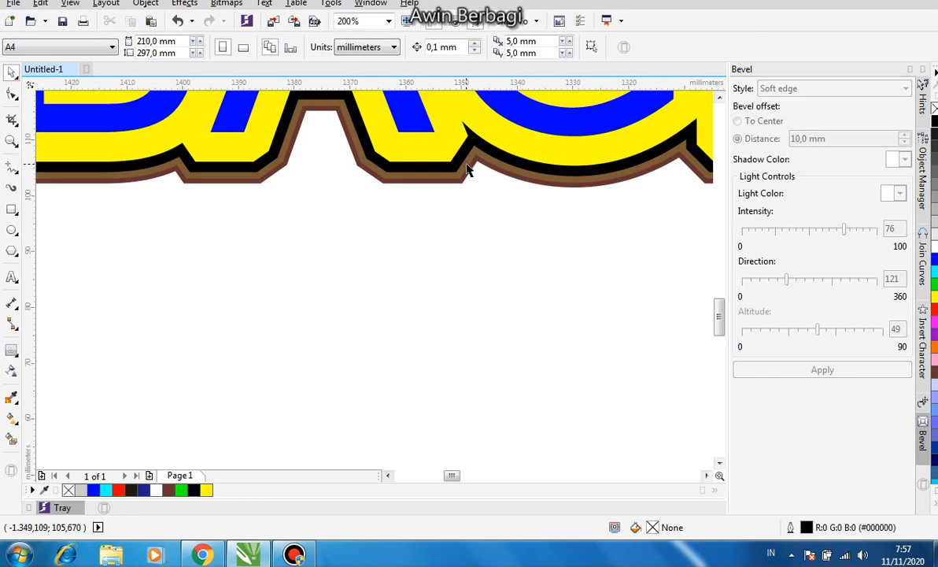
Fill the third contour shape, between the second one and the outermost brown one, with white
click(467, 169)
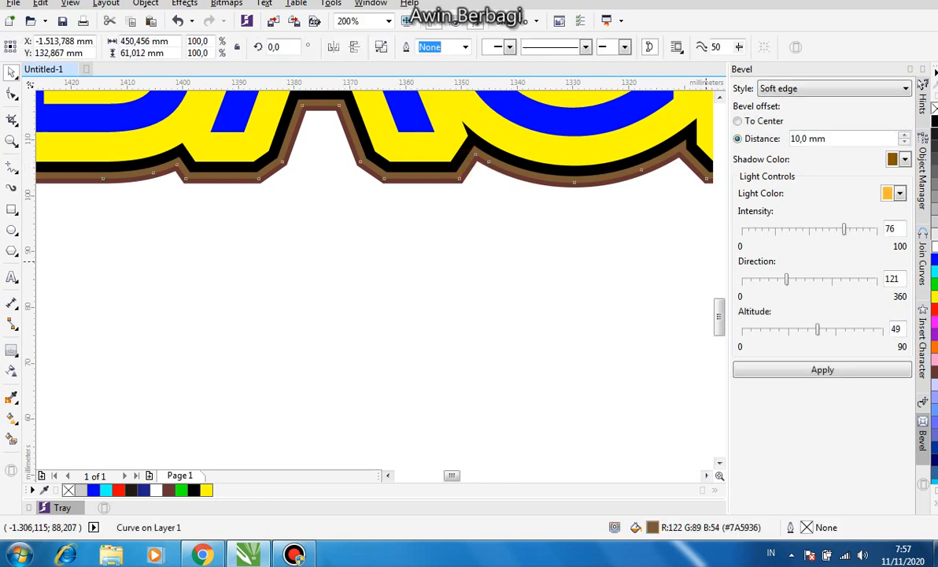
click(935, 246)
click(565, 227)
scroll(566, 227, down, 2)
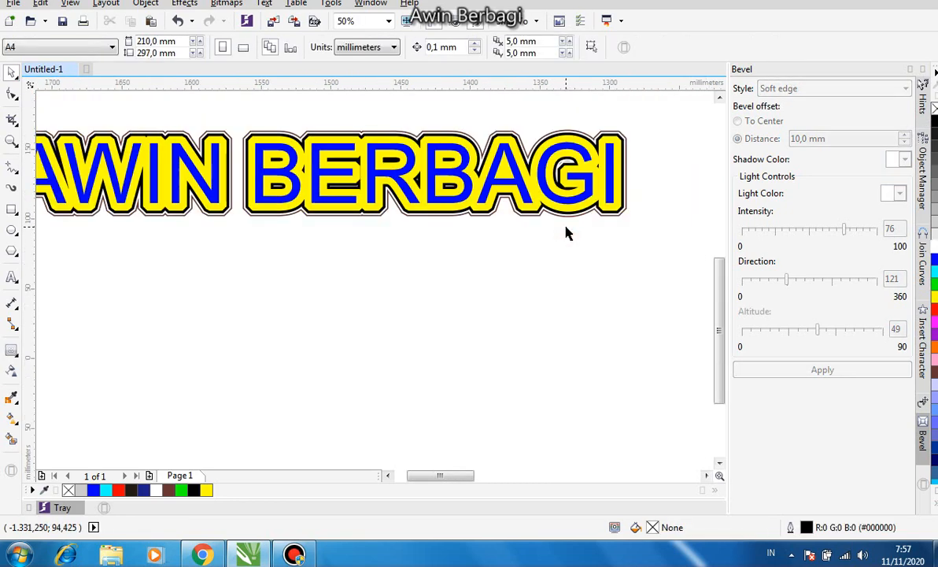
scroll(564, 238, up, 1)
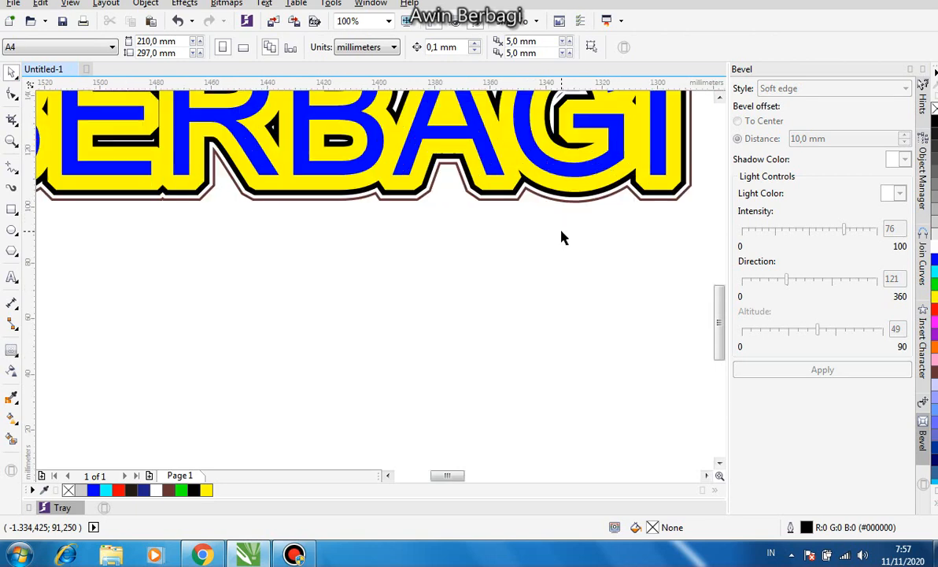
Recolor the second contour shape, between the yellow and white ones, with an orange fill
click(505, 191)
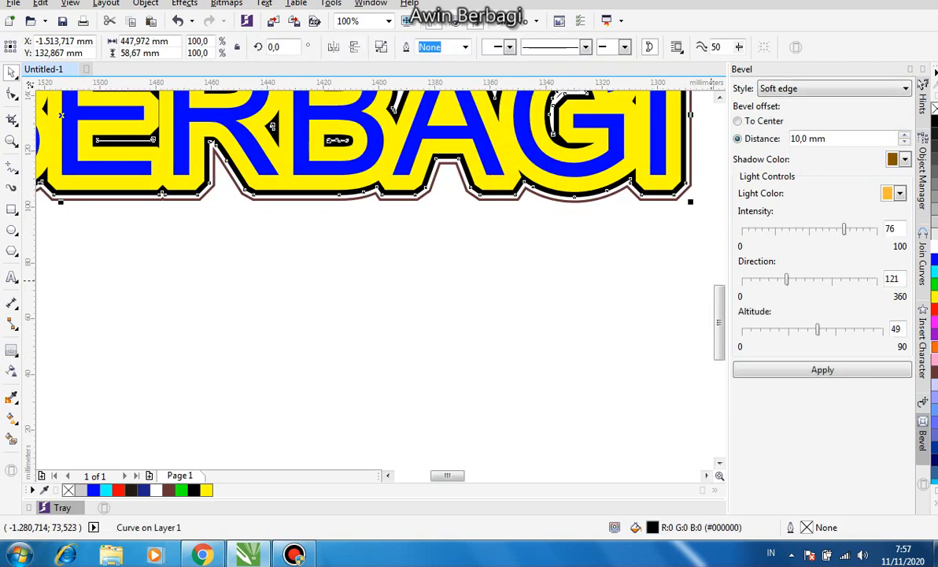
click(822, 370)
click(473, 268)
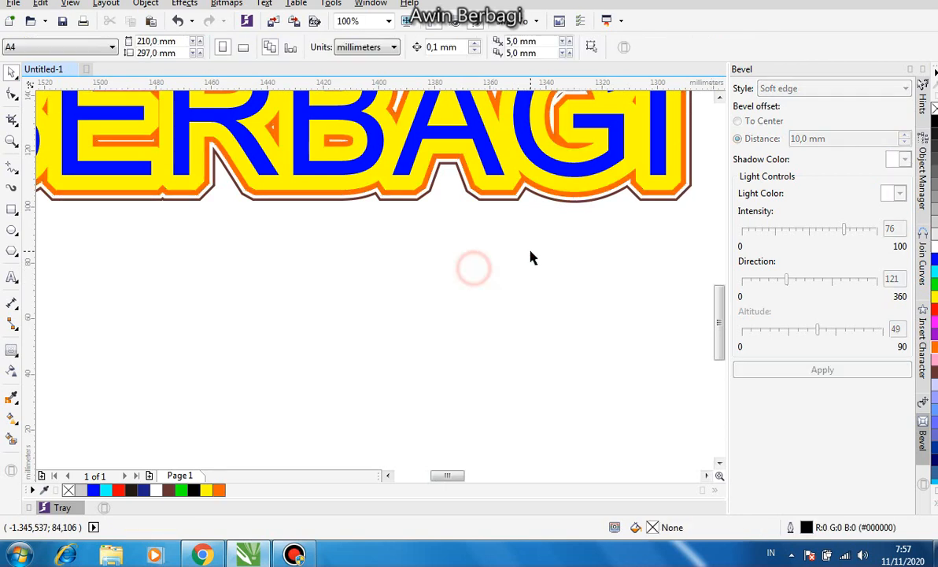
scroll(531, 257, down, 2)
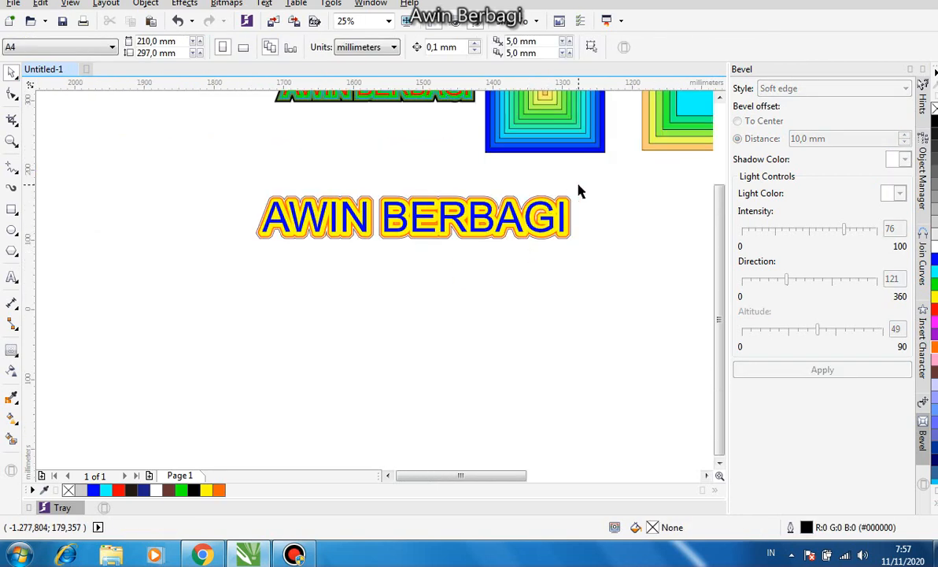
scroll(578, 190, up, 1)
scroll(580, 191, down, 2)
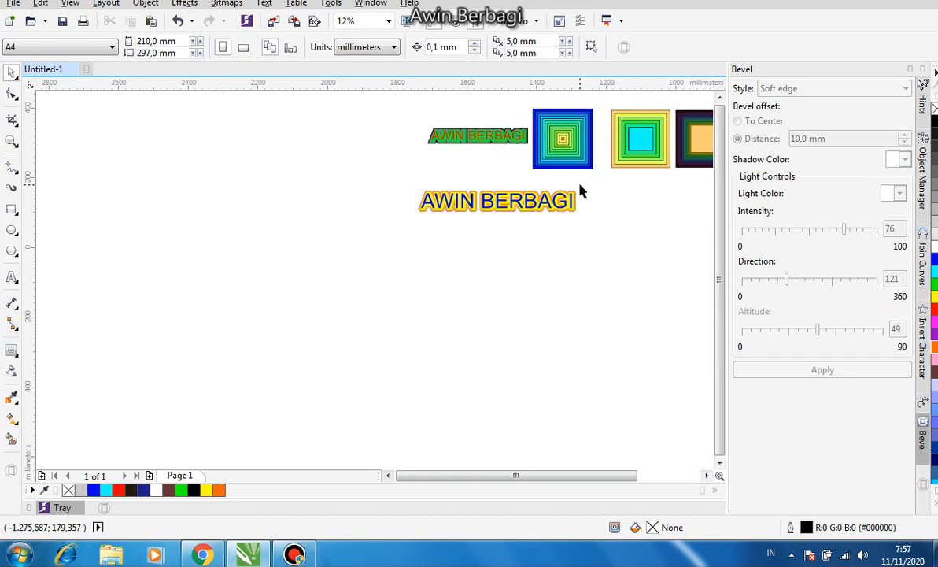
click(719, 297)
drag(638, 469, 472, 480)
scroll(314, 279, up, 1)
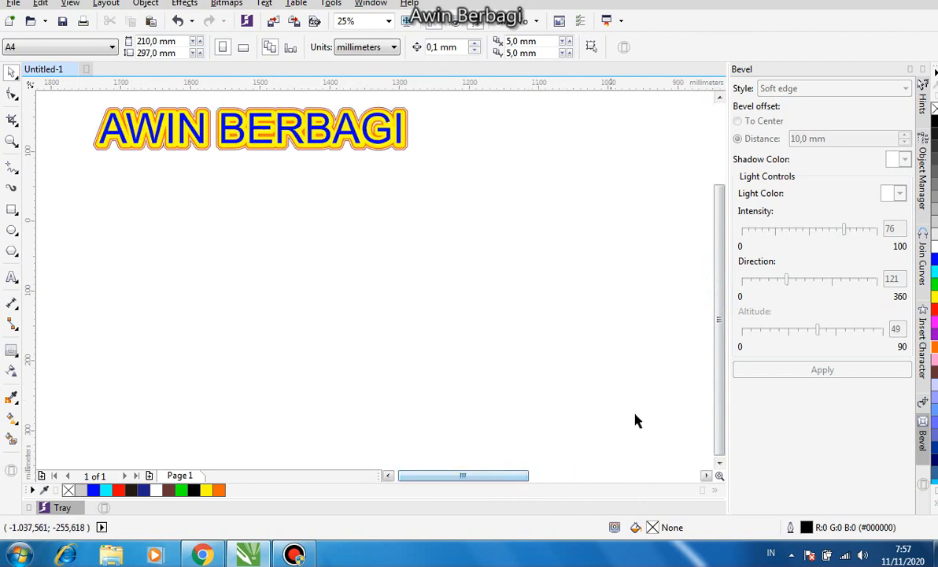
Draw a rectangle about 123 by 90 mm below the contoured squares and fill it with light gray
drag(719, 425, 722, 400)
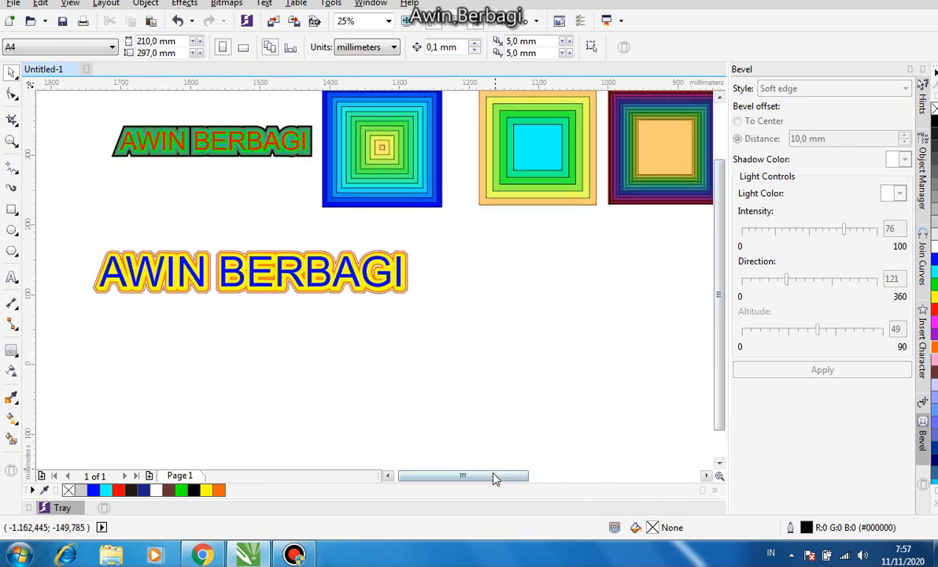
drag(497, 477, 534, 476)
scroll(487, 120, up, 2)
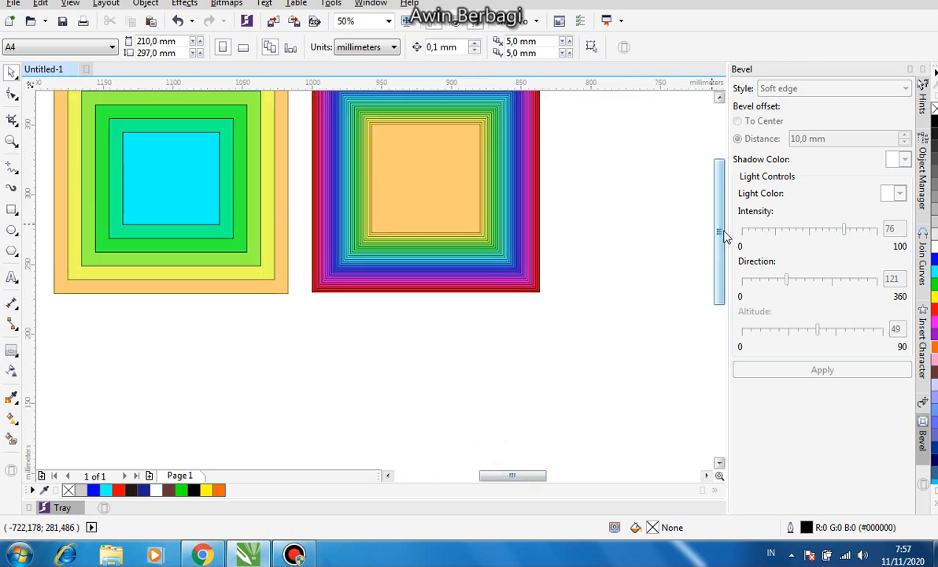
drag(719, 231, 719, 211)
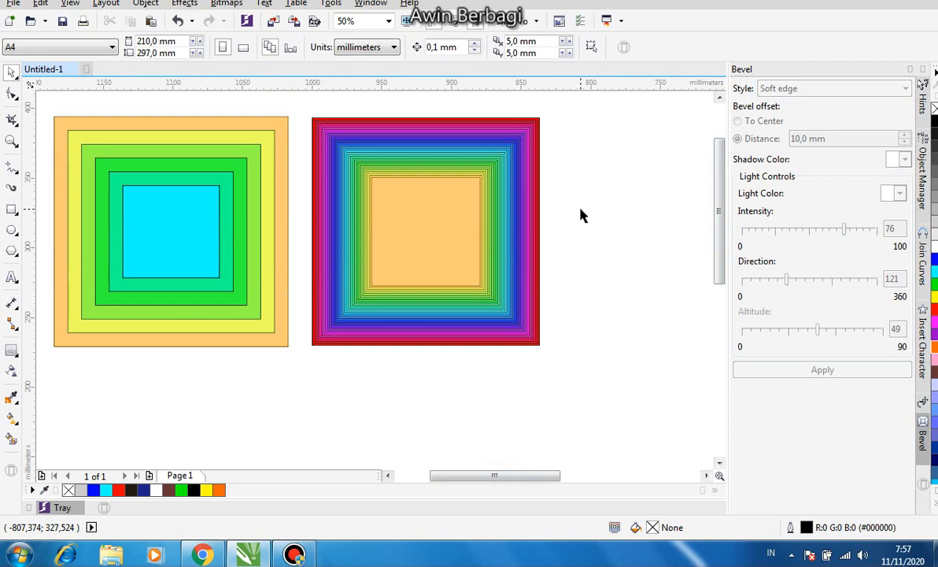
scroll(582, 216, down, 2)
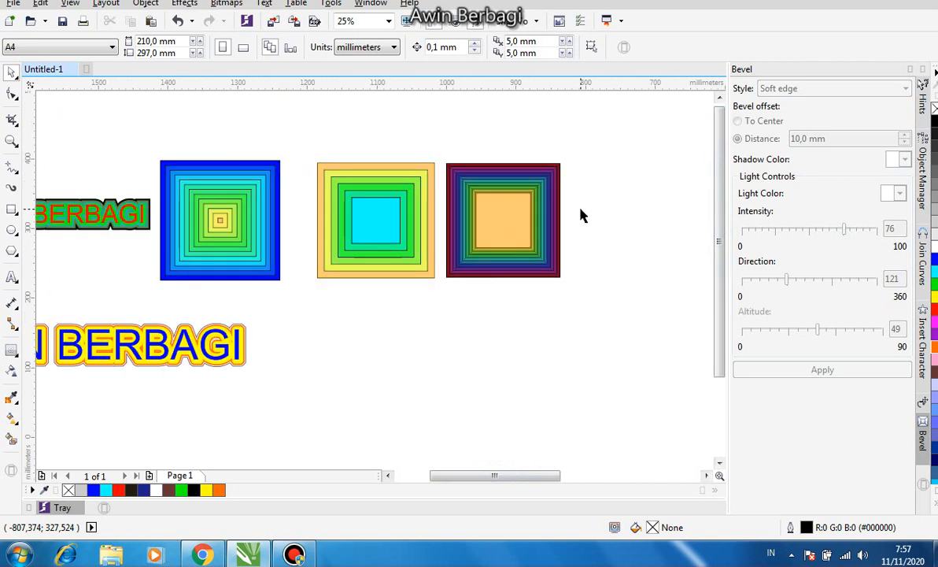
click(12, 209)
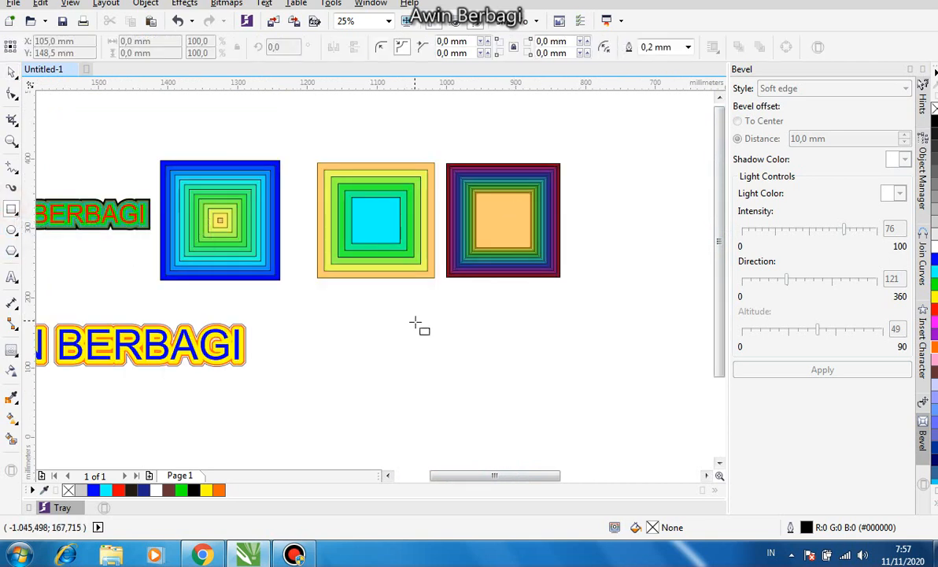
drag(417, 324, 502, 386)
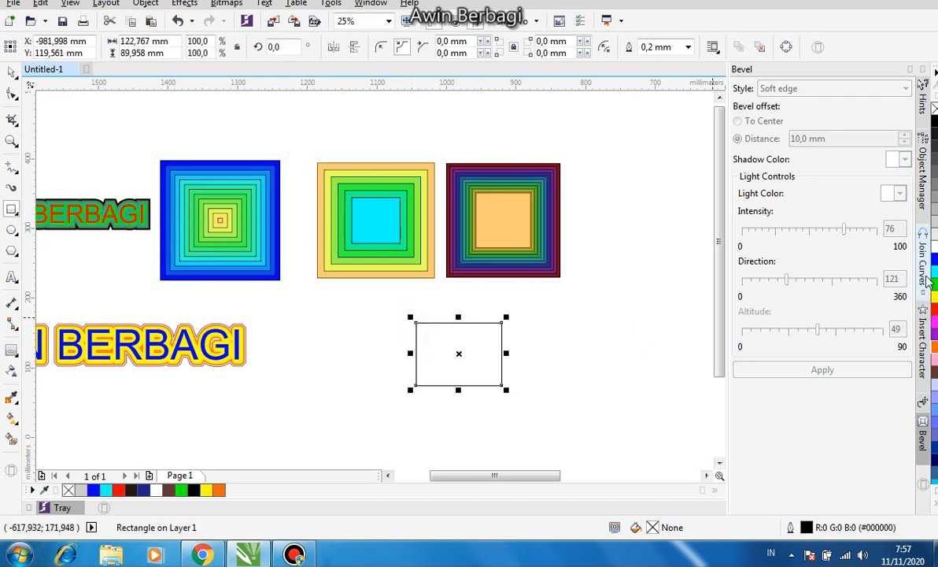
click(936, 222)
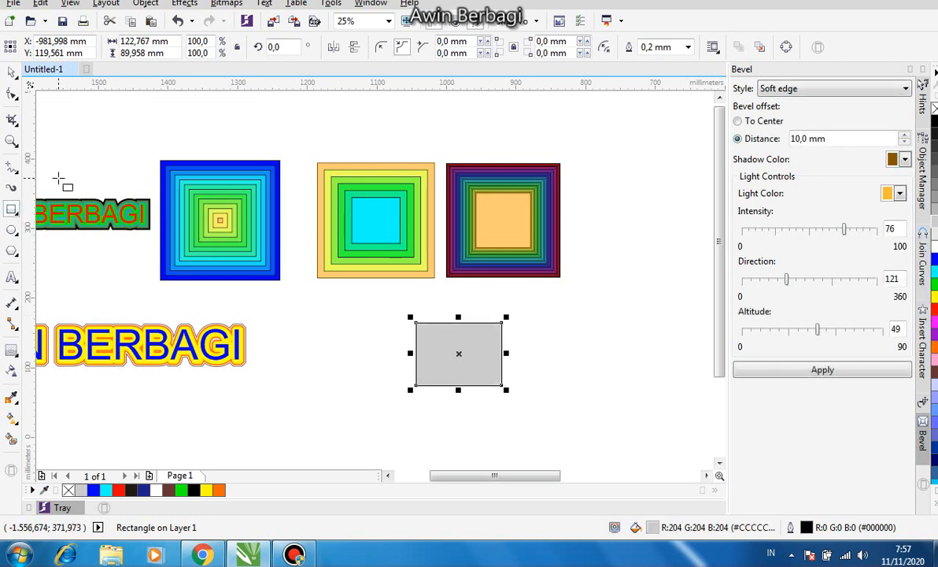
Apply an outside contour with 3 steps to the gray rectangle
click(13, 353)
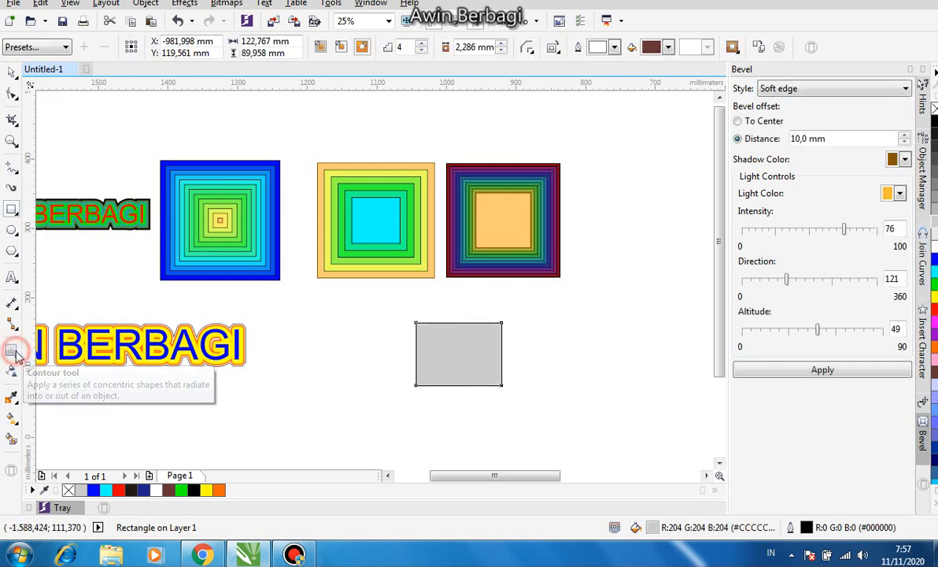
click(422, 51)
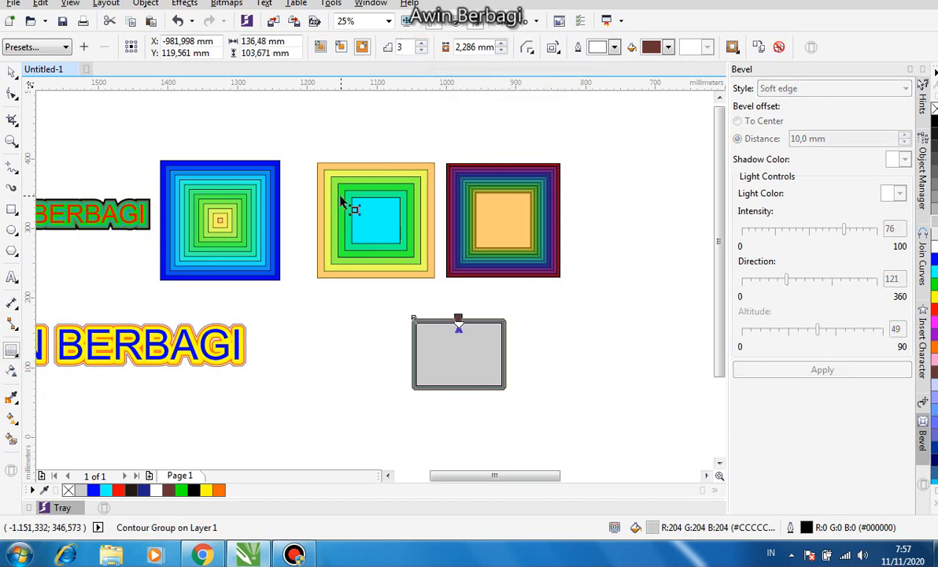
key(ctrl+z)
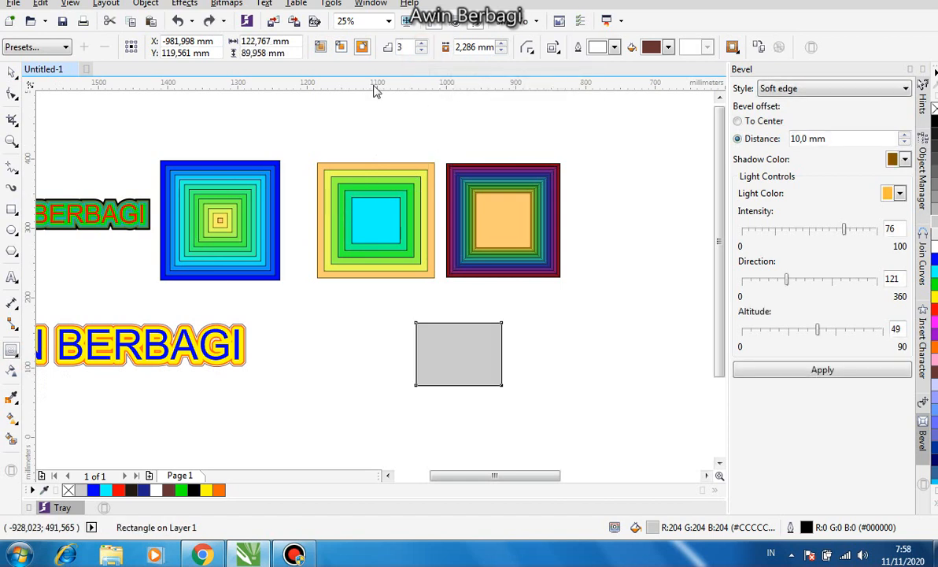
click(363, 47)
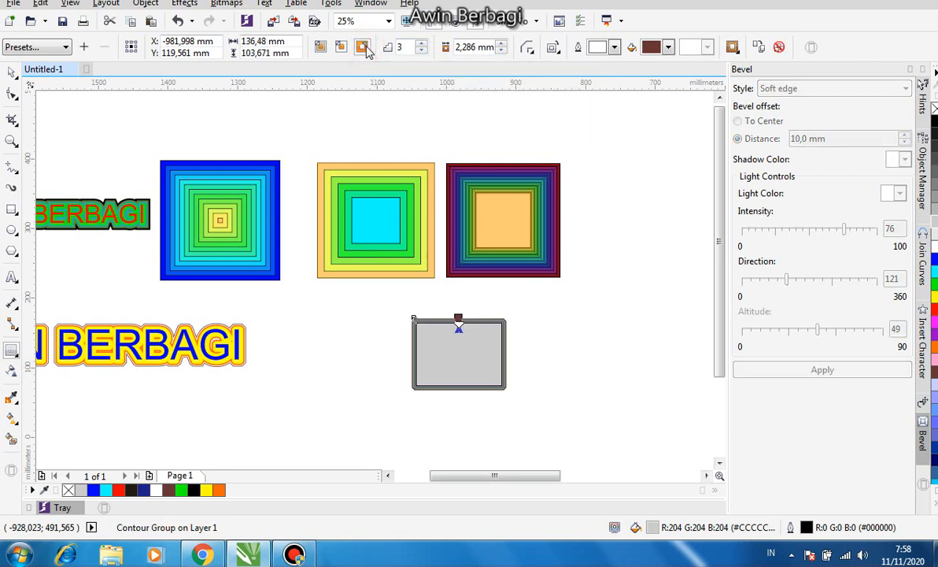
Increase the rectangle's contour to 5 steps and switch it to mitered corners
scroll(525, 355, up, 1)
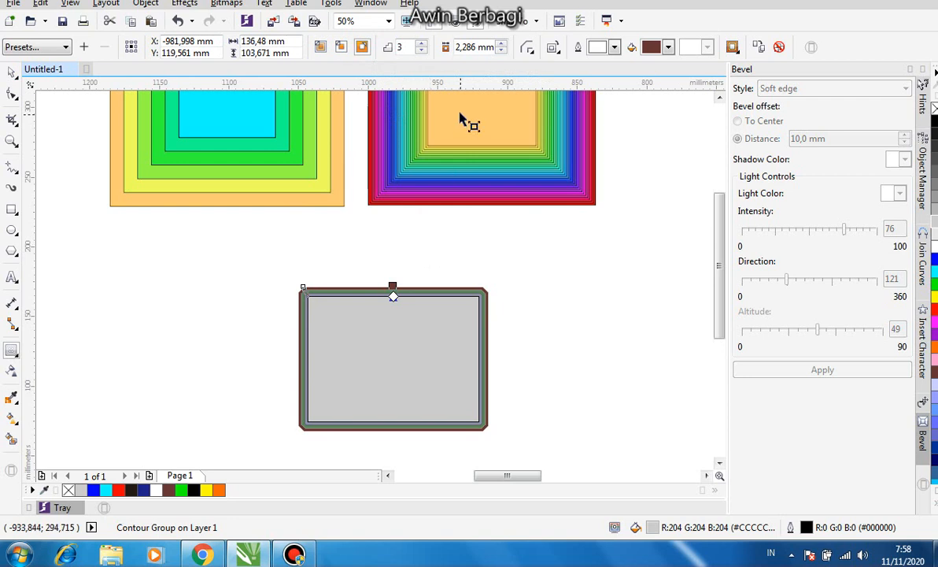
click(422, 44)
click(421, 45)
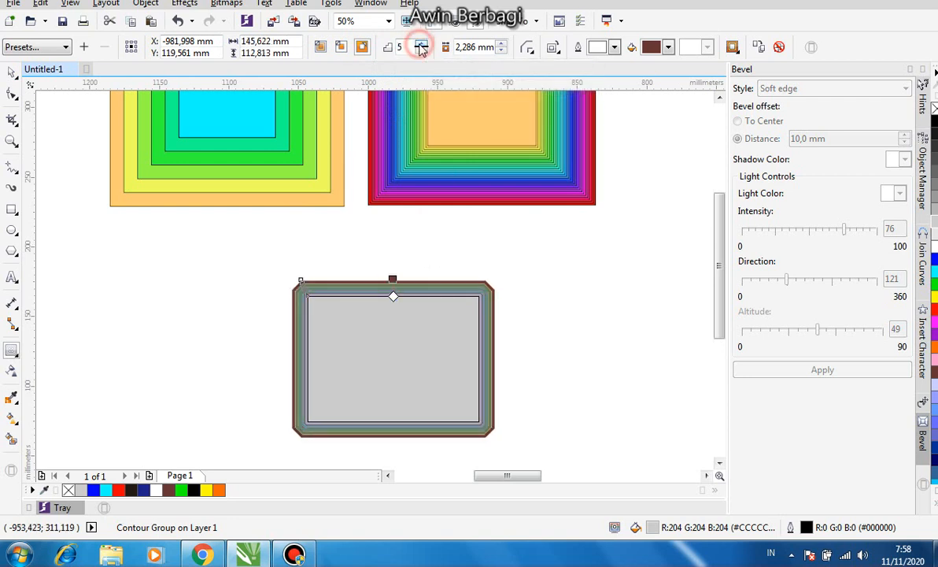
click(530, 49)
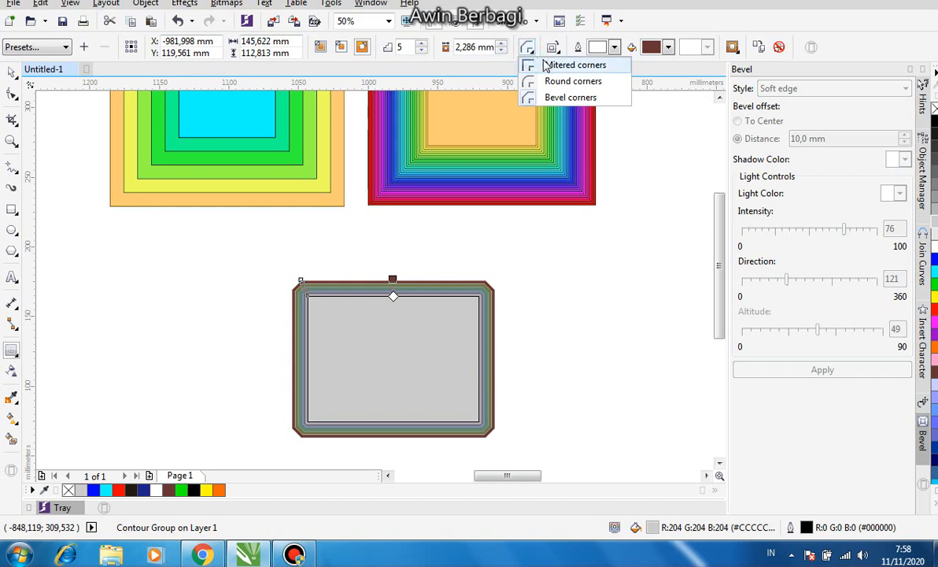
click(544, 63)
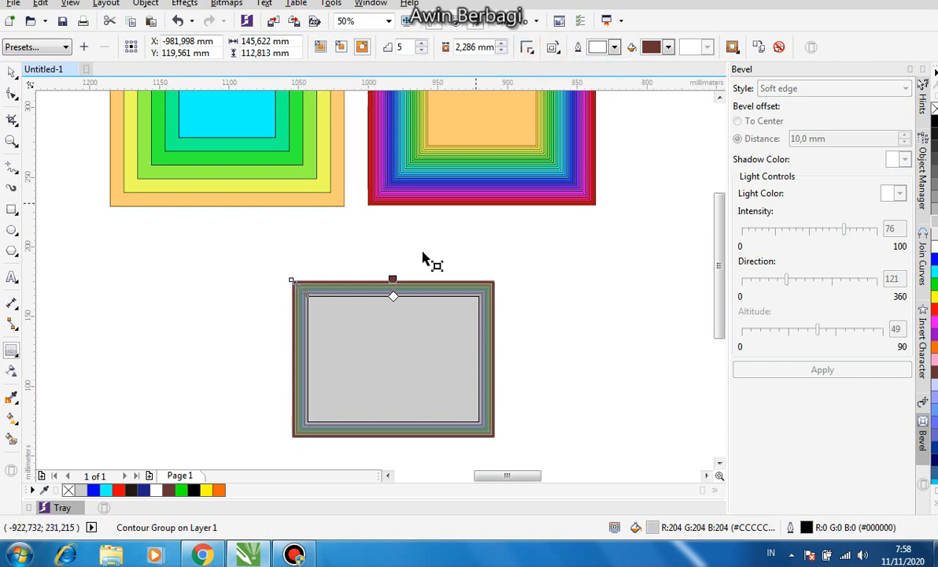
Widen the rectangle's contour offset to 2.73 mm and reduce it to 1.23 mm
scroll(397, 291, up, 1)
scroll(718, 258, down, 3)
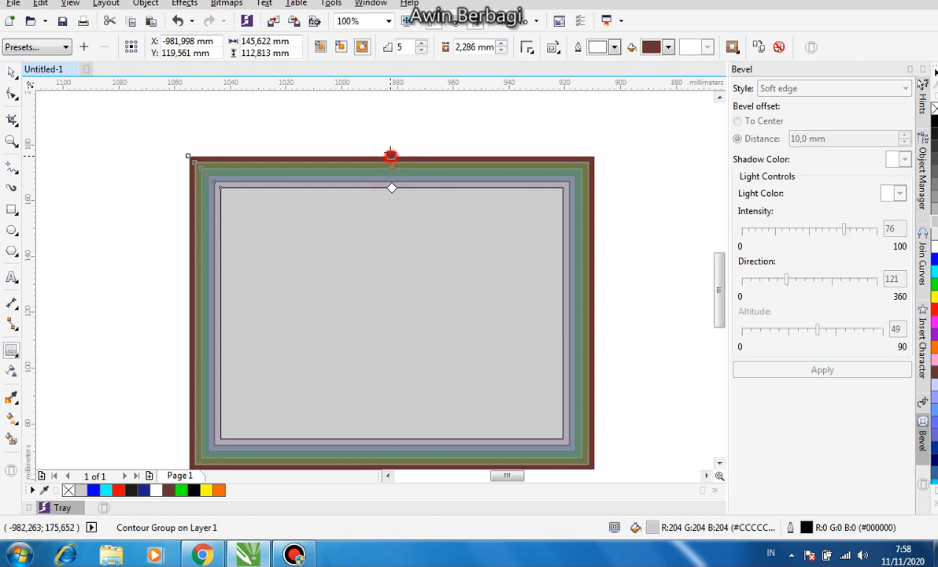
mouse_move(391, 155)
mouse_down()
mouse_move(391, 124)
mouse_move(391, 148)
mouse_up()
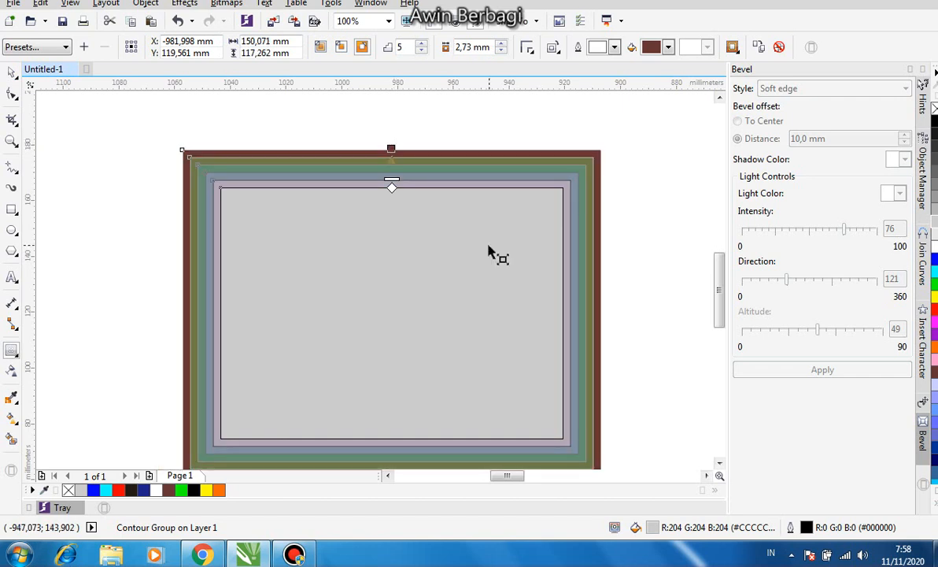
click(501, 50)
click(501, 51)
click(501, 51)
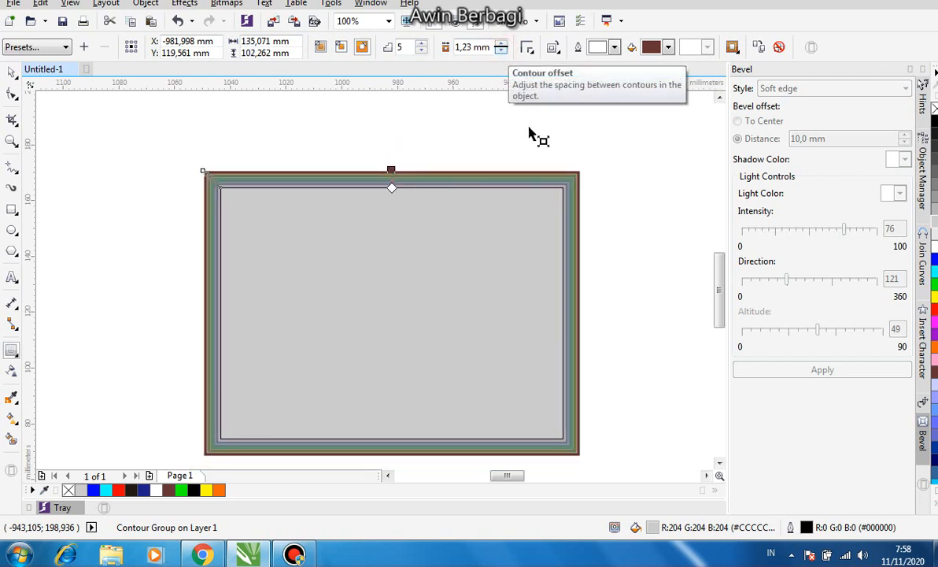
Increase the rectangle's contour offset to 4.73 mm
click(501, 45)
click(502, 45)
click(501, 45)
click(501, 45)
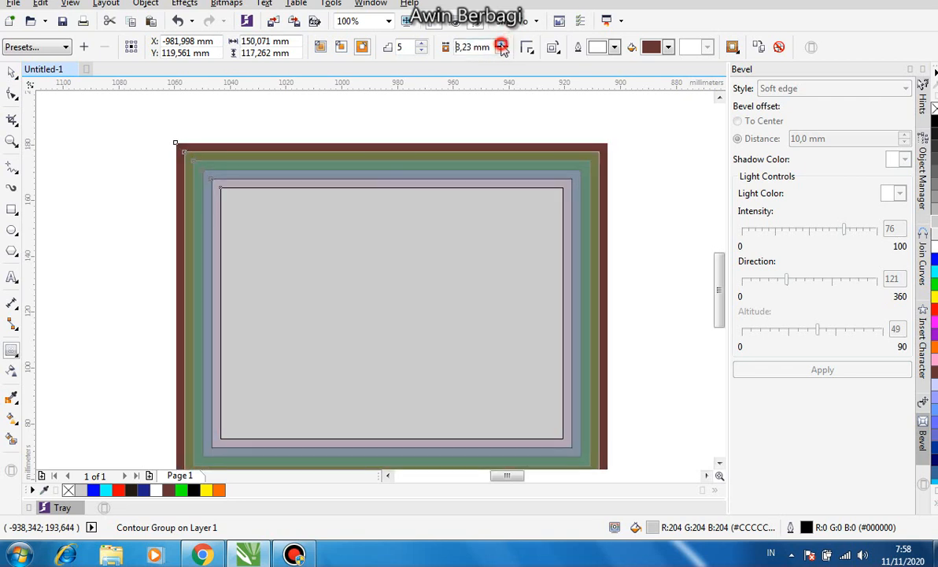
click(501, 45)
click(501, 45)
click(501, 45)
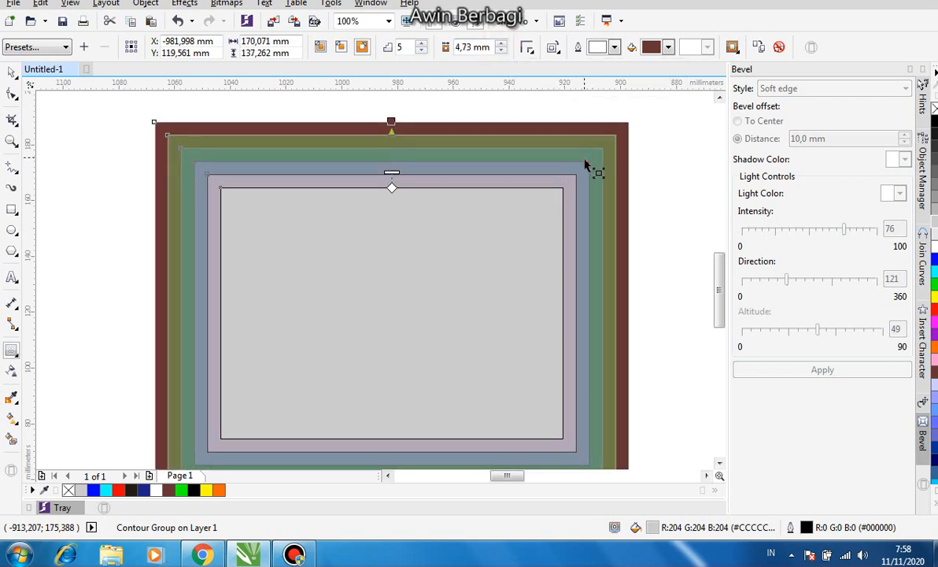
Reduce the rectangle's contour to 2 steps and deselect it
drag(723, 276, 723, 282)
scroll(693, 279, down, 1)
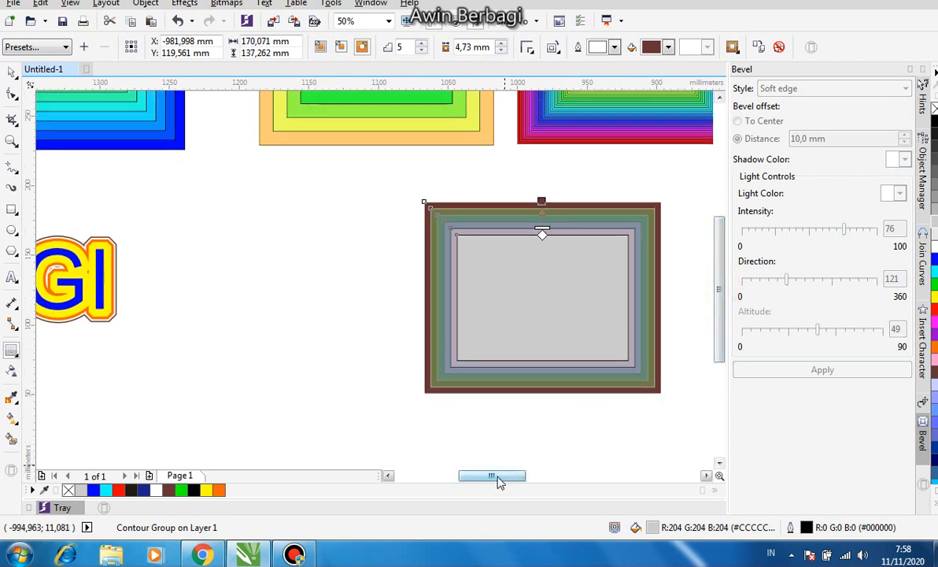
drag(498, 478, 516, 480)
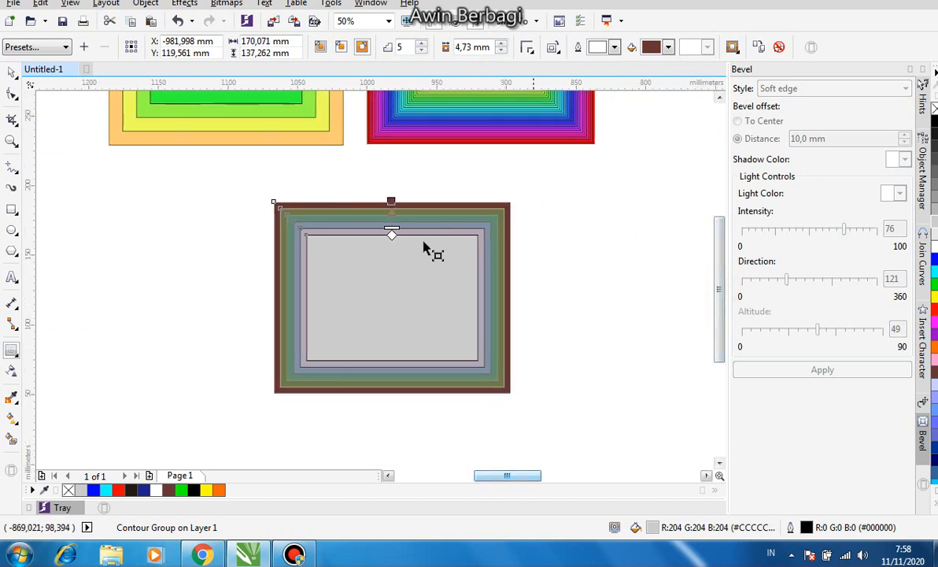
click(422, 52)
click(422, 51)
click(422, 51)
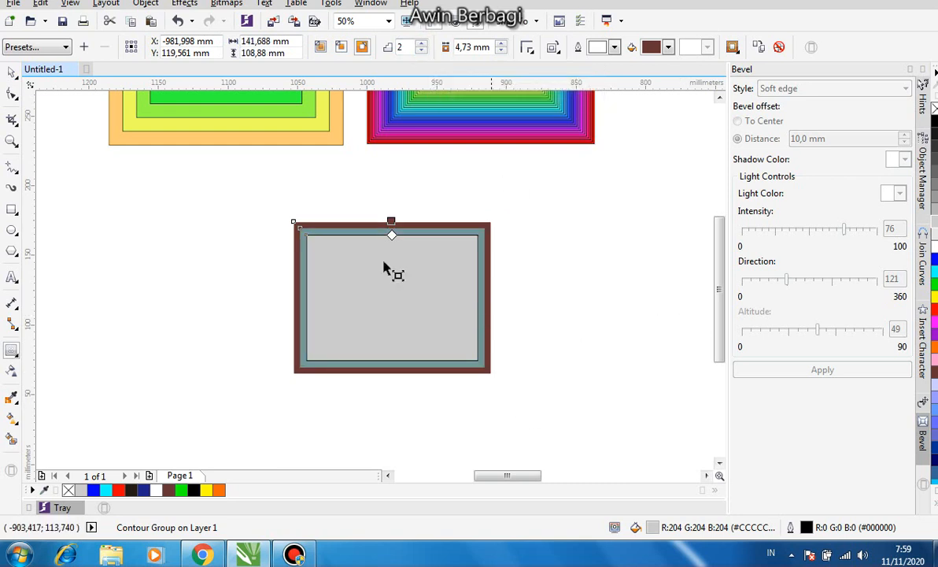
click(11, 72)
click(555, 273)
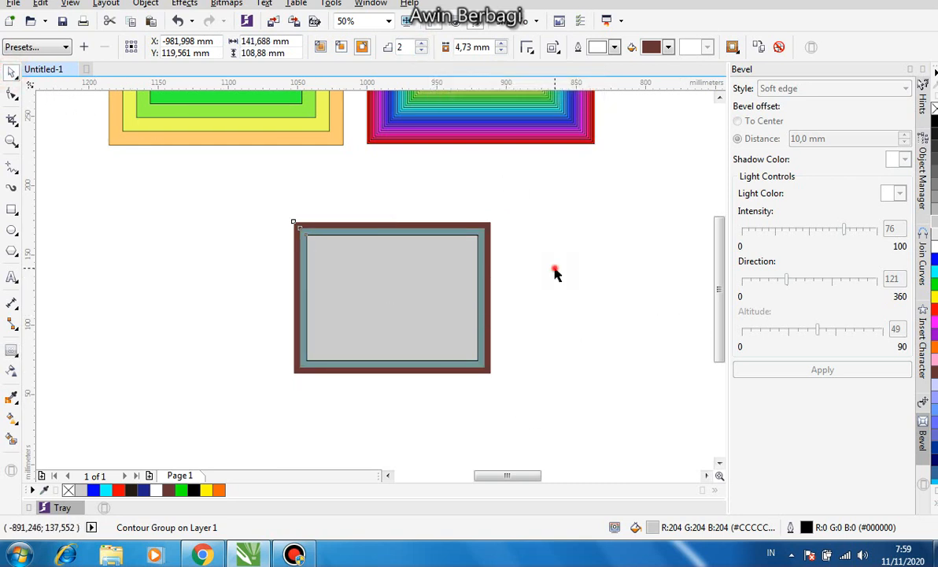
Break the rectangle's contour group apart and ungroup the resulting objects
mouse_move(720, 315)
mouse_down()
mouse_move(719, 298)
mouse_move(720, 315)
mouse_up()
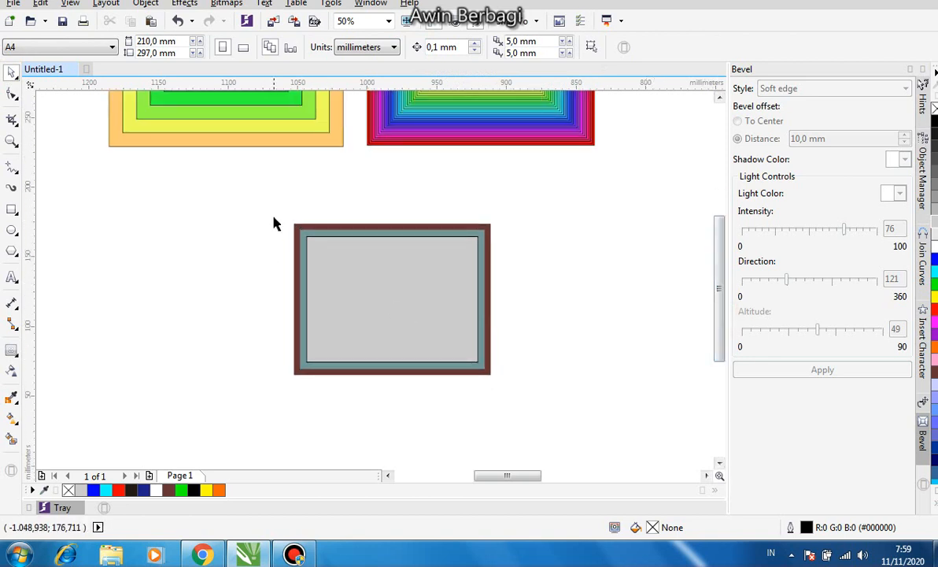
click(369, 231)
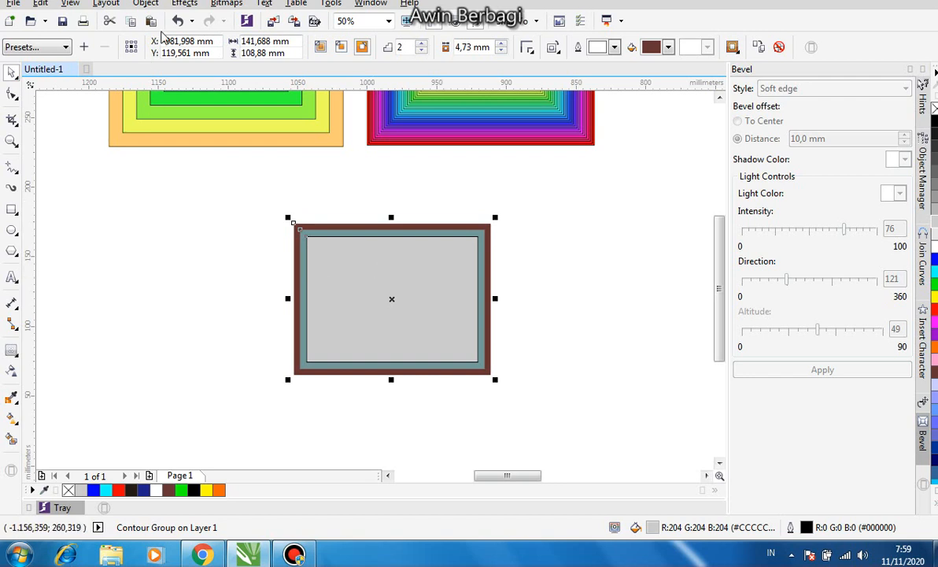
click(145, 3)
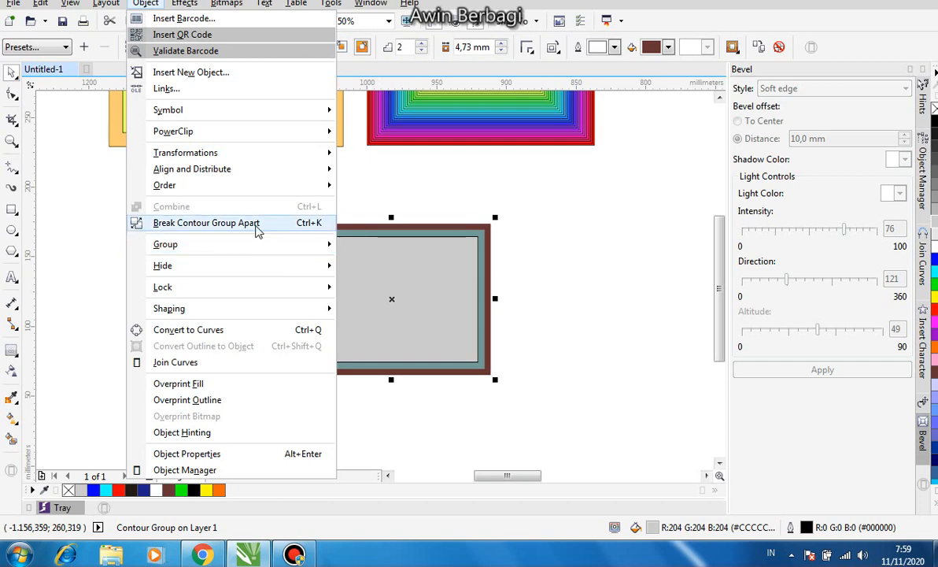
click(255, 223)
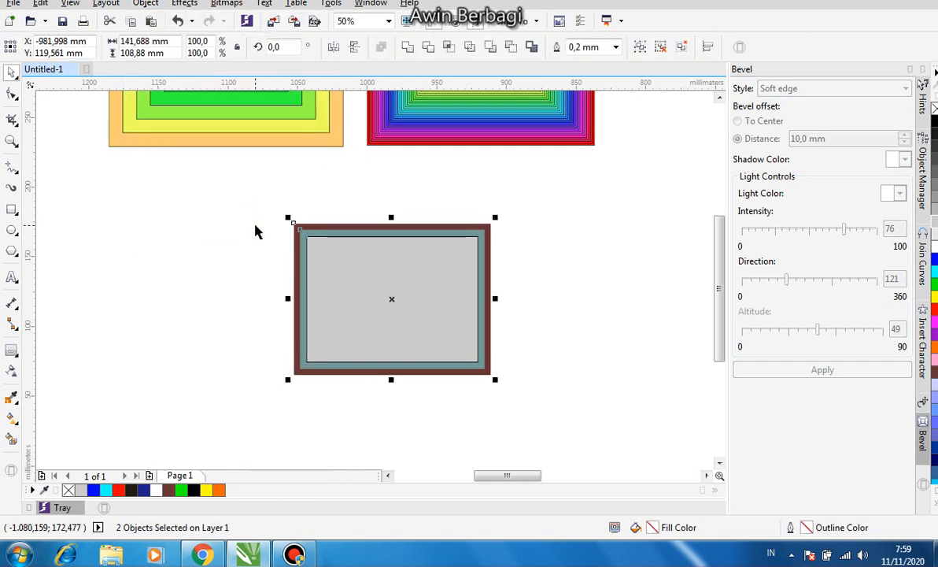
click(147, 4)
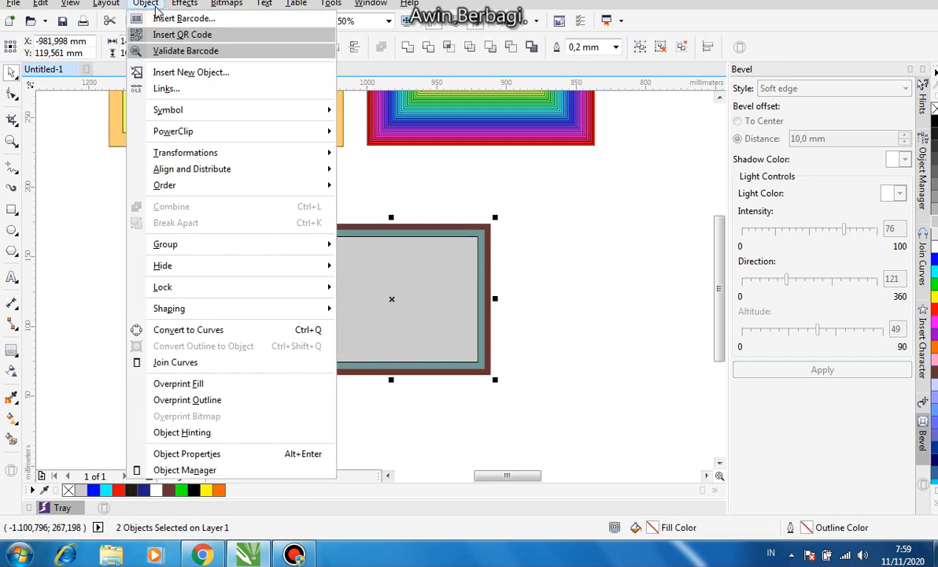
mouse_move(315, 246)
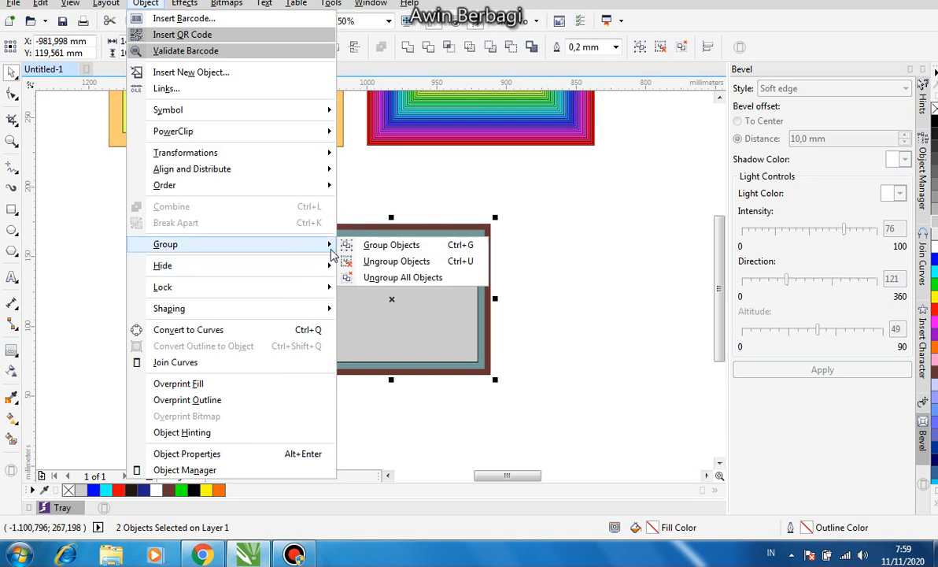
click(414, 263)
click(608, 254)
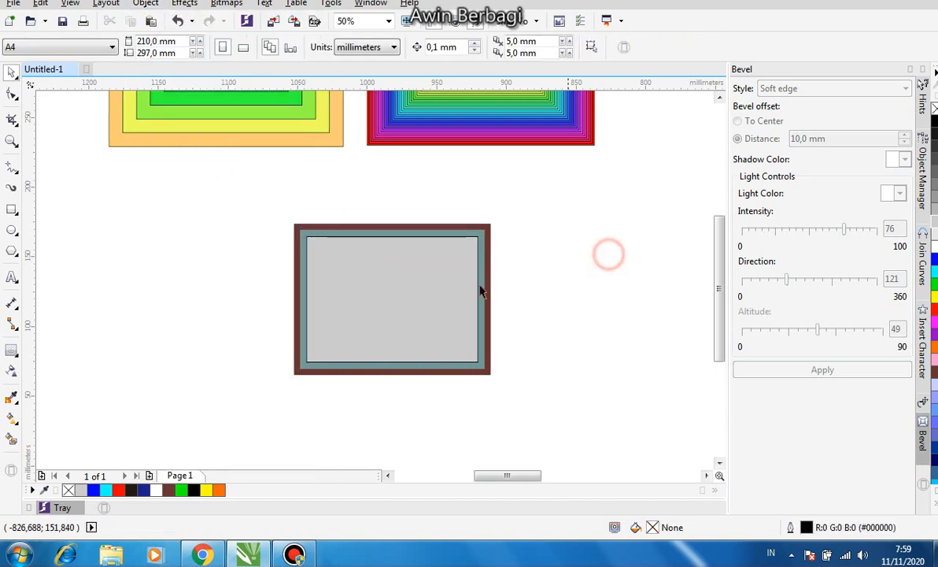
Fill the inner rectangle with white and the contour shape between it and the brown frame with pink
click(420, 274)
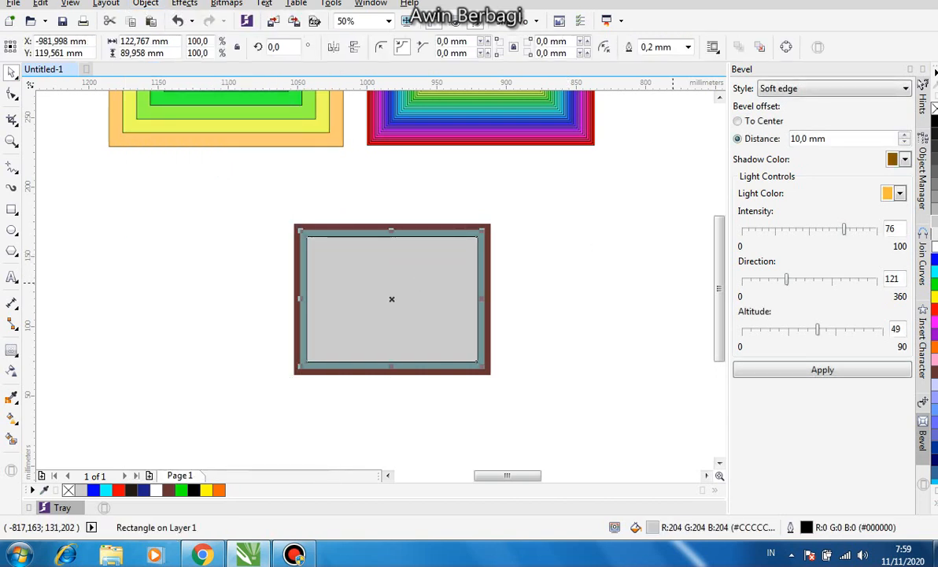
click(654, 242)
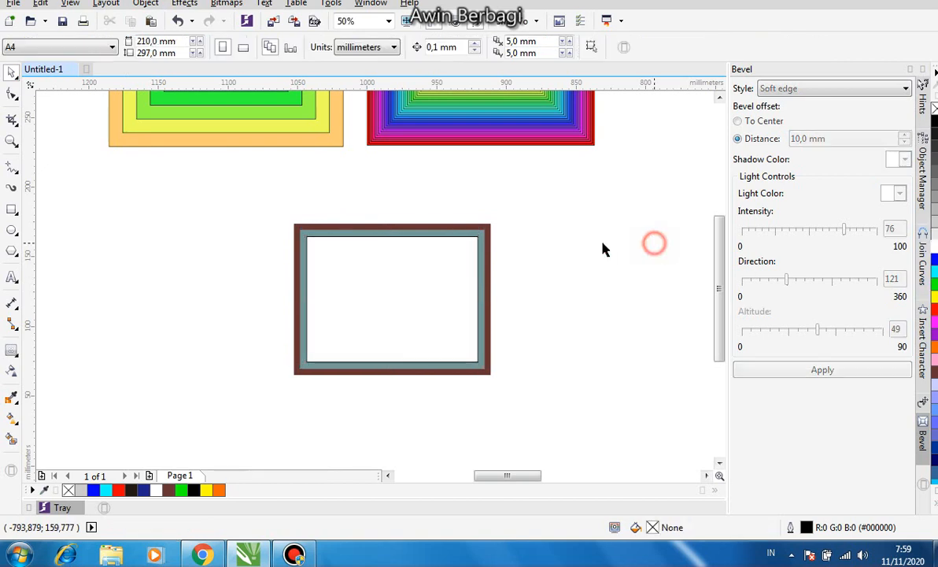
click(479, 233)
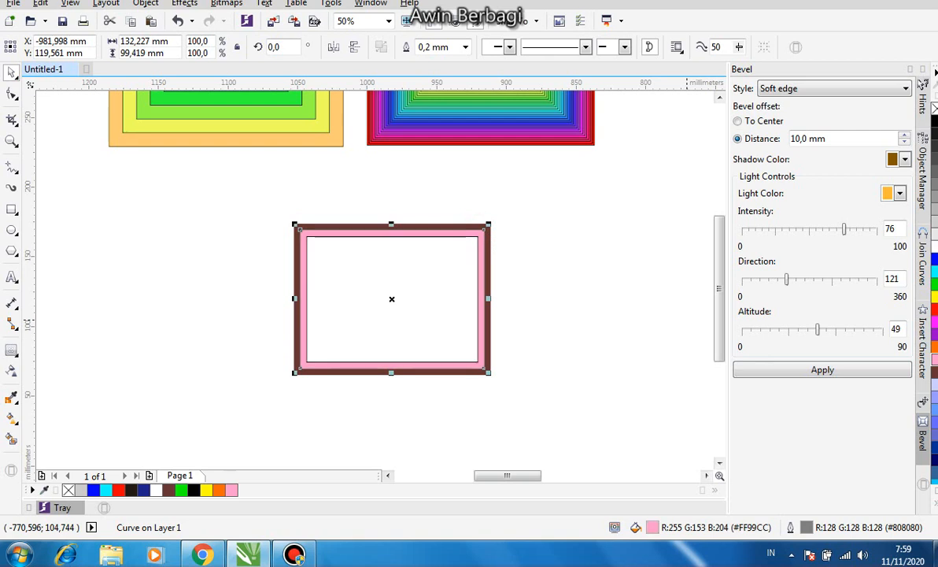
click(582, 283)
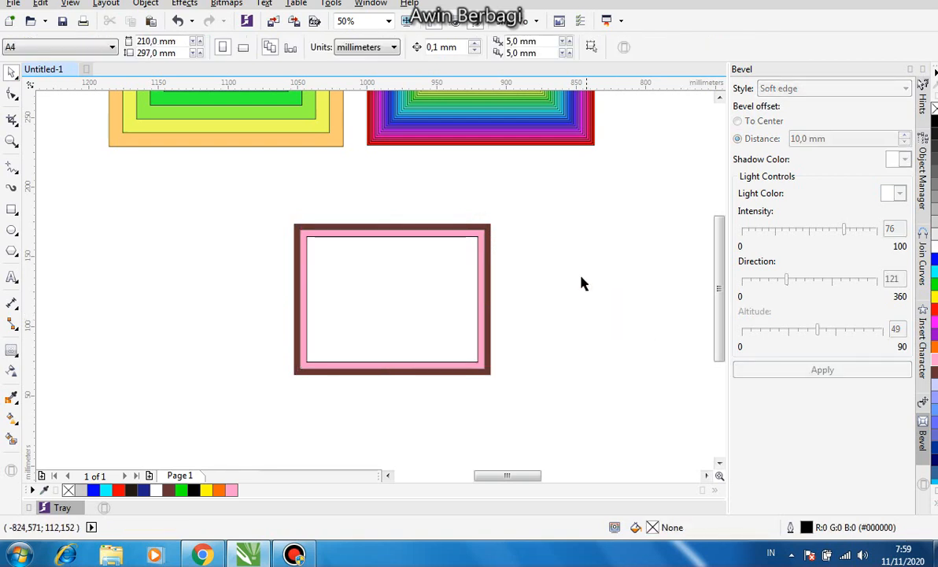
Select the outer brown frame and open the Bevel effect settings for it
click(487, 228)
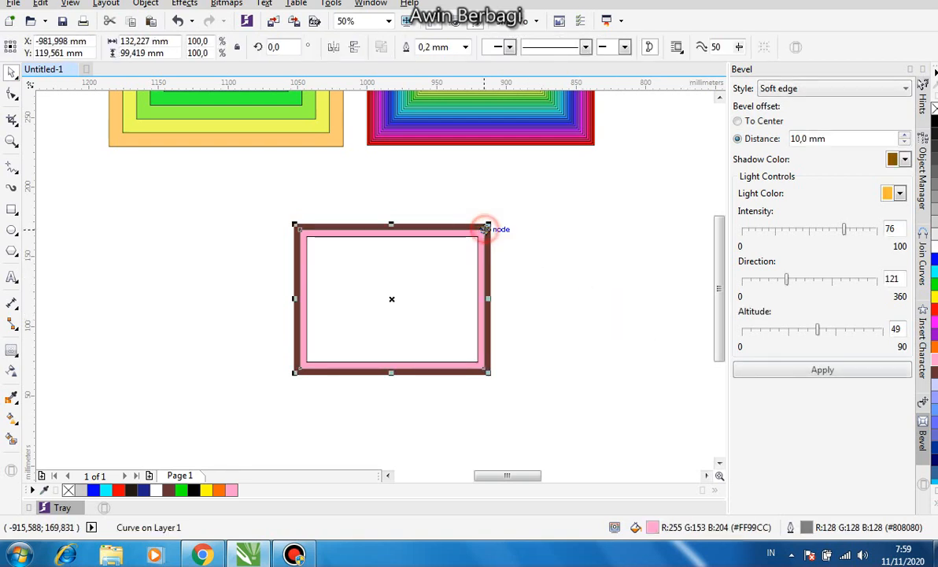
click(561, 262)
click(490, 226)
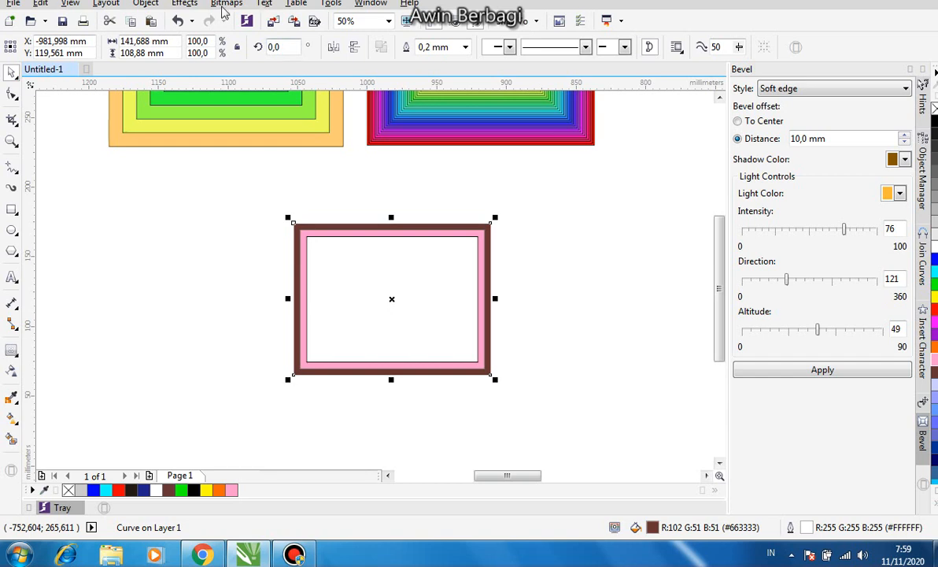
click(149, 4)
mouse_move(178, 8)
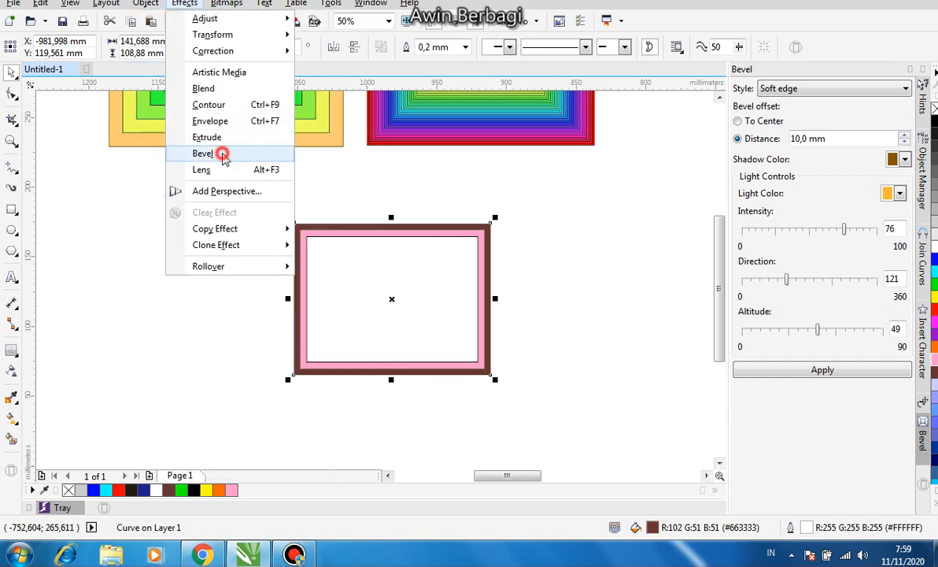
click(222, 155)
key(alt+F9)
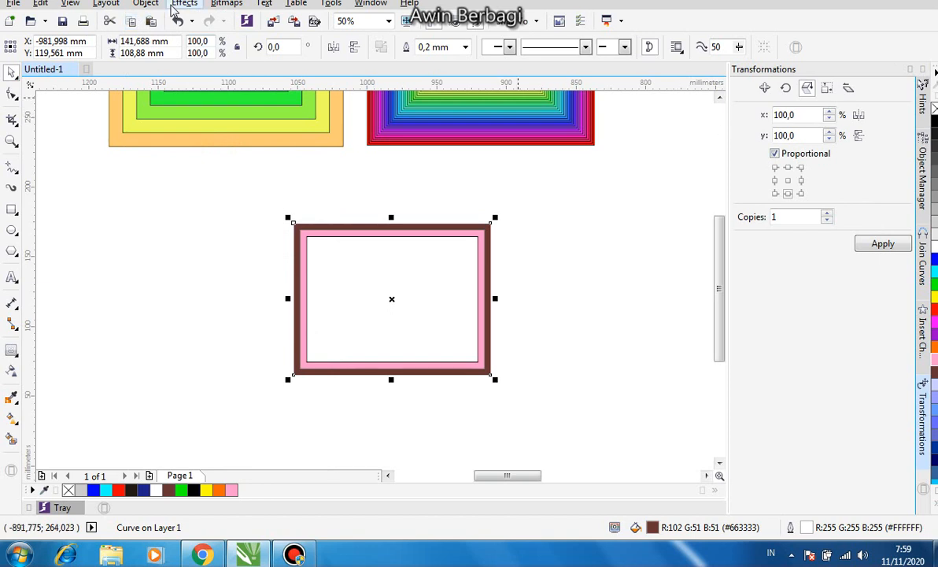
click(176, 5)
click(224, 153)
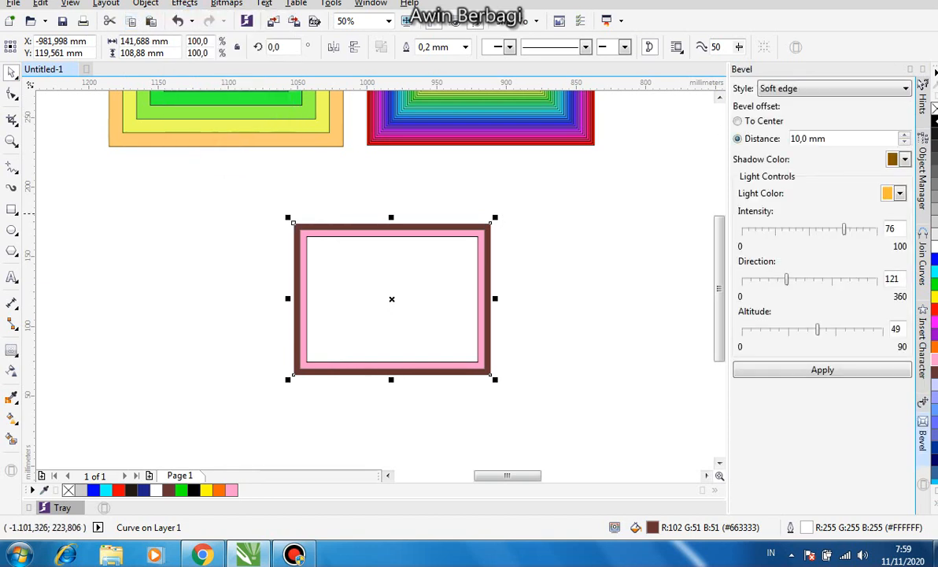
Apply a Soft edge bevel with a 10 mm distance, brown shadow color and orange light color to the brown frame
click(819, 90)
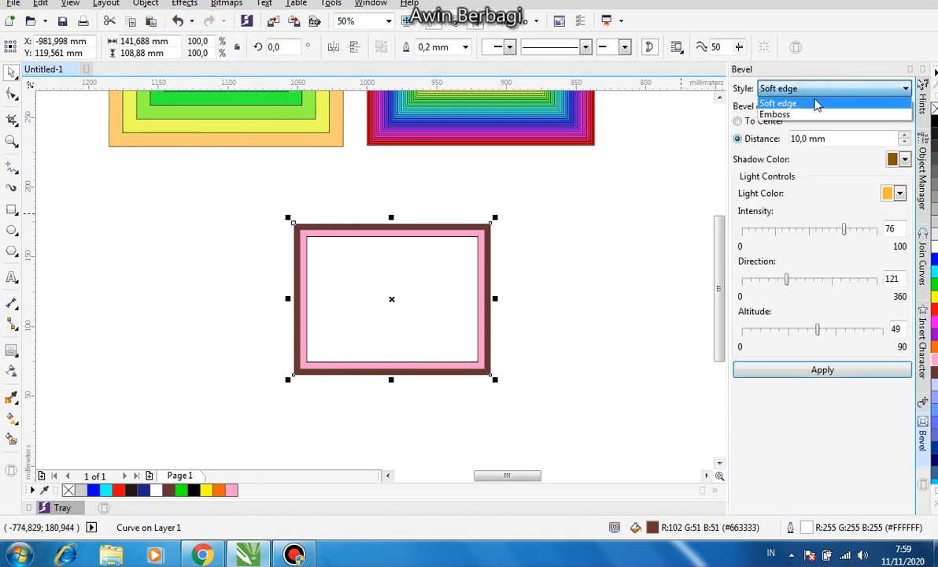
click(809, 104)
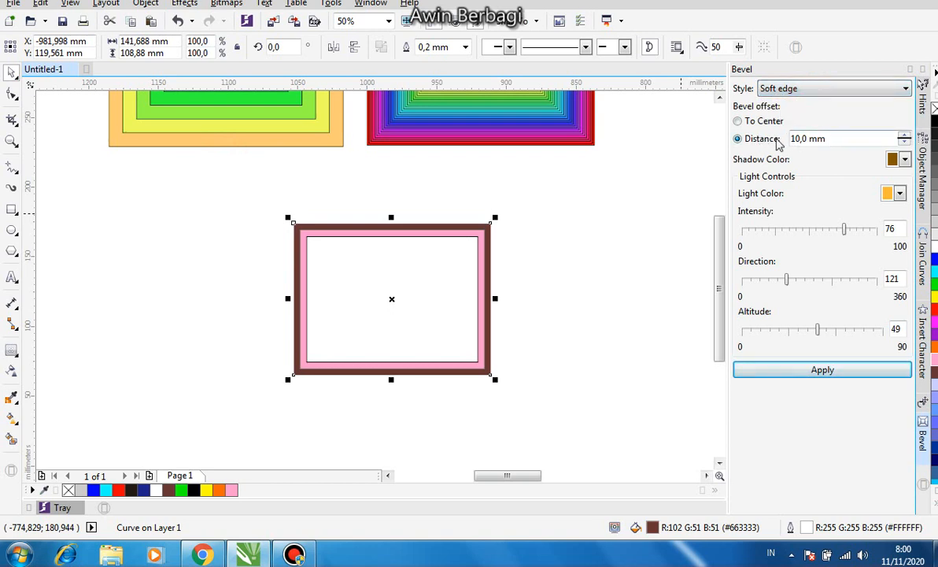
click(746, 122)
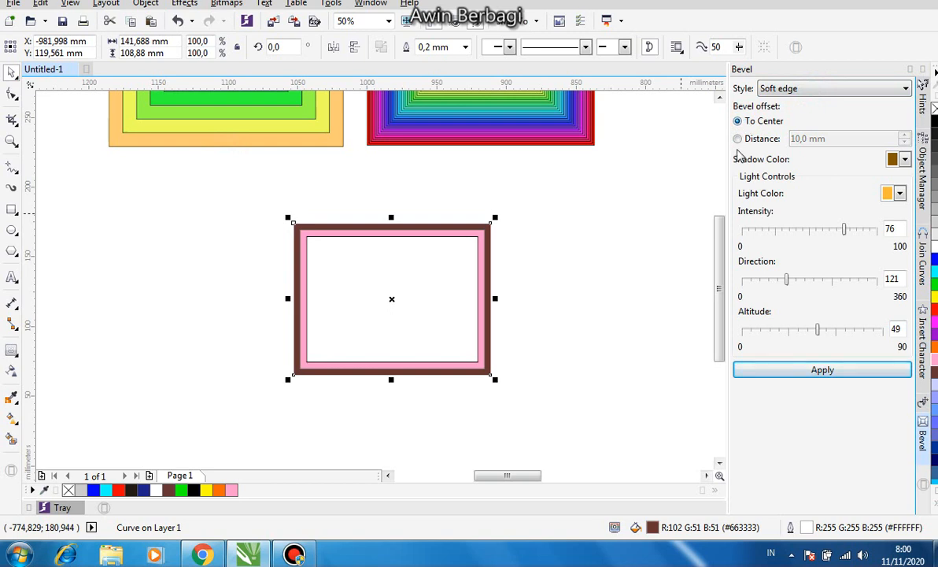
click(738, 140)
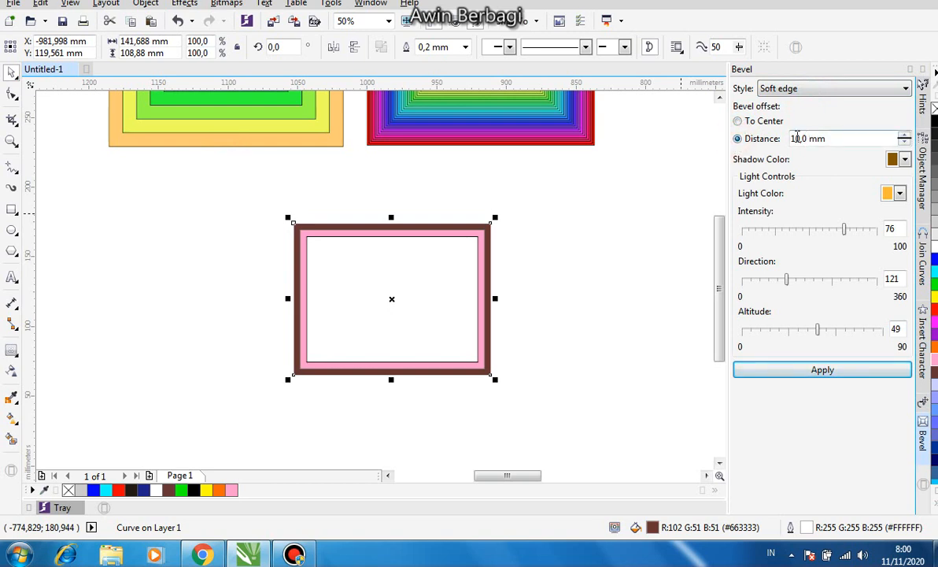
click(905, 159)
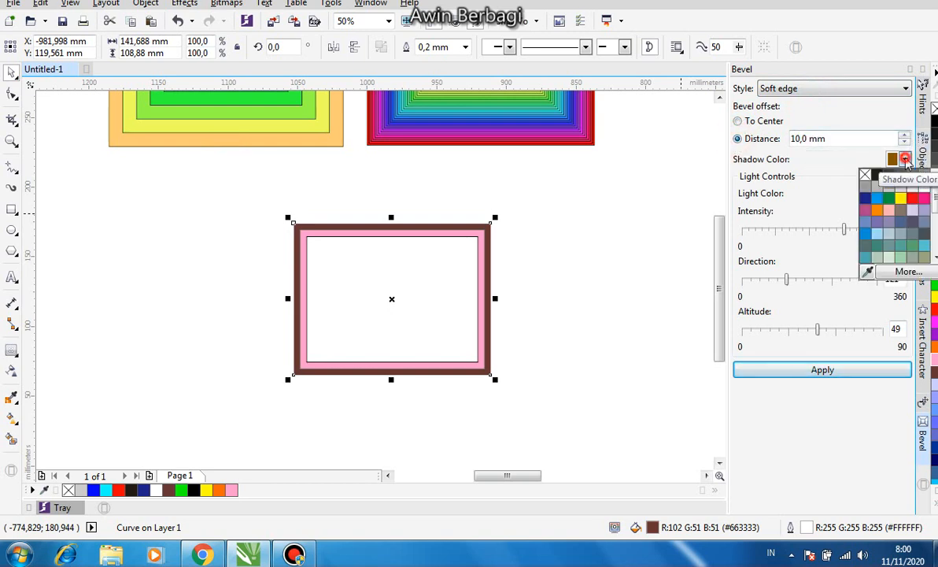
click(905, 160)
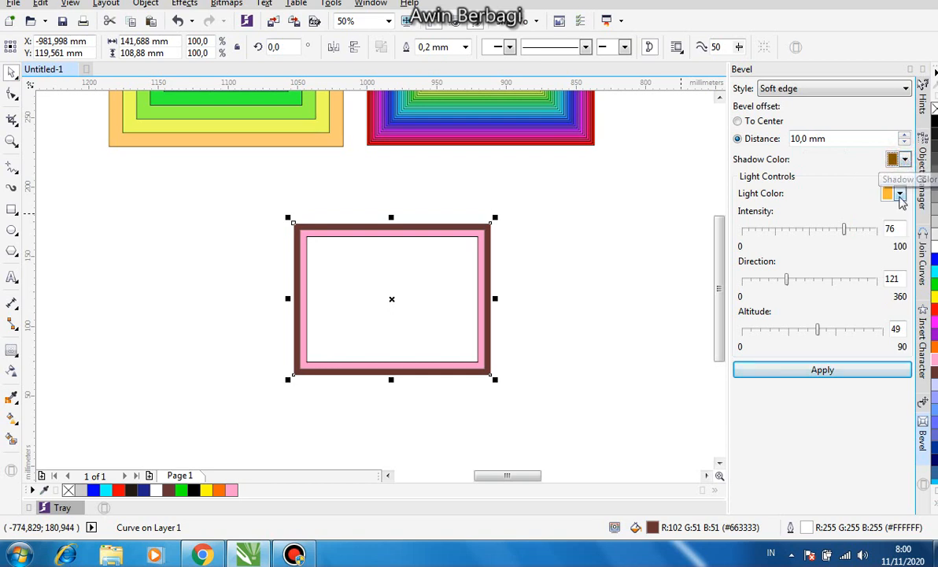
click(902, 195)
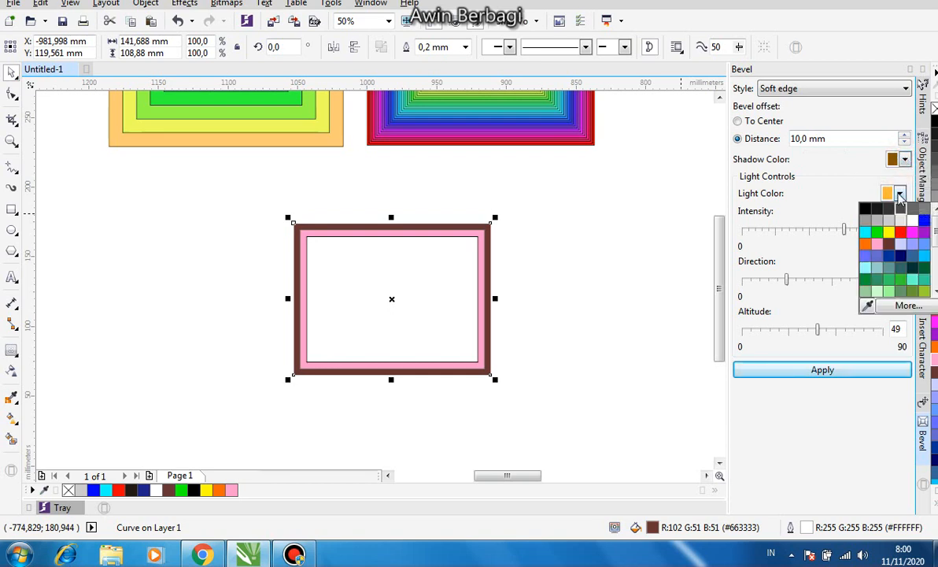
click(899, 203)
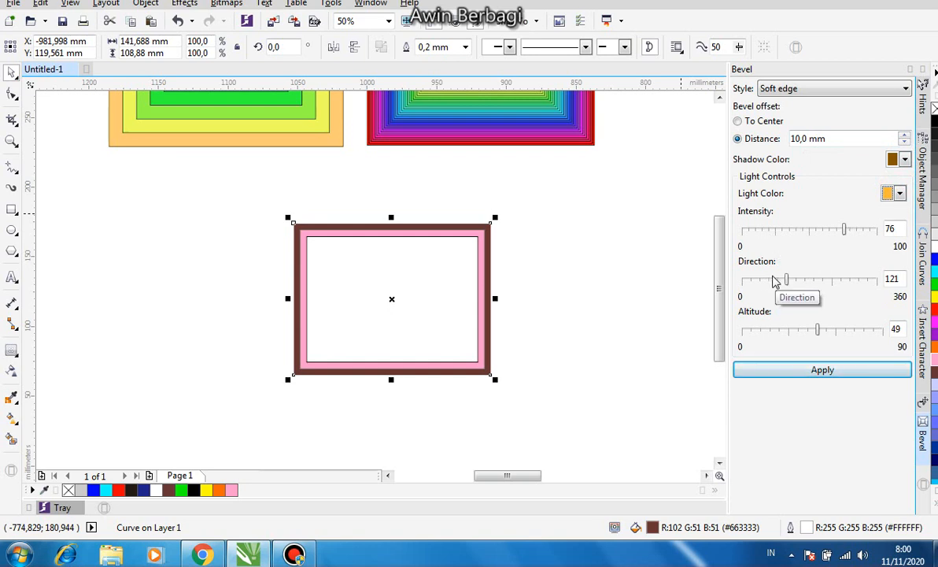
click(815, 370)
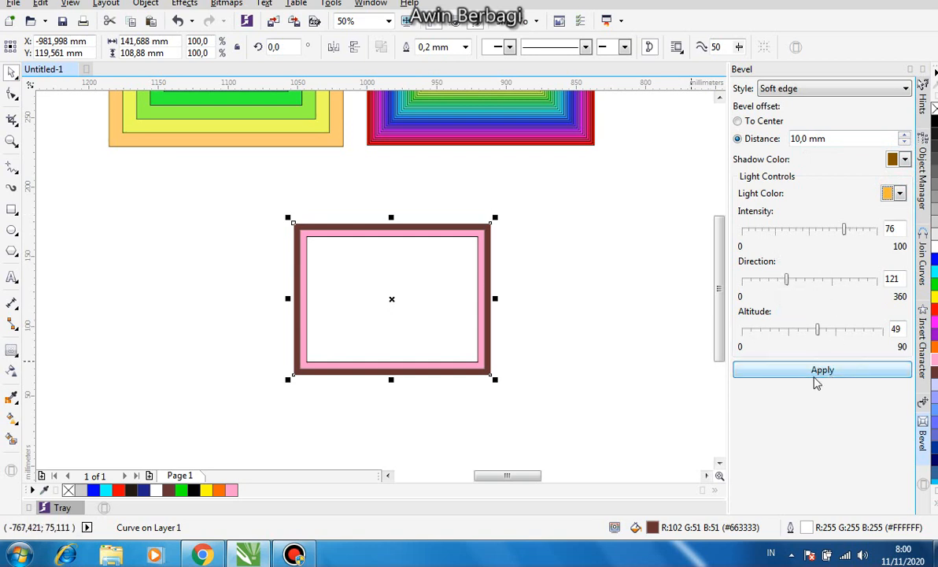
scroll(527, 351, up, 2)
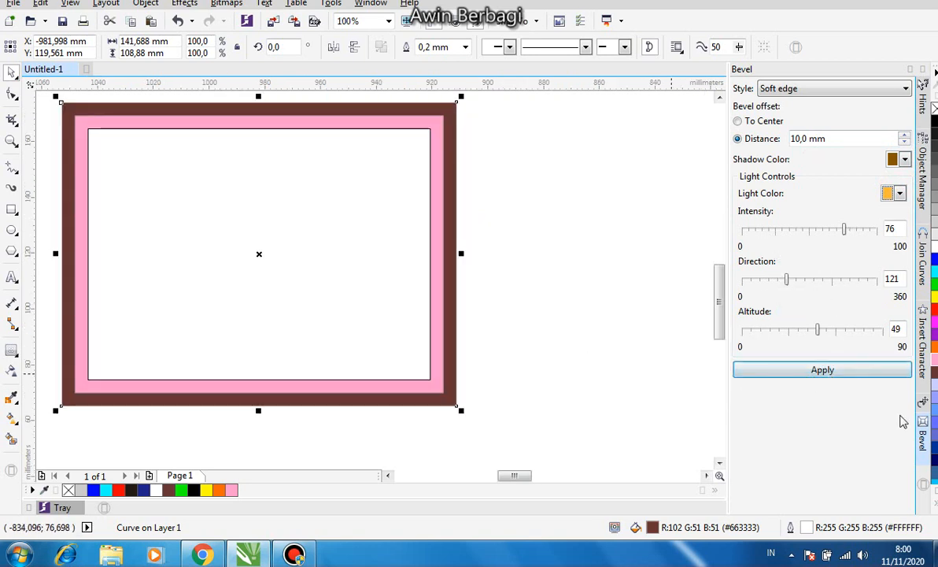
click(842, 370)
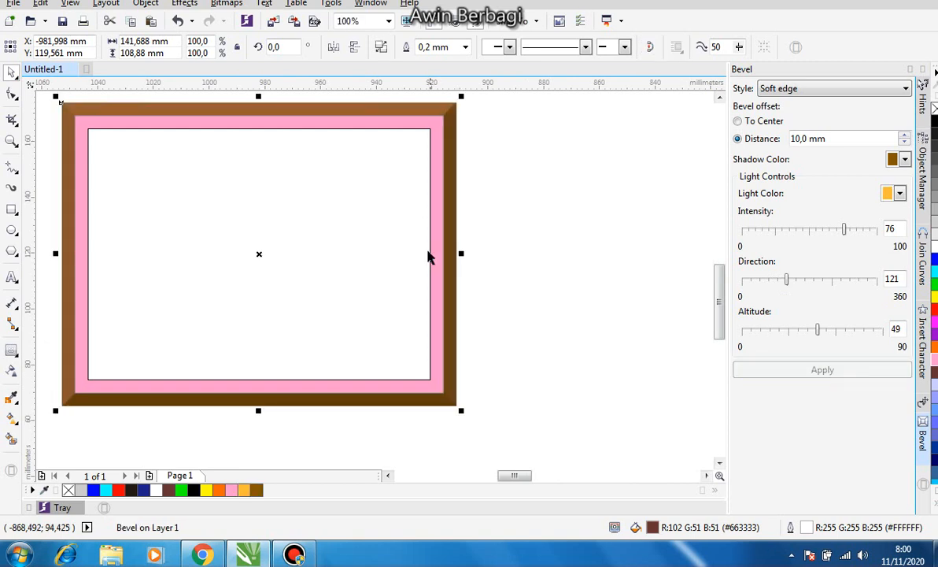
Examine the mitred corner of the bevelled frame up close and compare it with the whole frame
drag(716, 312, 719, 284)
scroll(461, 272, up, 2)
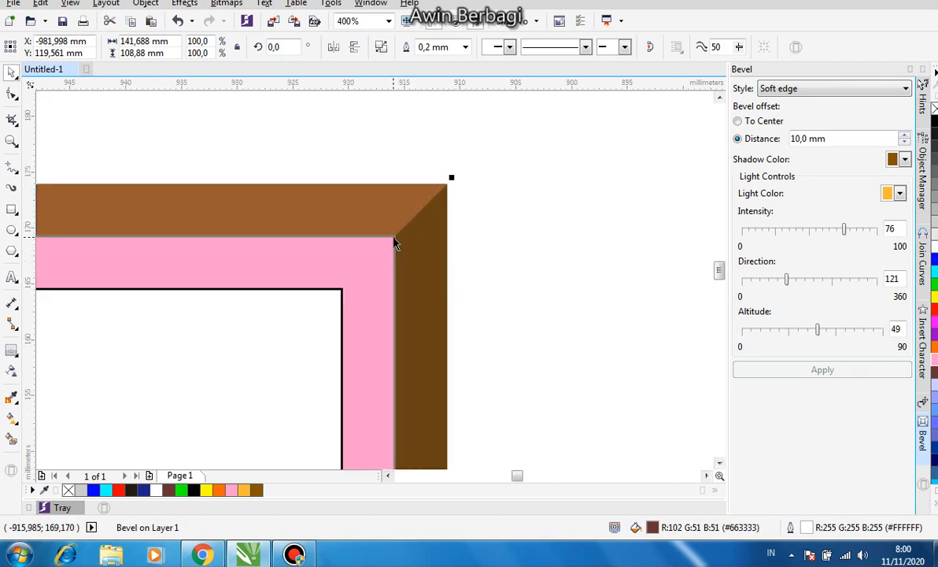
scroll(396, 245, down, 3)
scroll(229, 252, up, 1)
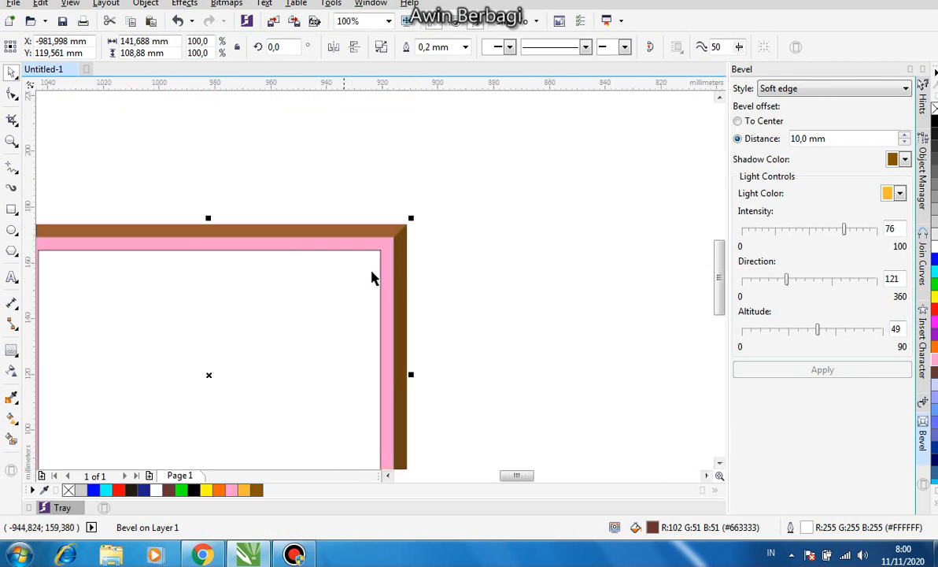
scroll(450, 266, down, 2)
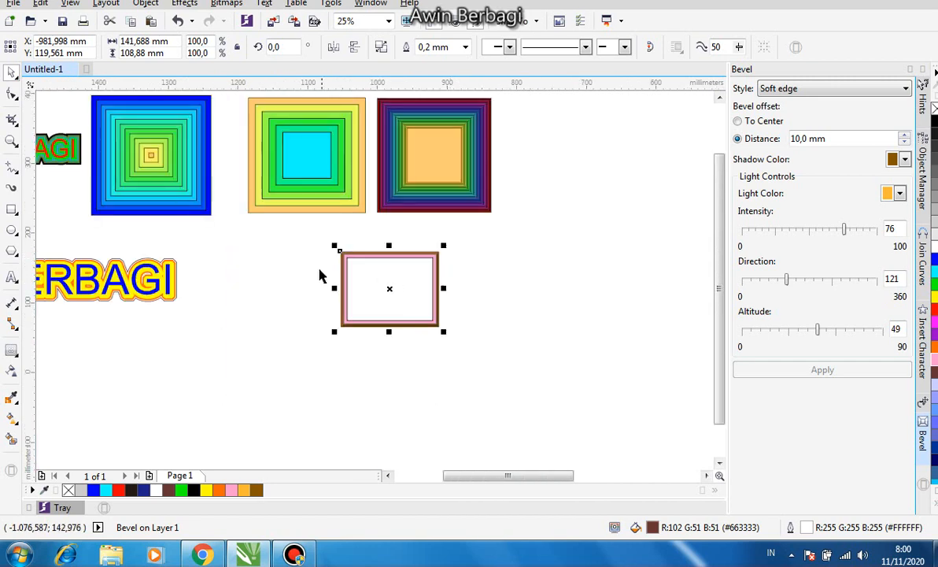
scroll(322, 274, up, 1)
scroll(320, 275, down, 1)
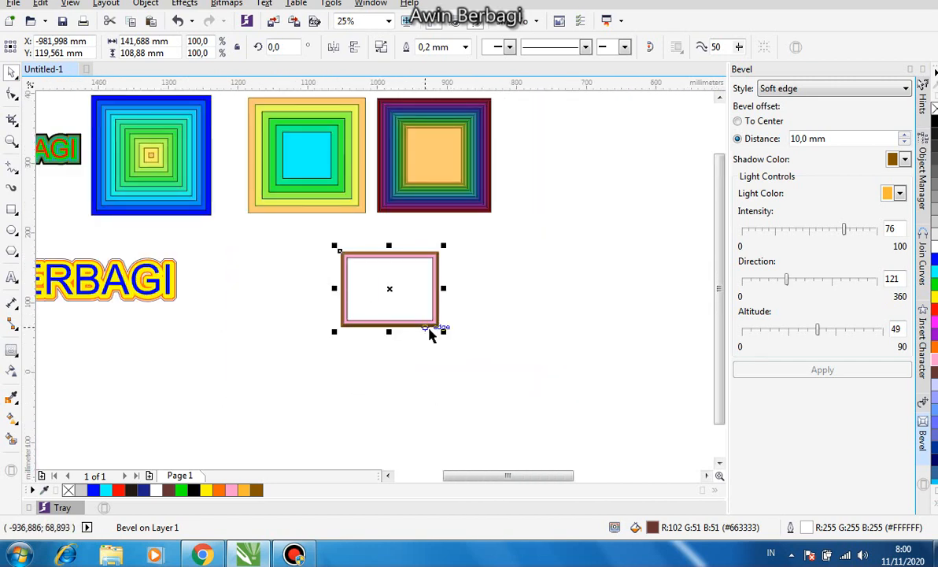
Try to enlarge only the bevelled outer frame to about 192 percent and undo the scaling
mouse_move(443, 332)
mouse_down()
mouse_move(530, 387)
mouse_move(535, 403)
mouse_up()
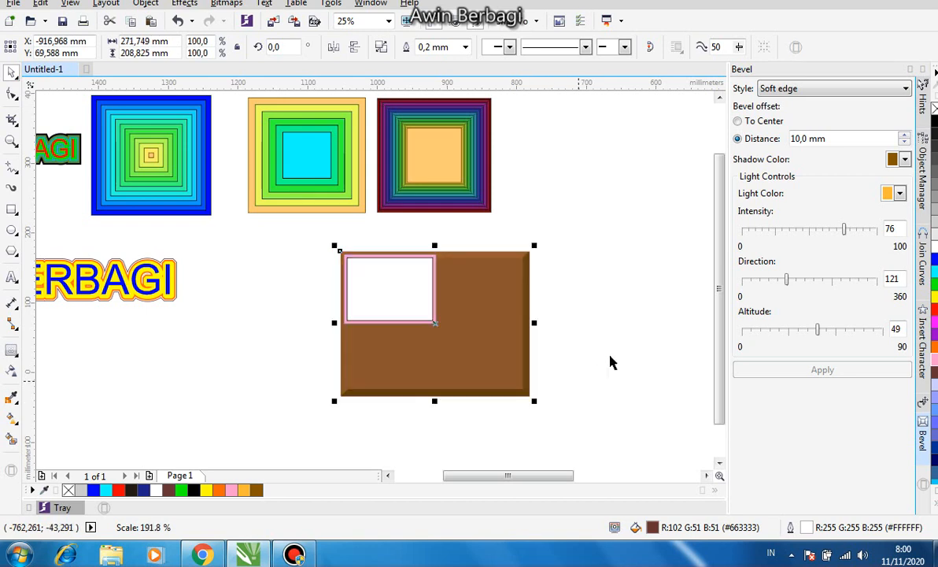
key(ctrl+z)
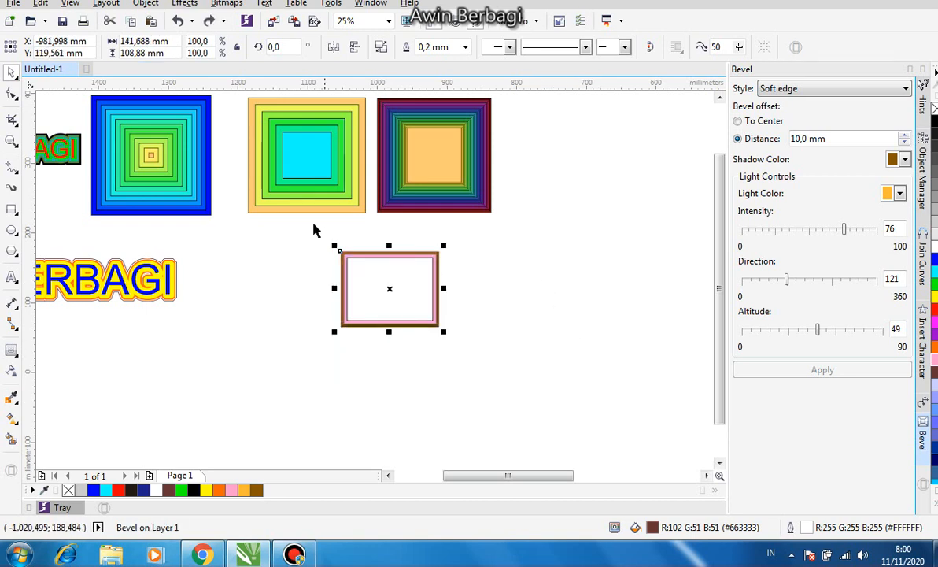
Select all parts of the frame, scale them together to about 207 percent, roughly 294 by 226 mm, and deselect them
drag(304, 225, 549, 364)
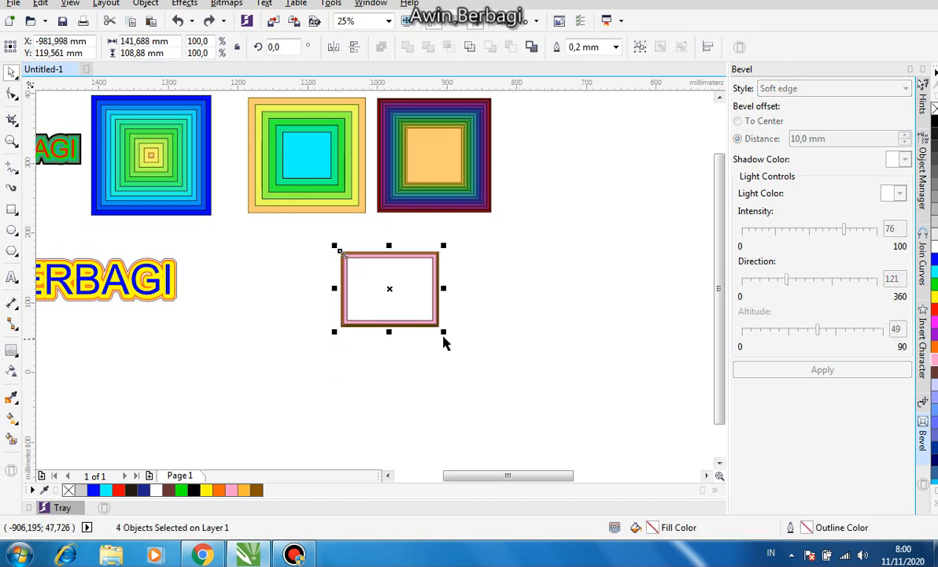
drag(445, 333, 559, 413)
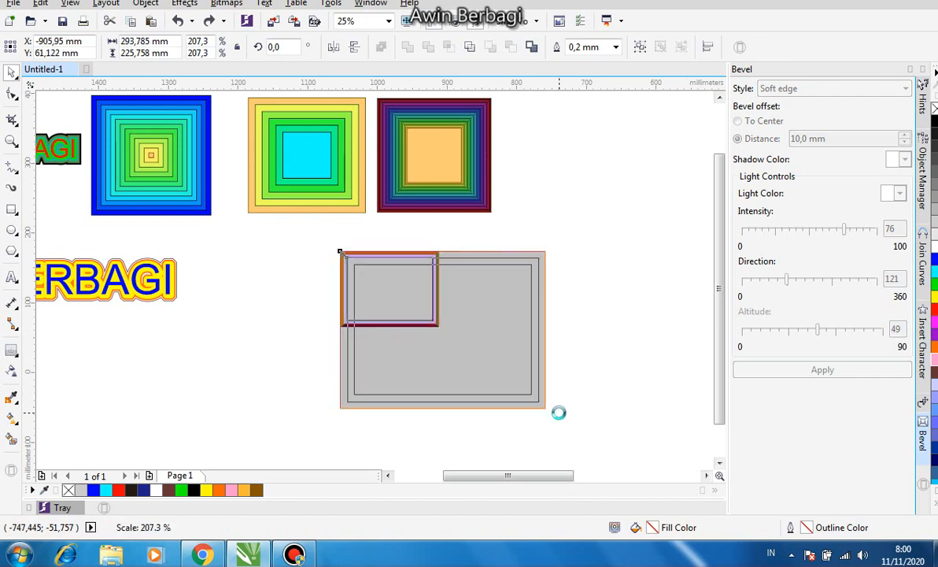
scroll(573, 350, up, 1)
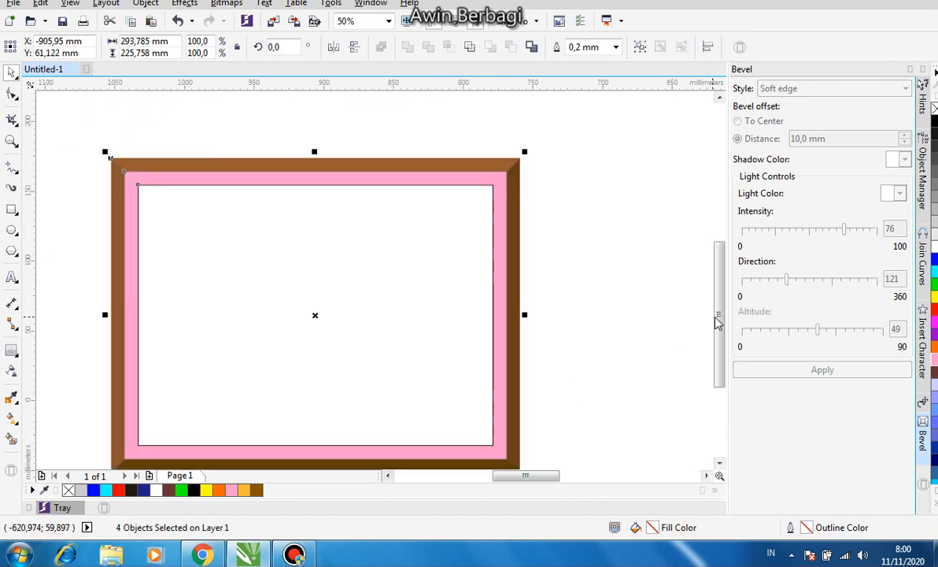
drag(718, 320, 721, 332)
click(640, 296)
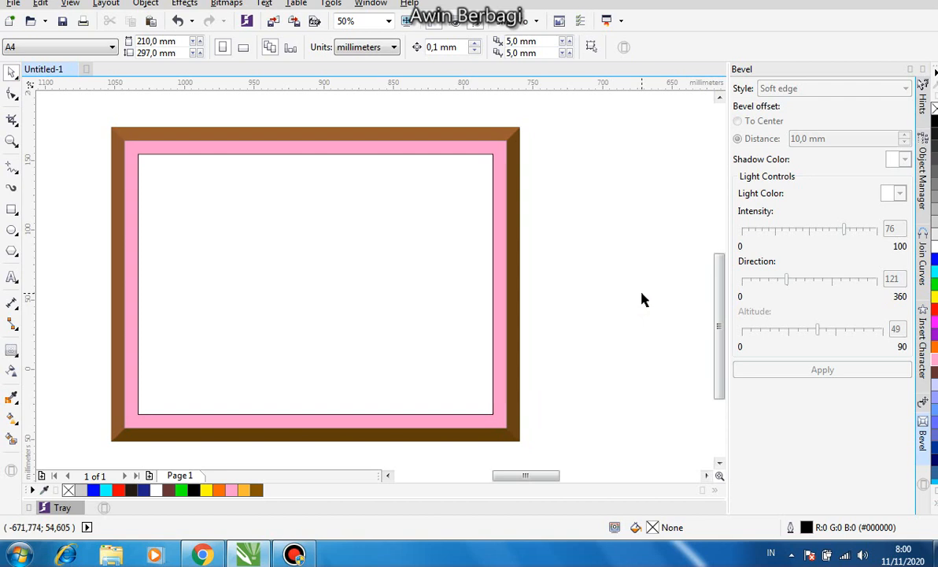
Review the contoured squares, the two outlined AWIN BERBAGI texts and the enlarged bevelled frame across the drawing
scroll(641, 299, down, 1)
scroll(708, 259, up, 1)
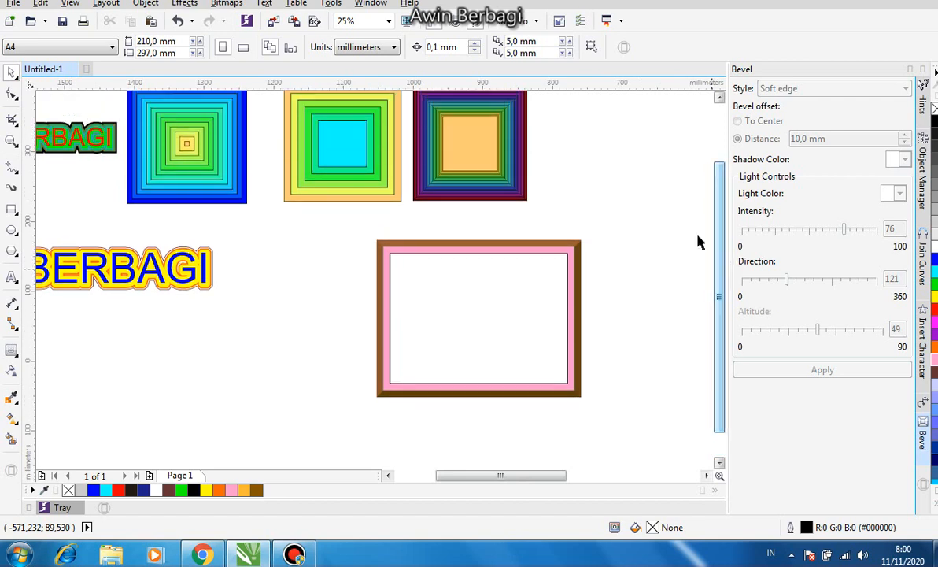
click(497, 165)
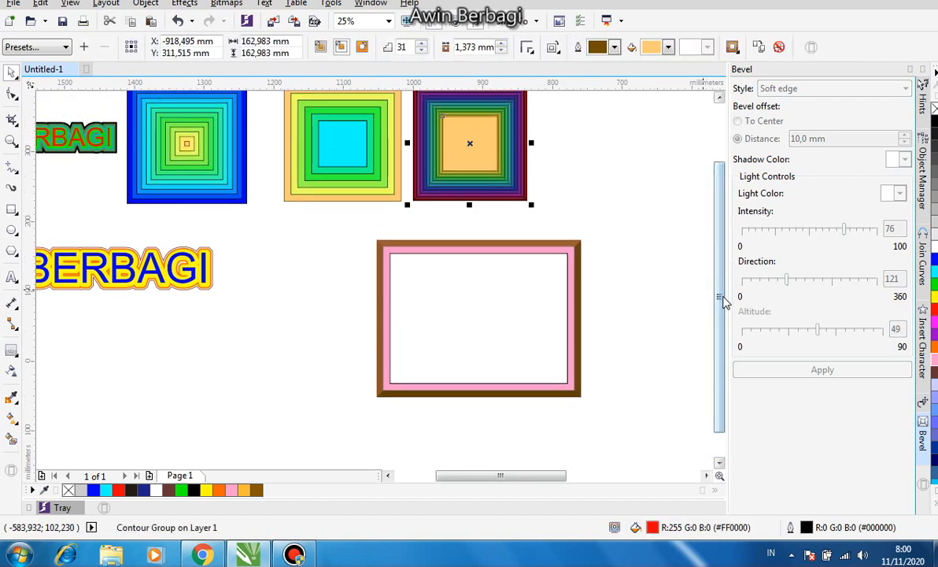
drag(722, 297, 722, 315)
drag(529, 476, 495, 483)
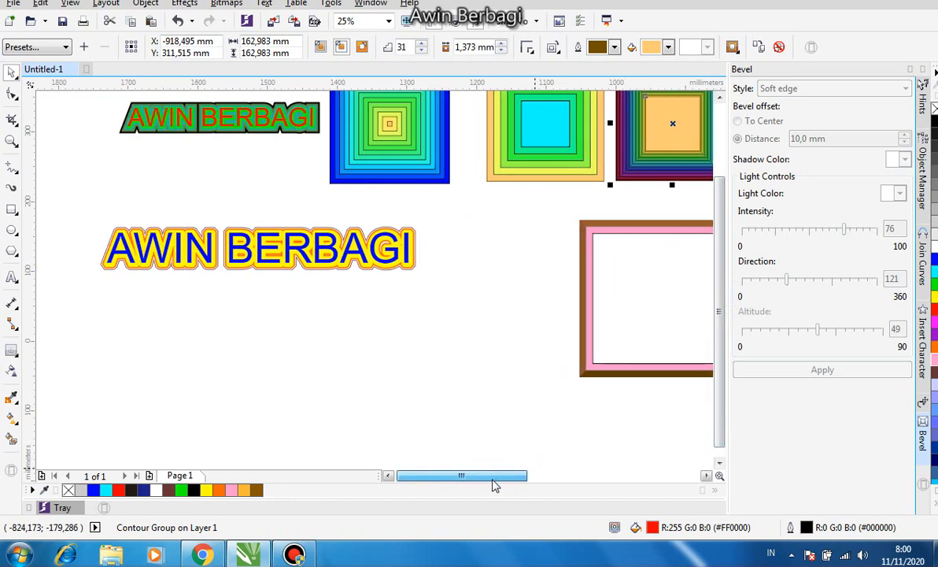
click(280, 343)
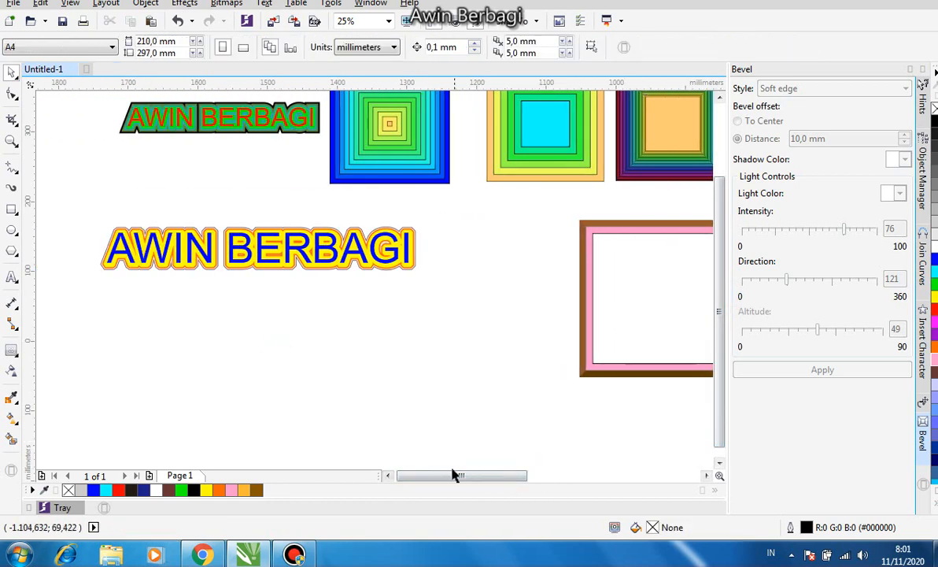
drag(478, 477, 547, 476)
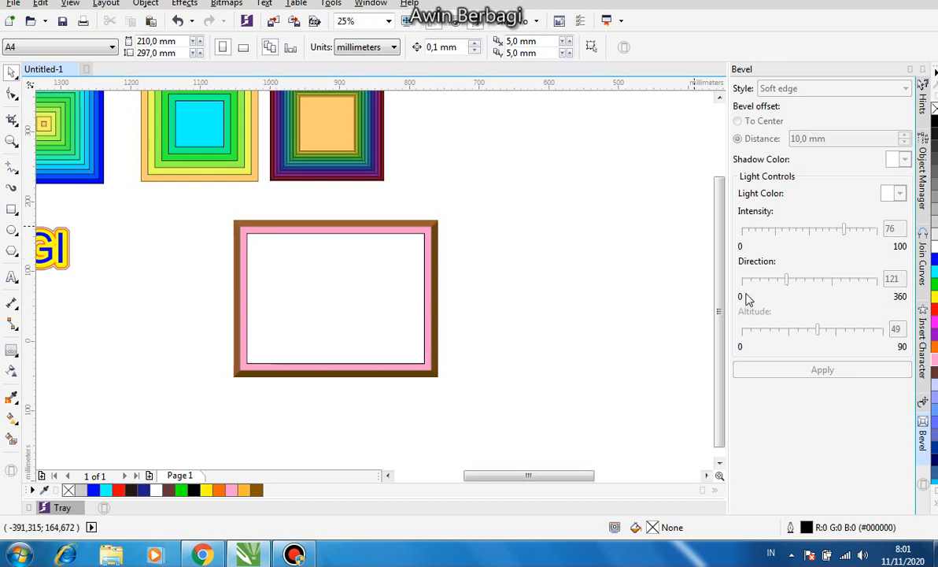
drag(720, 314, 720, 295)
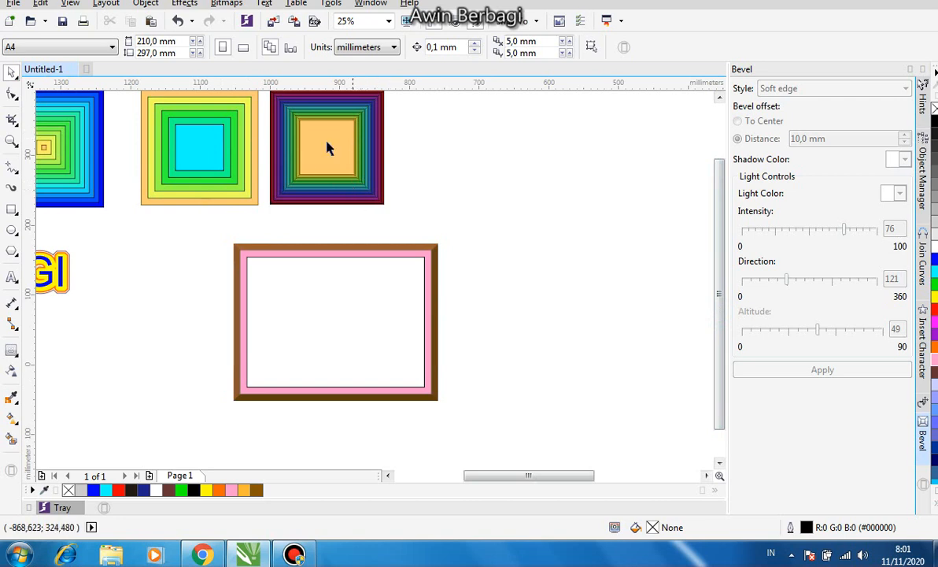
scroll(721, 271, up, 1)
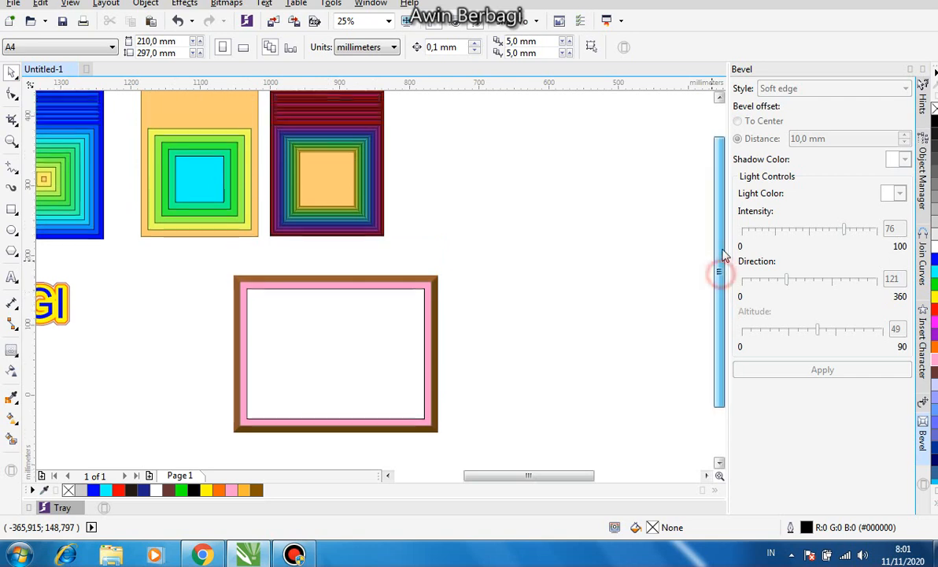
drag(575, 478, 514, 482)
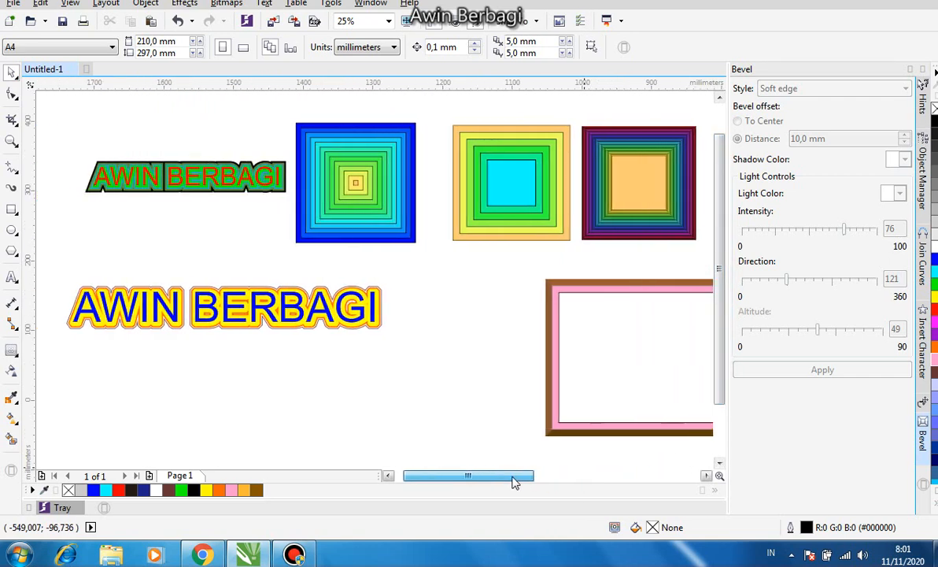
click(186, 176)
click(429, 297)
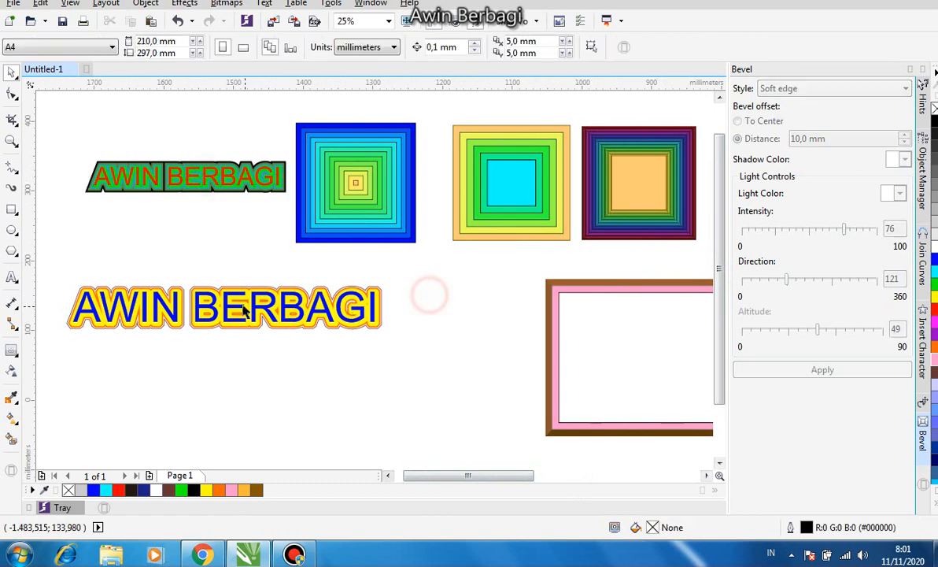
click(244, 311)
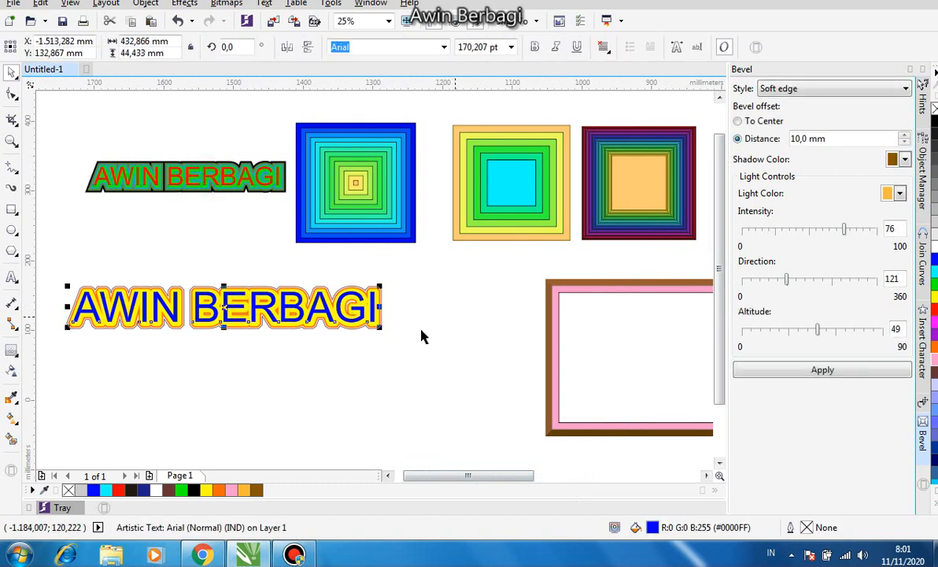
click(470, 341)
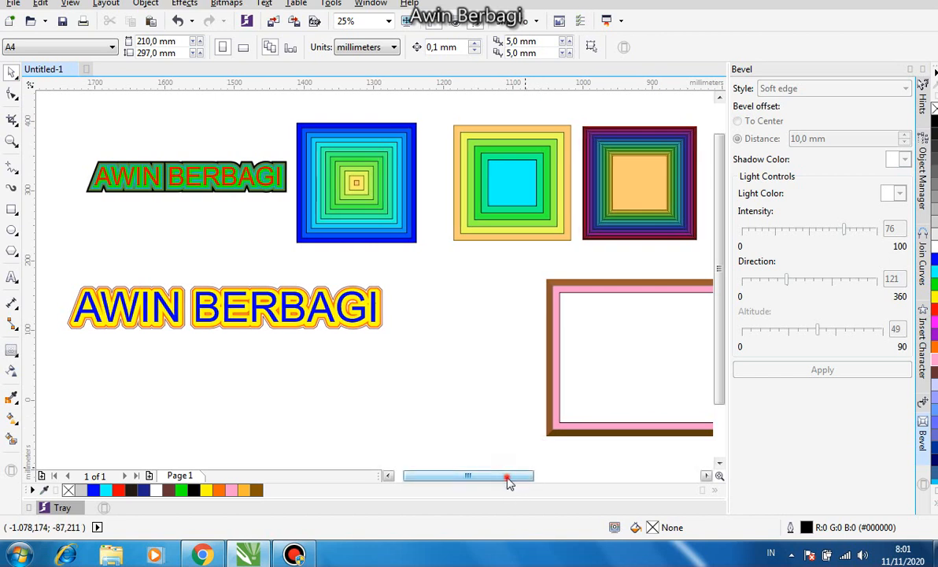
drag(508, 483, 540, 483)
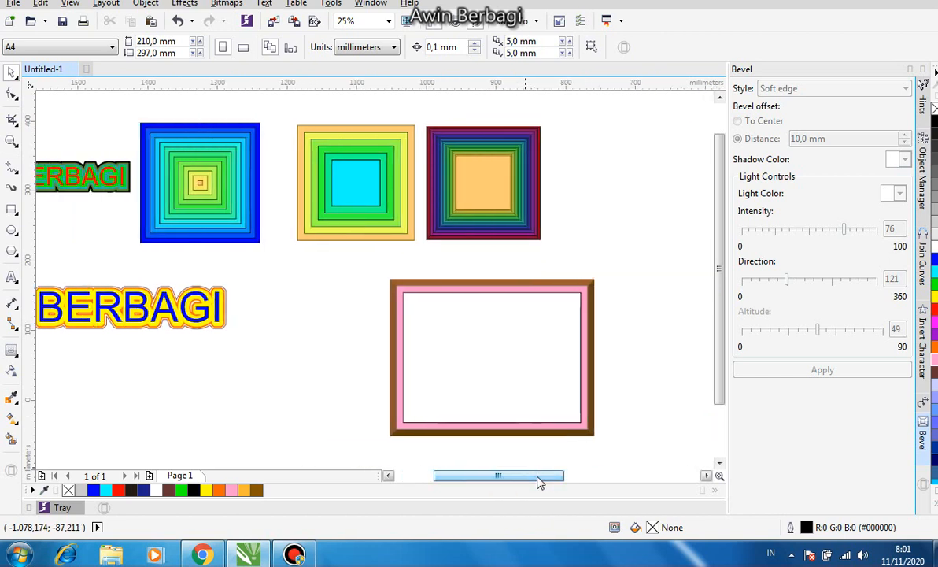